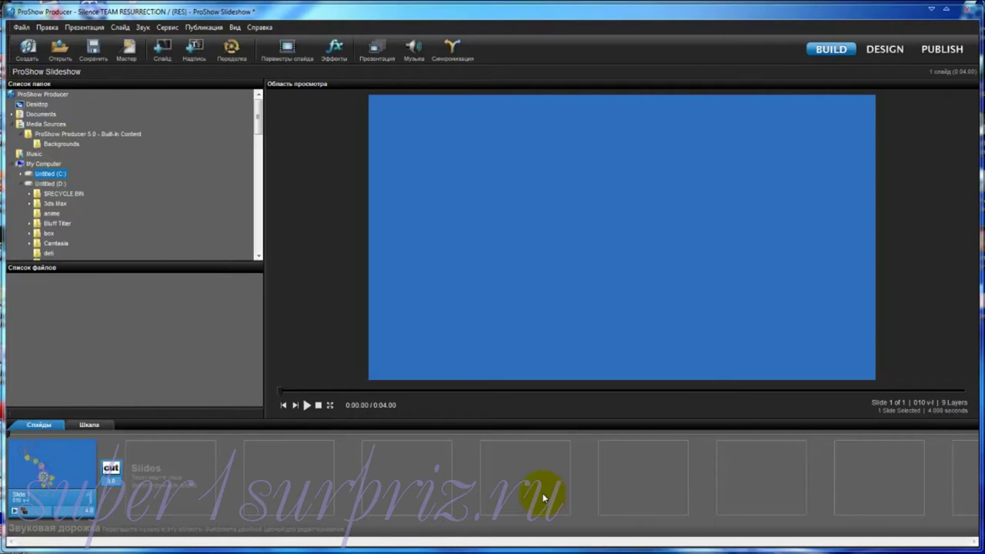
# Play the first slide of the slideshow in the preview area.
pyautogui.click(446, 374)
pyautogui.click(306, 405)
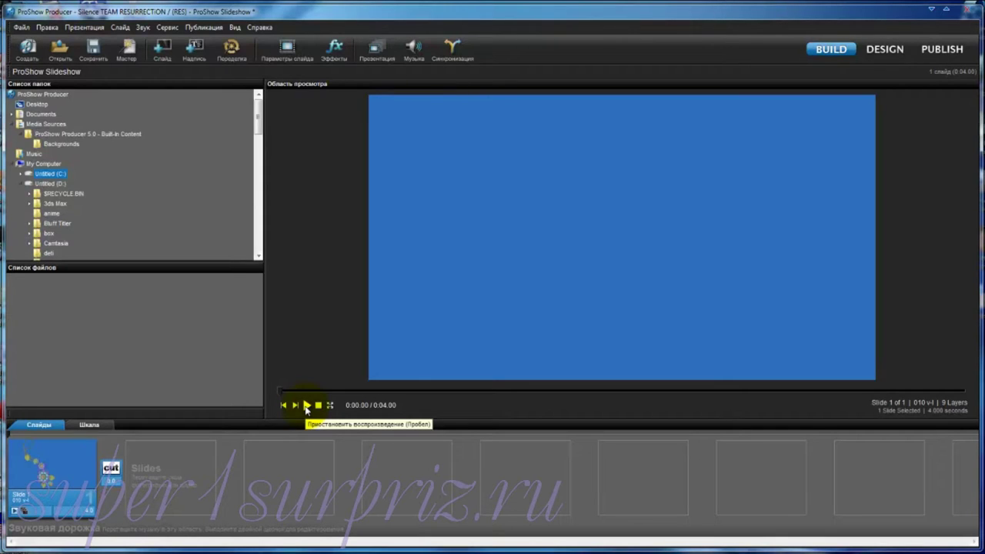
pyautogui.click(307, 405)
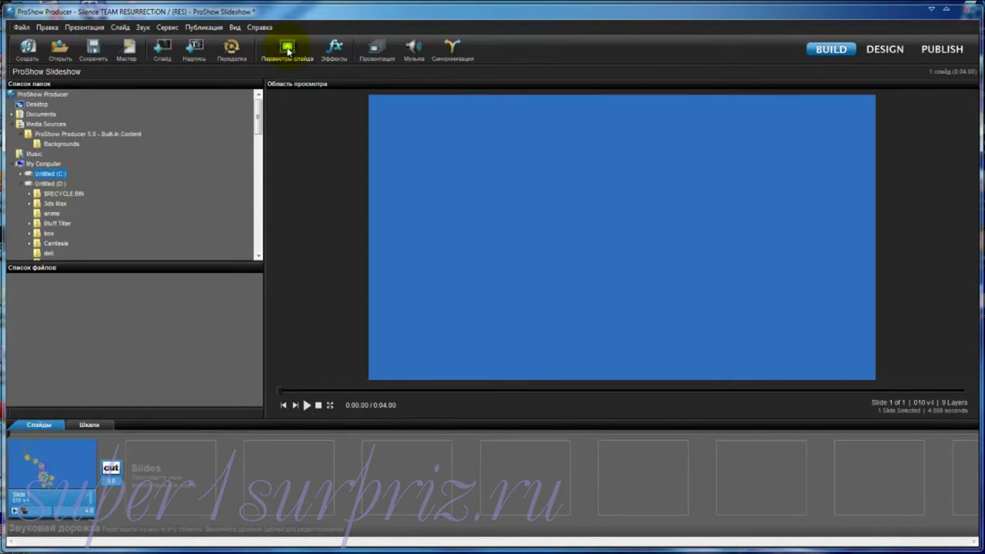
# Open the slide options and hide layers 3 to 9, from скрап 1-2 down to Solid 1.
pyautogui.click(287, 48)
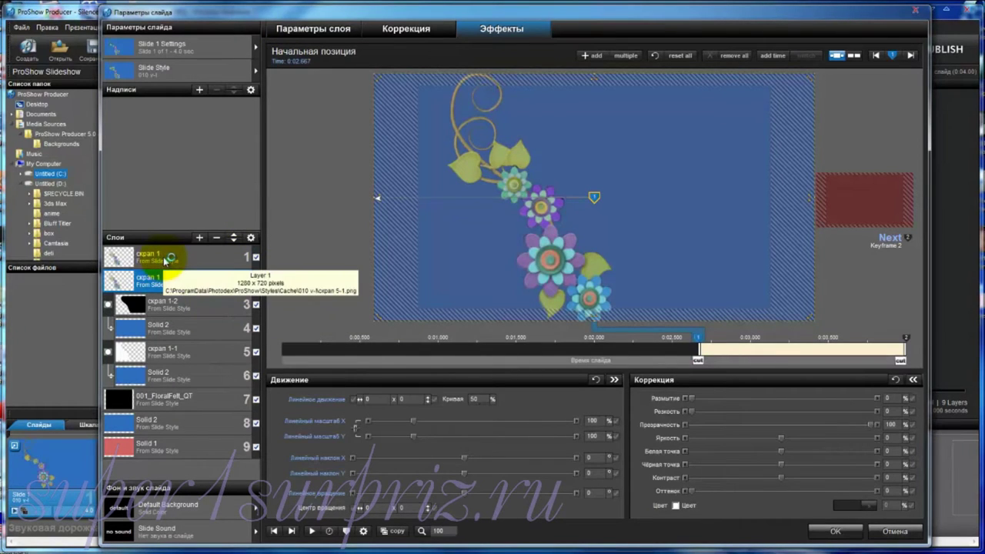
pyautogui.click(257, 304)
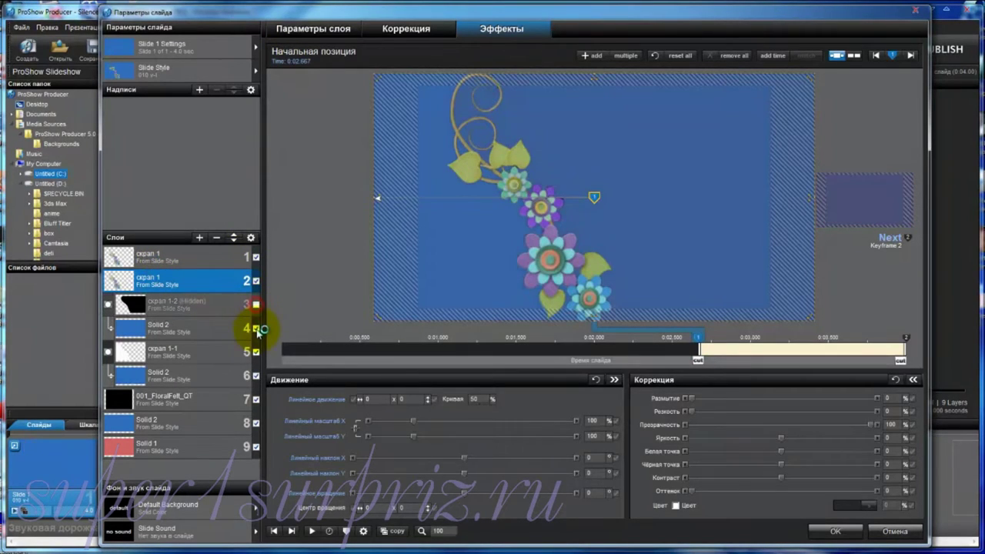
pyautogui.click(256, 328)
pyautogui.click(257, 352)
pyautogui.click(257, 376)
pyautogui.click(256, 399)
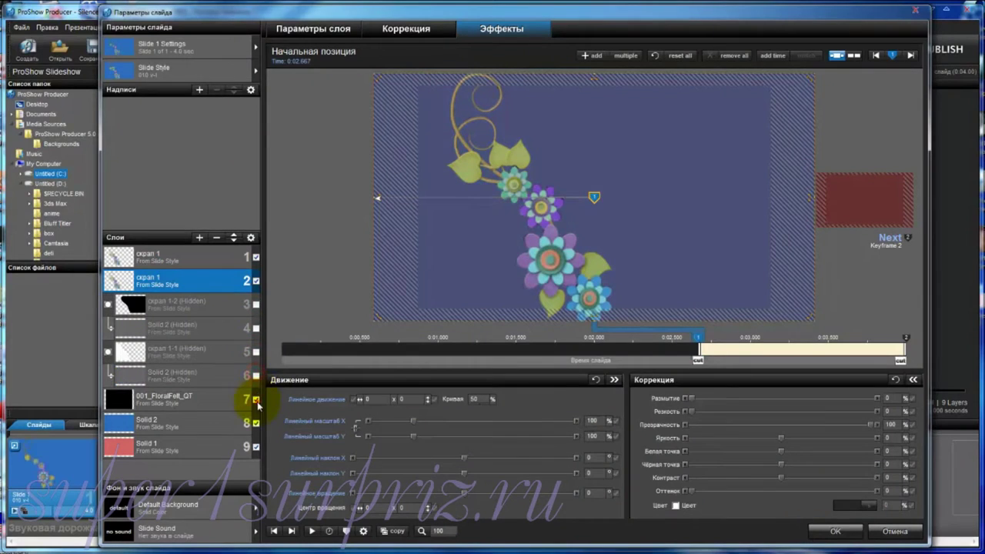
pyautogui.click(256, 423)
pyautogui.click(256, 447)
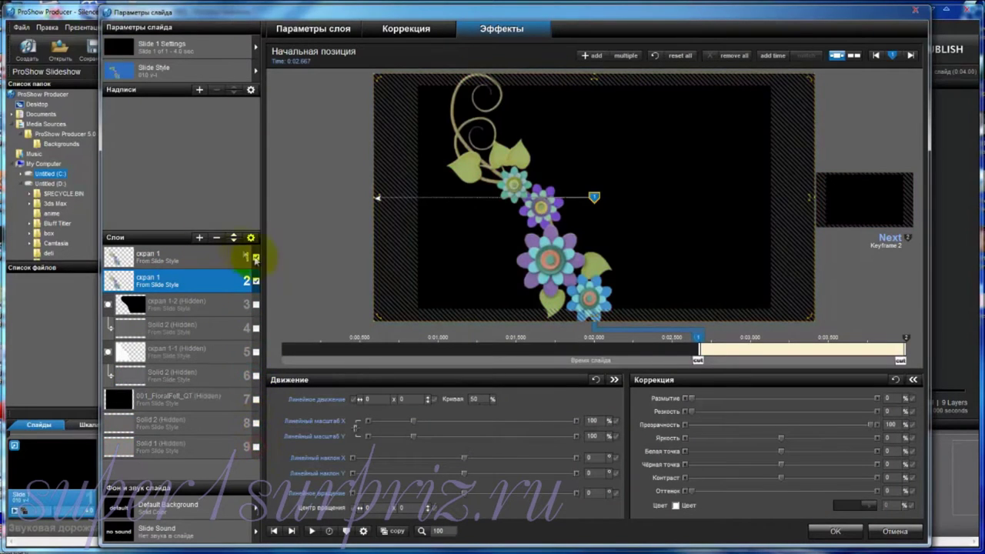
# Hide the second скрап 1 layer and restore its visibility.
pyautogui.click(257, 281)
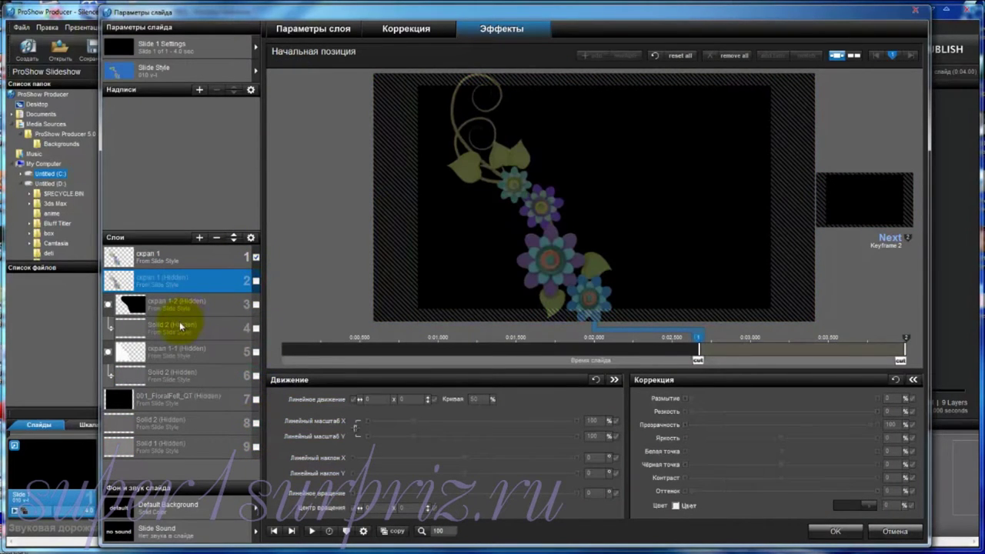
pyautogui.hotkey('ctrl', 'z')
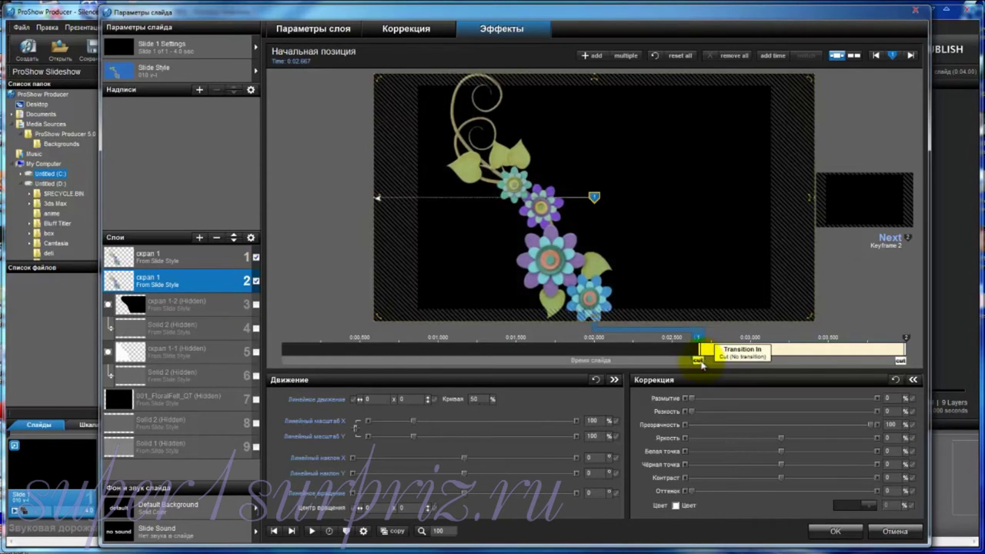
pyautogui.moveTo(708, 362); pyautogui.dragTo(831, 369)
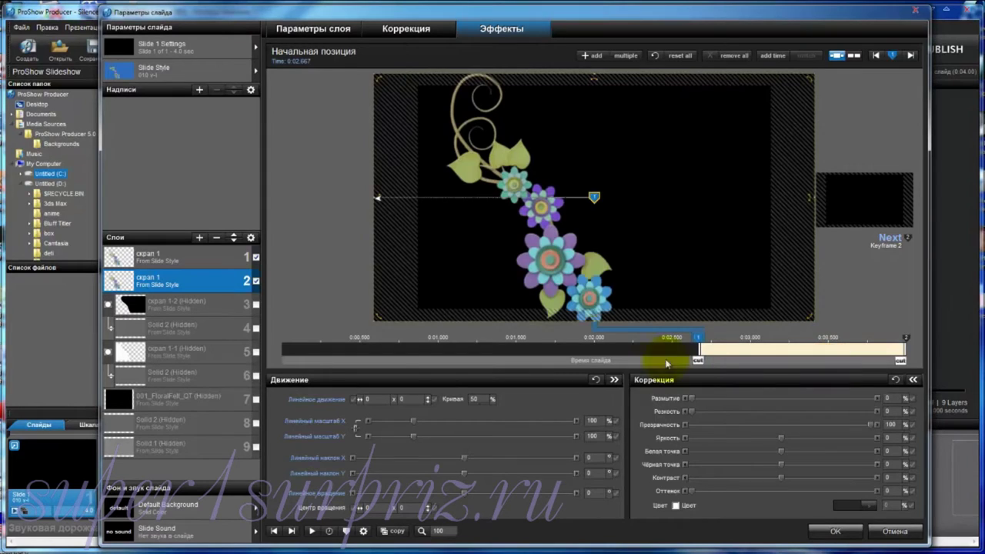
# Turn the скрап 1-2 and скрап 1-1 mask layers back on together with their Solid 2 layers.
pyautogui.click(207, 306)
pyautogui.click(256, 304)
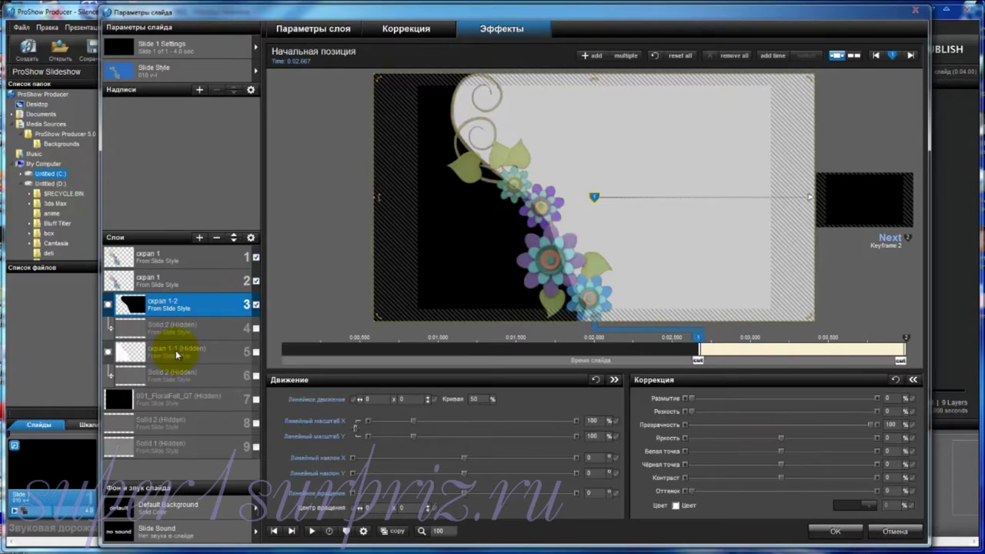
pyautogui.click(255, 328)
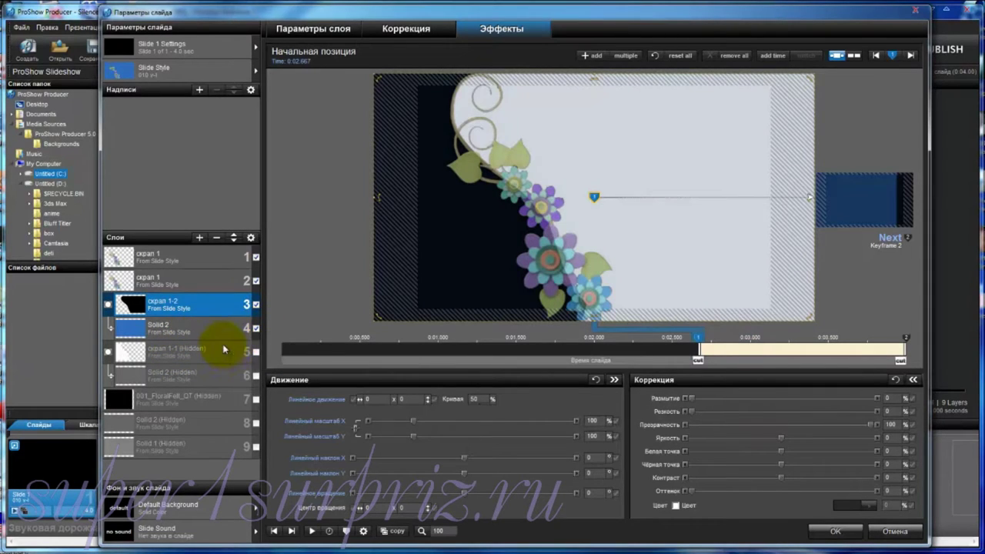
pyautogui.click(255, 352)
pyautogui.click(246, 350)
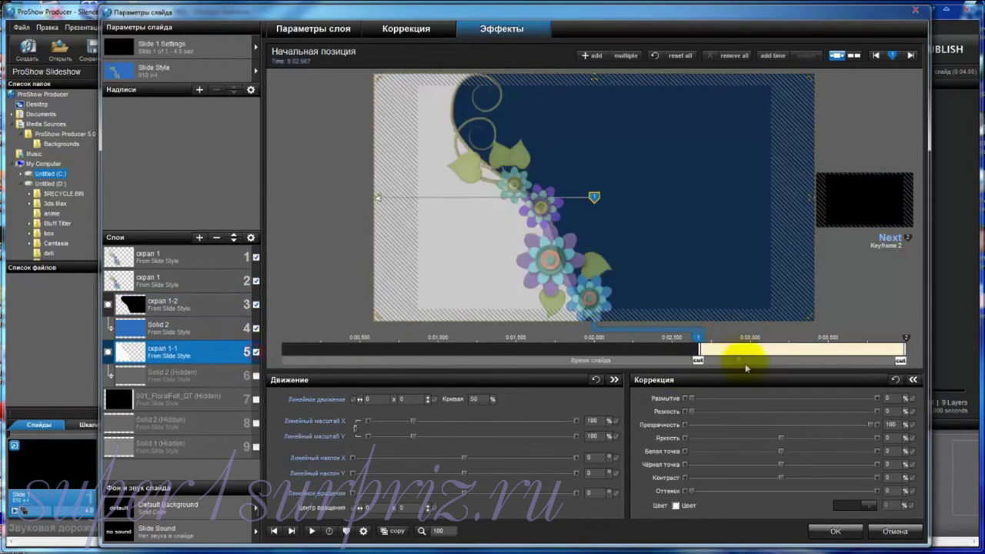
pyautogui.moveTo(712, 364); pyautogui.dragTo(760, 368)
pyautogui.click(255, 377)
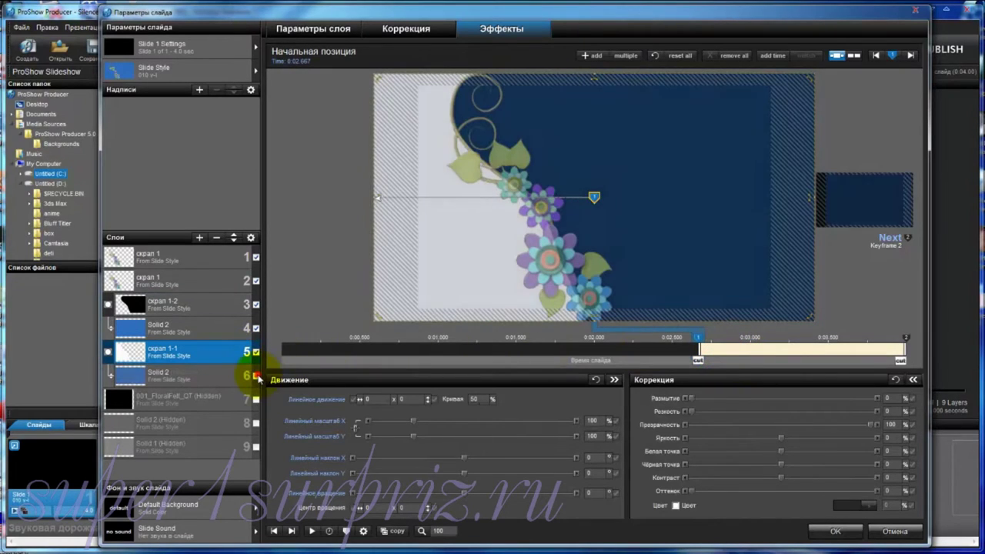
# Turn the 001_FloralFelt_QT, Solid 2 and Solid 1 layers 7 to 9 back on, and close the slide options.
pyautogui.click(236, 402)
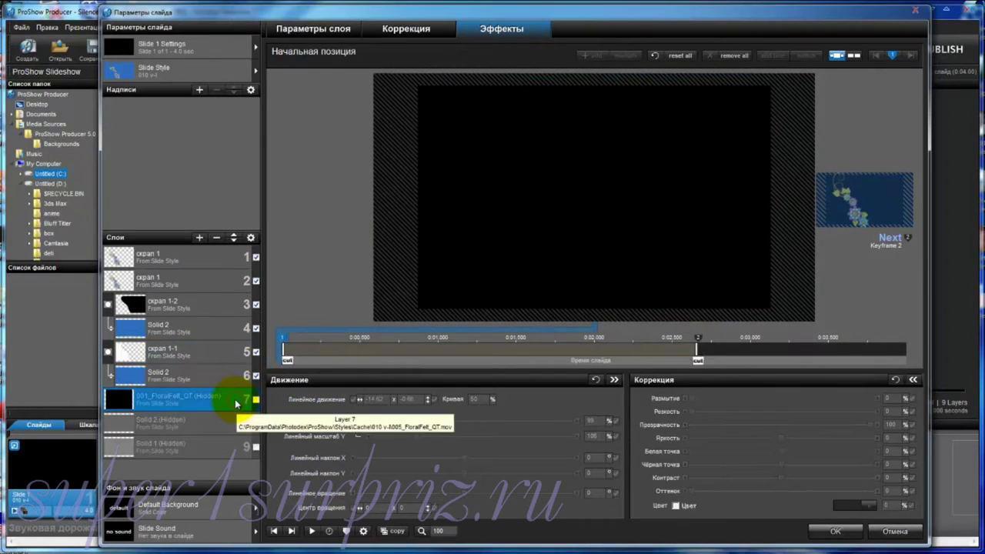
pyautogui.click(256, 400)
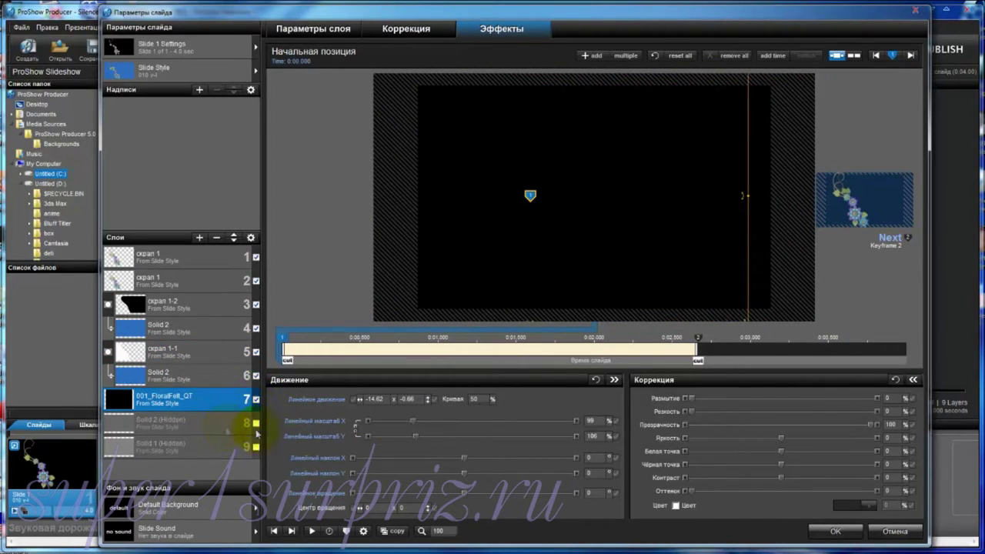
pyautogui.moveTo(374, 362); pyautogui.dragTo(562, 359)
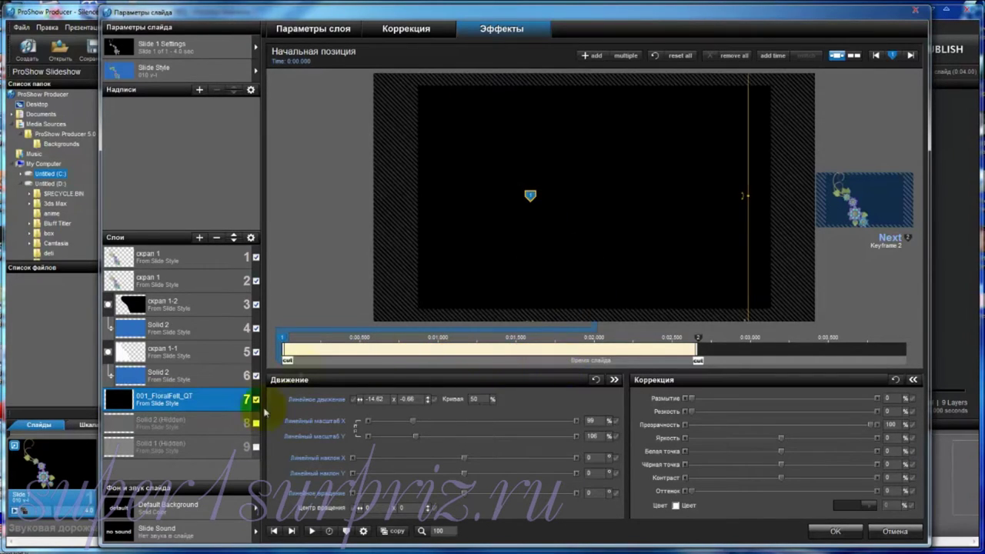
pyautogui.click(256, 423)
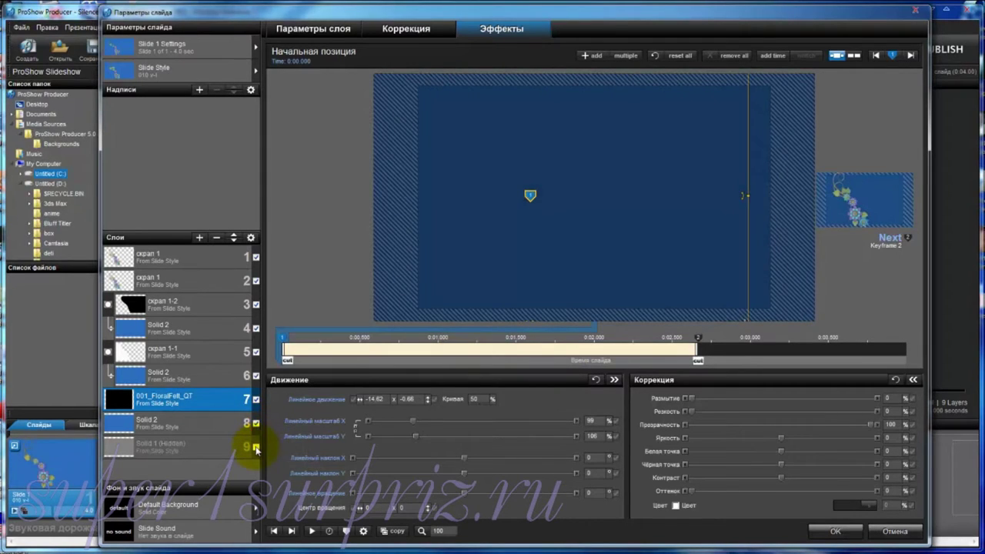
pyautogui.click(256, 447)
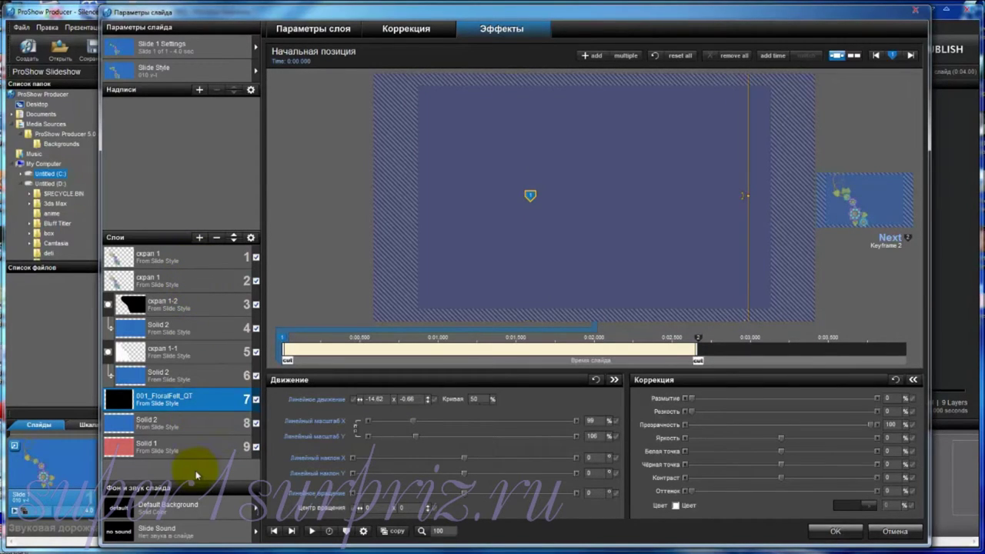
pyautogui.click(855, 537)
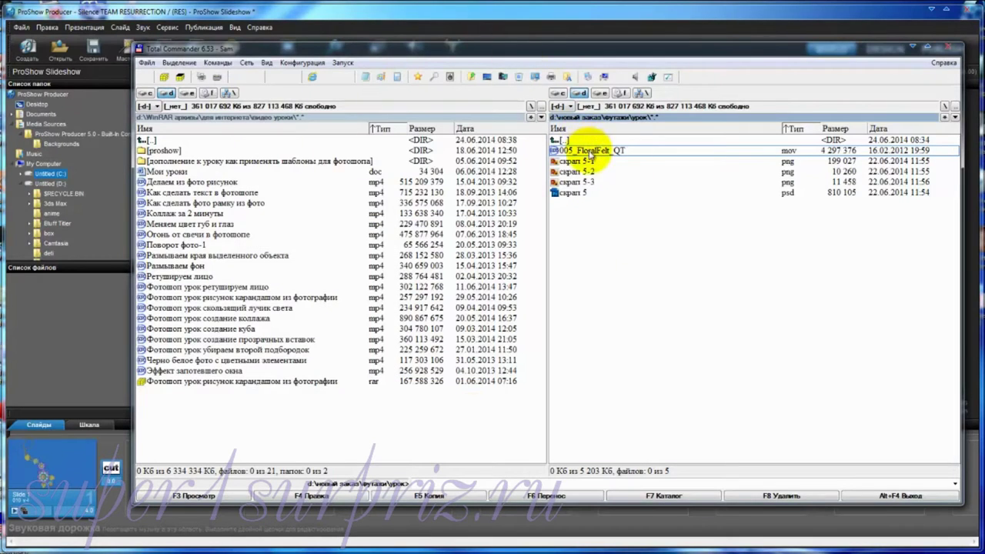
# Switch to Total Commander, play the 005_FloralFelt_QT video and pause it near its end with the whole floral branch shown.
pyautogui.doubleClick(589, 153)
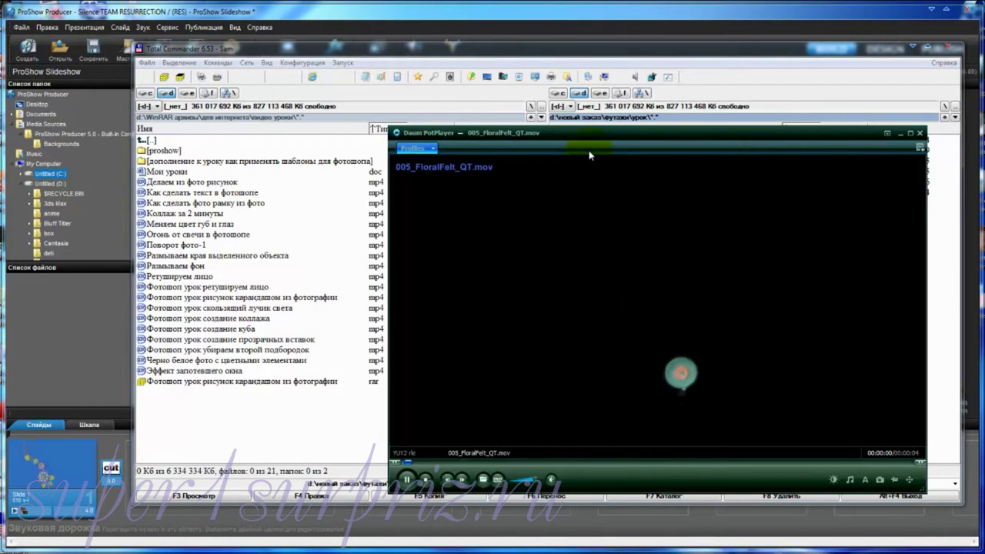
pyautogui.click(408, 480)
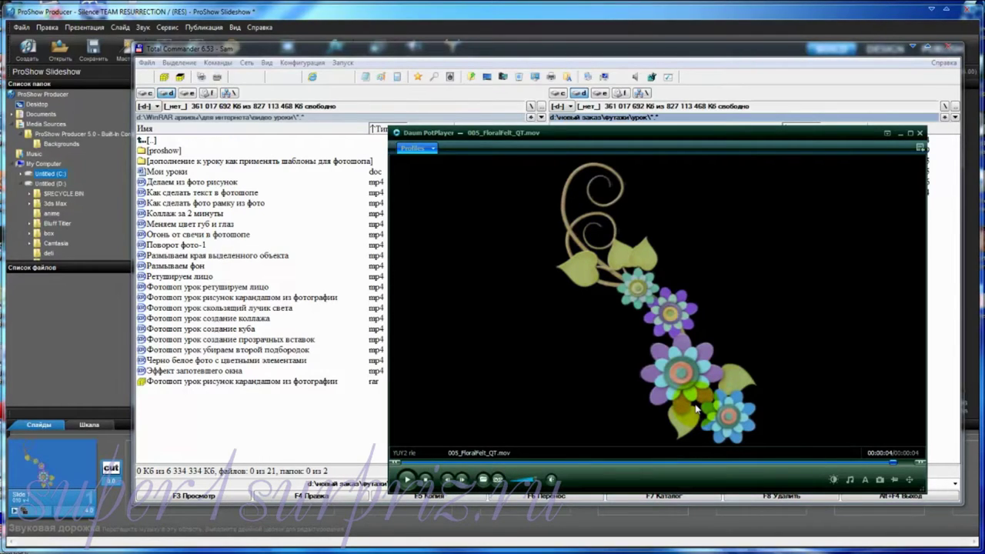
# Set the урок folder inside футажи as the snapshot folder, capture the current video frame and close the player.
pyautogui.rightClick(880, 483)
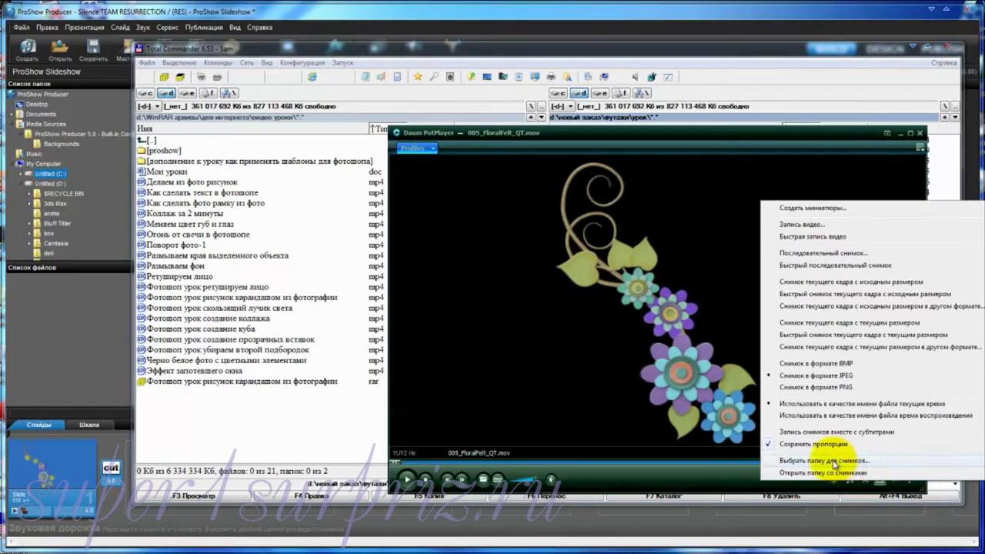
pyautogui.click(835, 461)
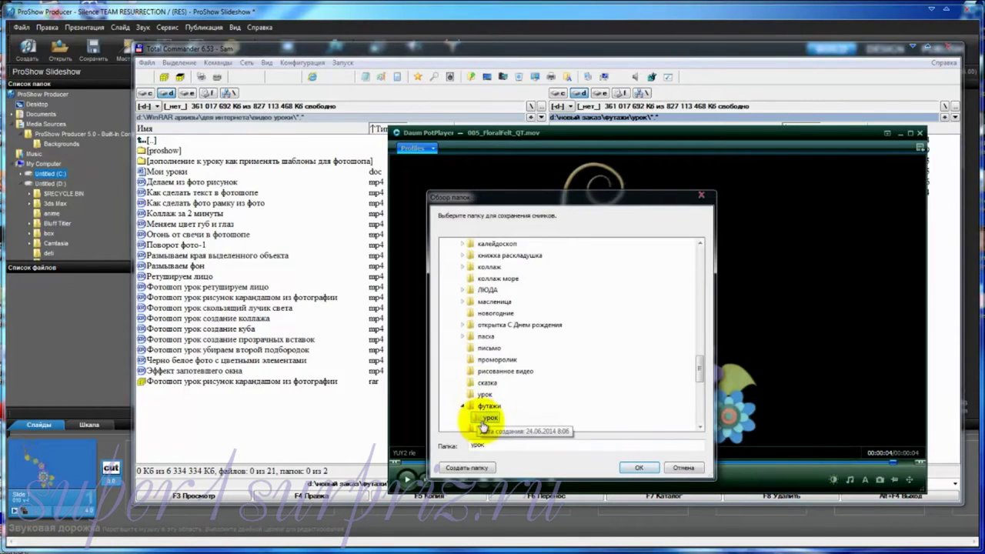
pyautogui.click(639, 468)
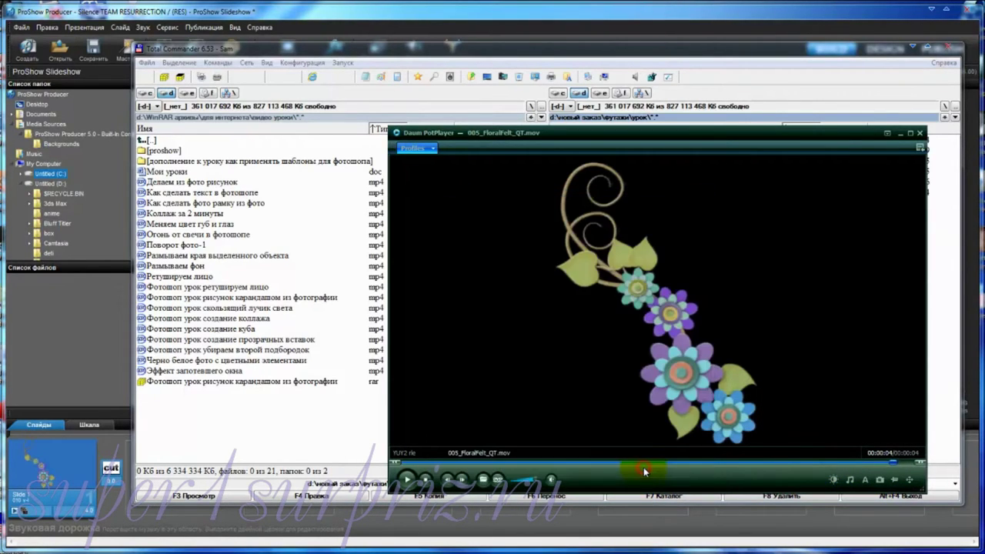
pyautogui.click(880, 480)
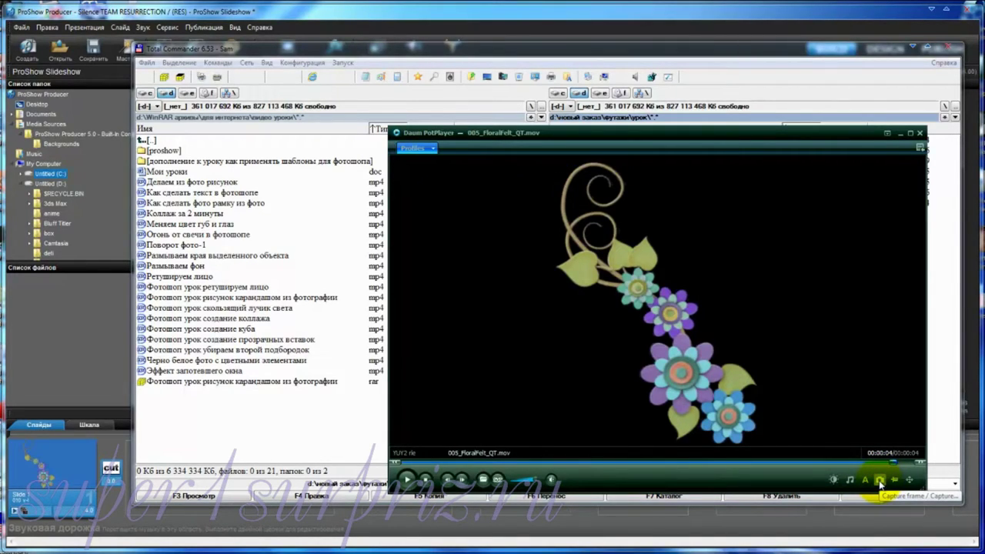
pyautogui.click(919, 132)
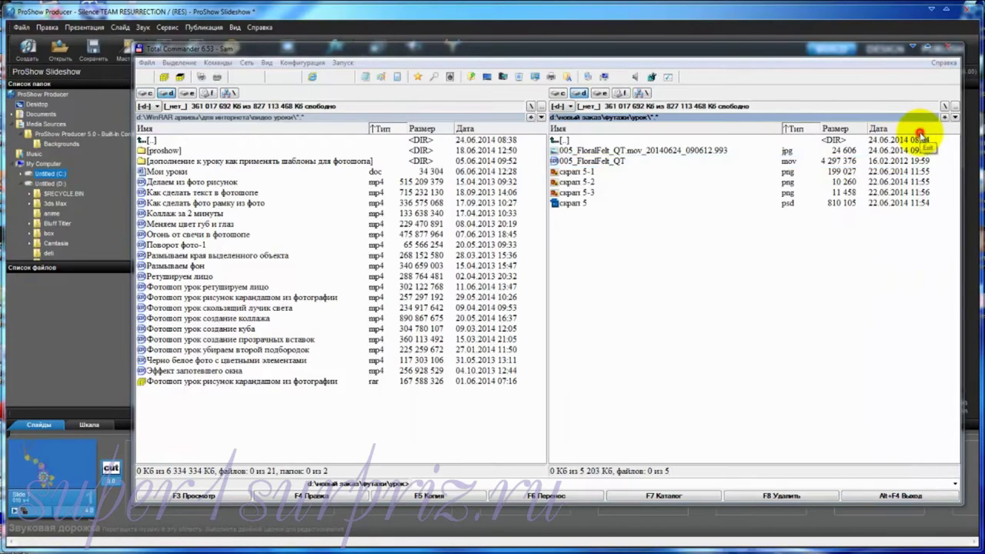
# Switch to Photoshop and open the captured frame 005_FloralFelt_QT.mov_20140624_090612.993.jpg from the урок folder.
pyautogui.click(915, 48)
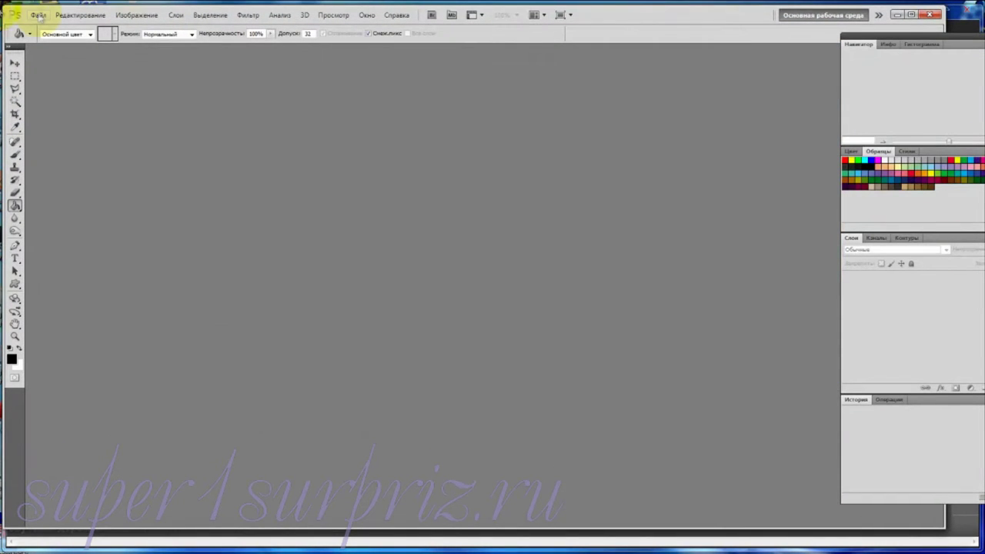
pyautogui.click(38, 15)
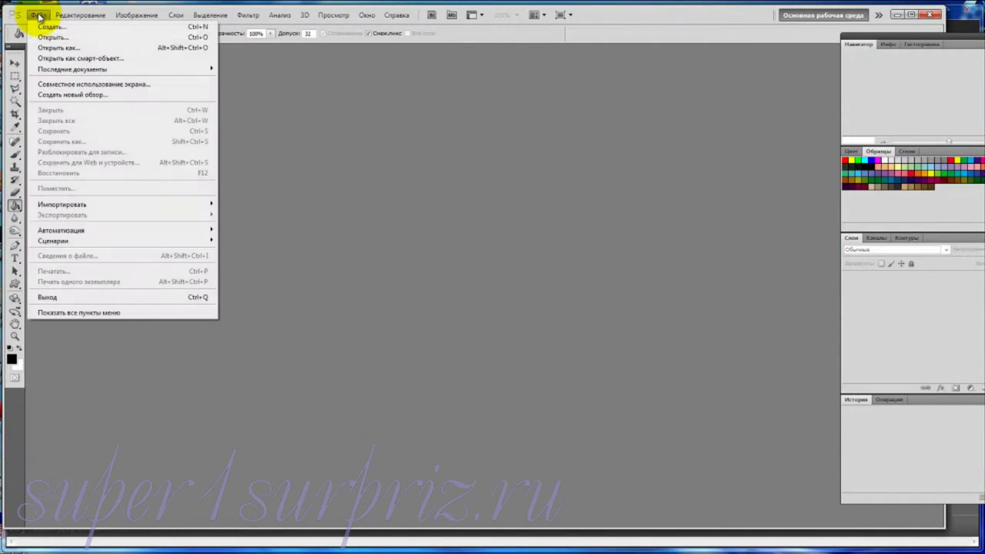
pyautogui.click(44, 38)
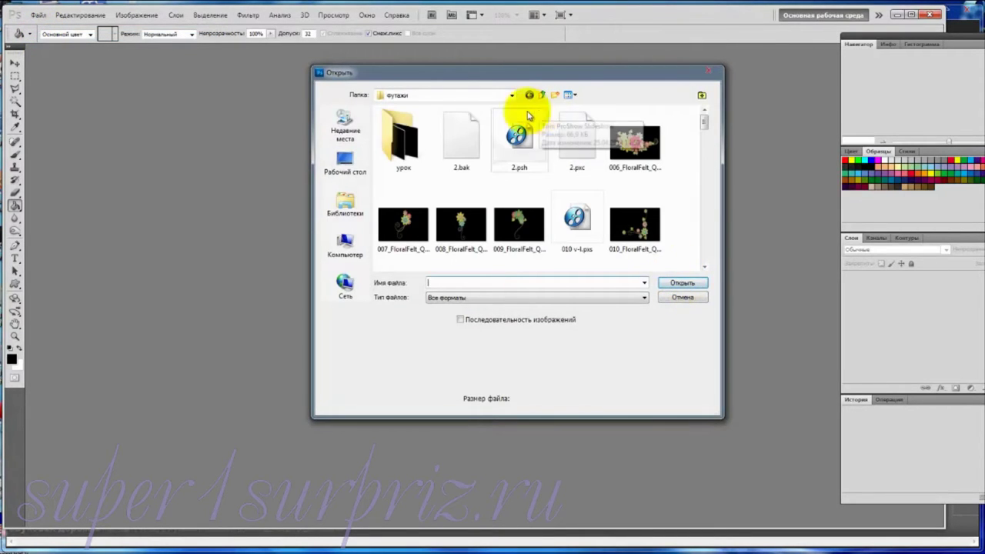
pyautogui.doubleClick(398, 137)
pyautogui.click(472, 142)
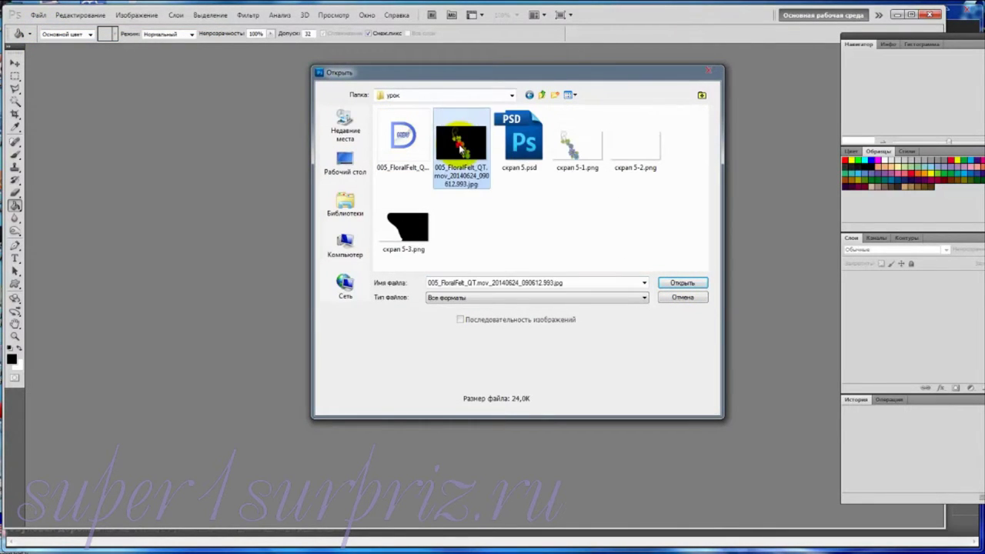
pyautogui.click(682, 283)
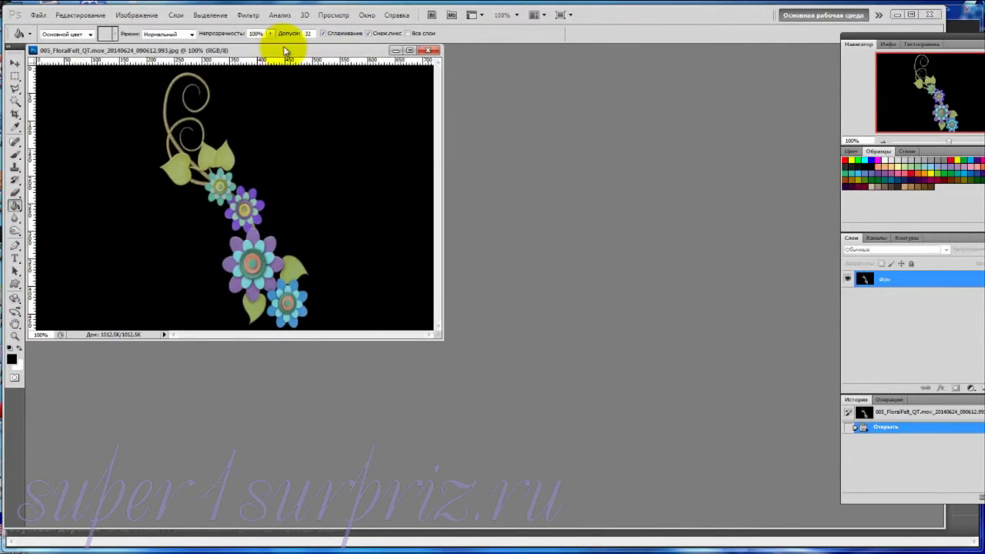
# Move the image window to the middle of the workspace and convert its background into a regular layer with default settings.
pyautogui.moveTo(286, 48); pyautogui.dragTo(475, 78)
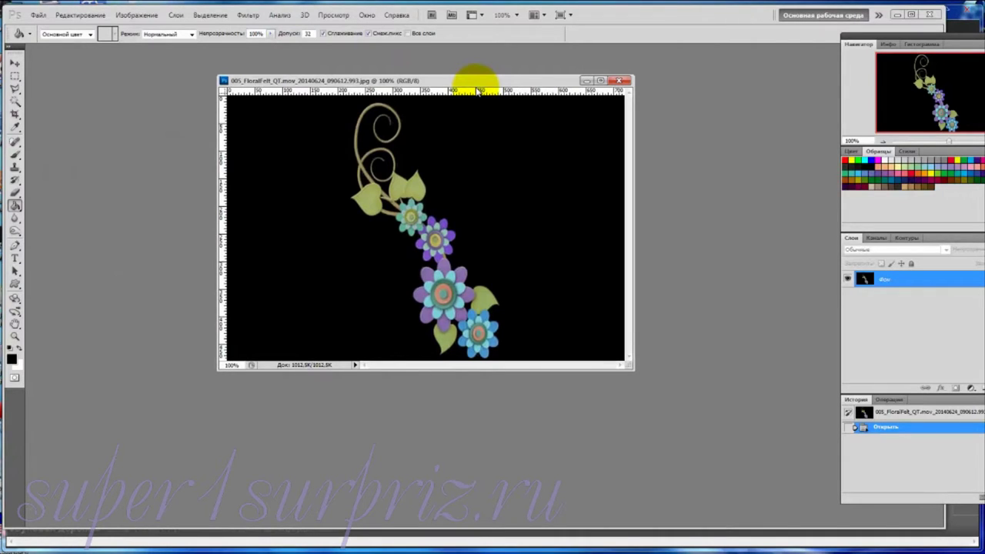
pyautogui.doubleClick(962, 279)
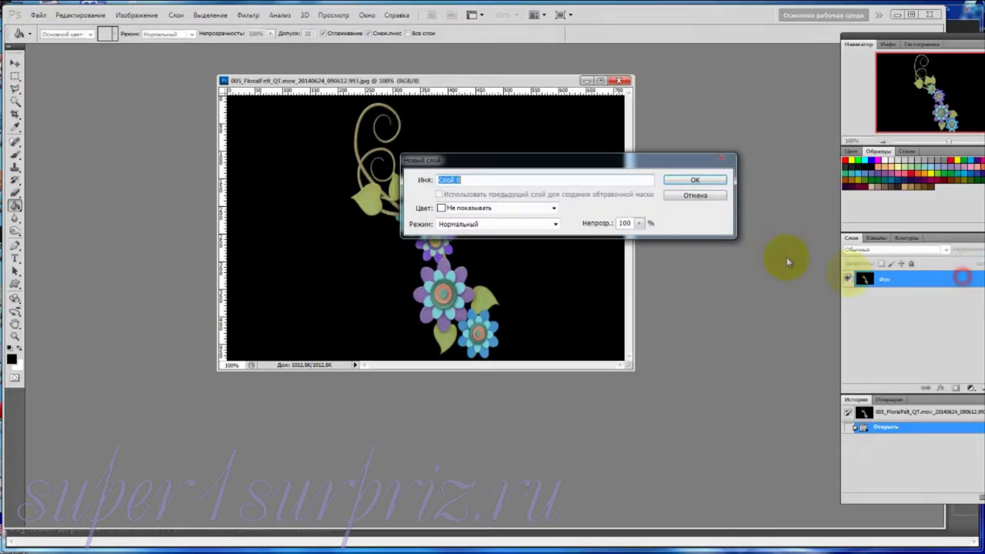
pyautogui.click(702, 180)
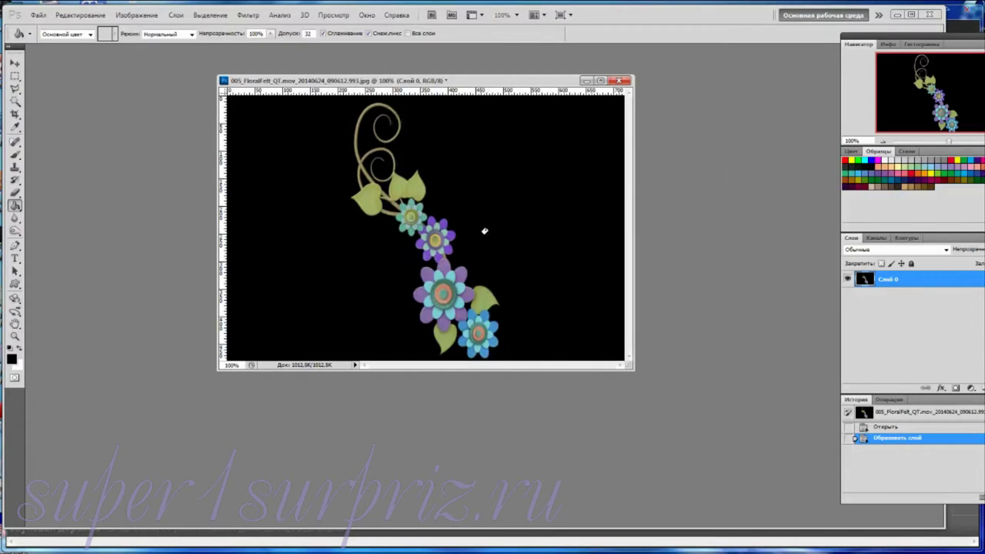
# Select the black background around the floral branch with the Magic Wand at tolerance 32 and delete it.
pyautogui.click(15, 101)
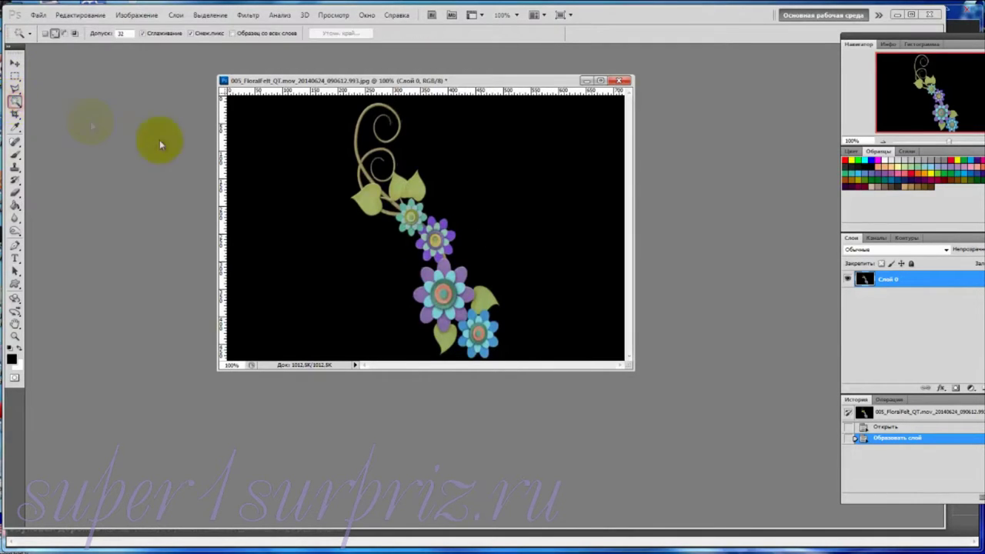
pyautogui.click(327, 247)
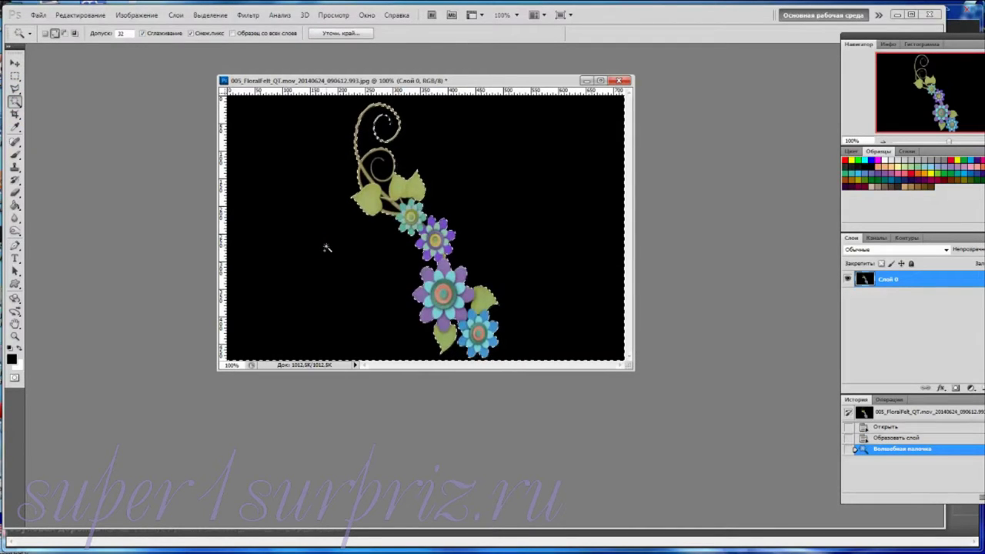
pyautogui.press('Delete')
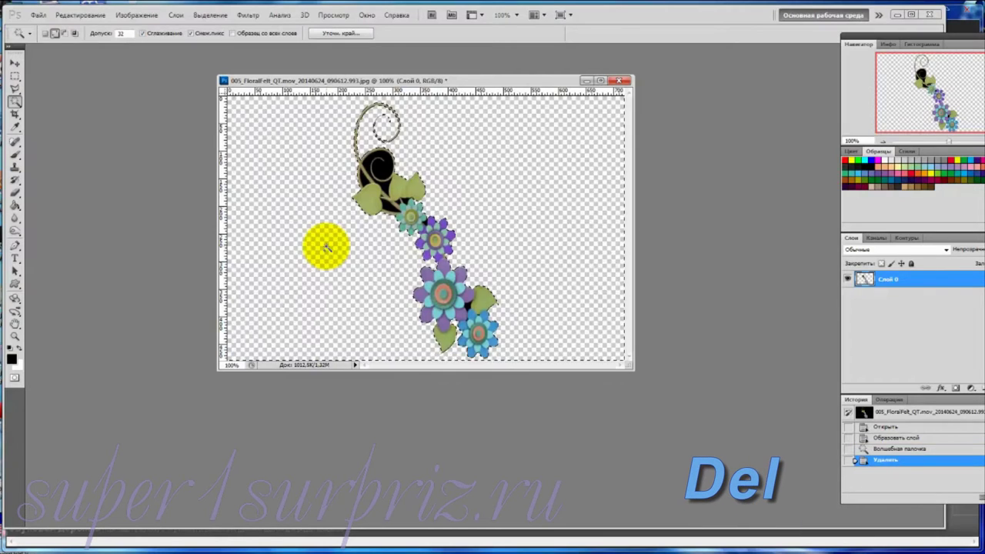
# Select and delete the black areas enclosed by the lower curl, the stems and the leaves.
pyautogui.click(379, 169)
pyautogui.press('Delete')
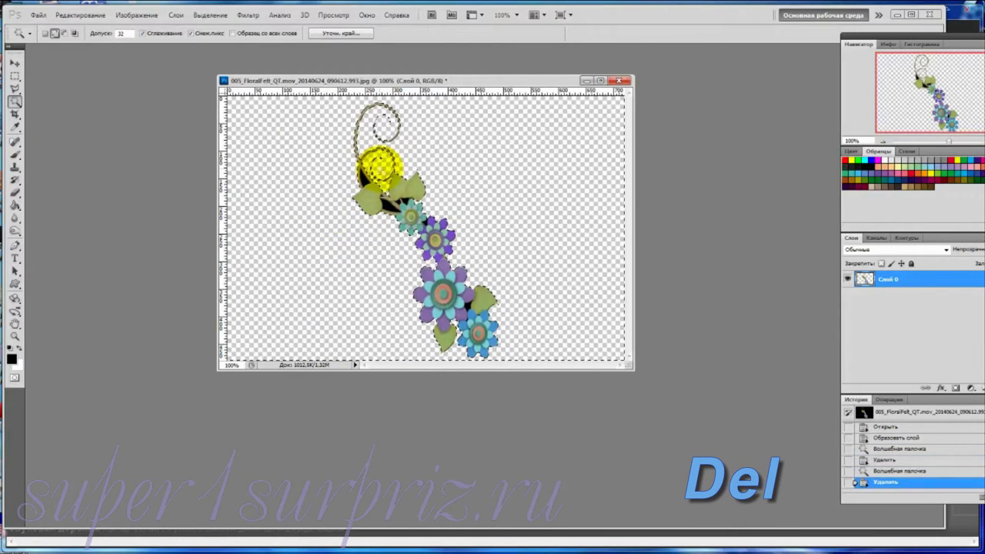
pyautogui.click(364, 175)
pyautogui.press('Delete')
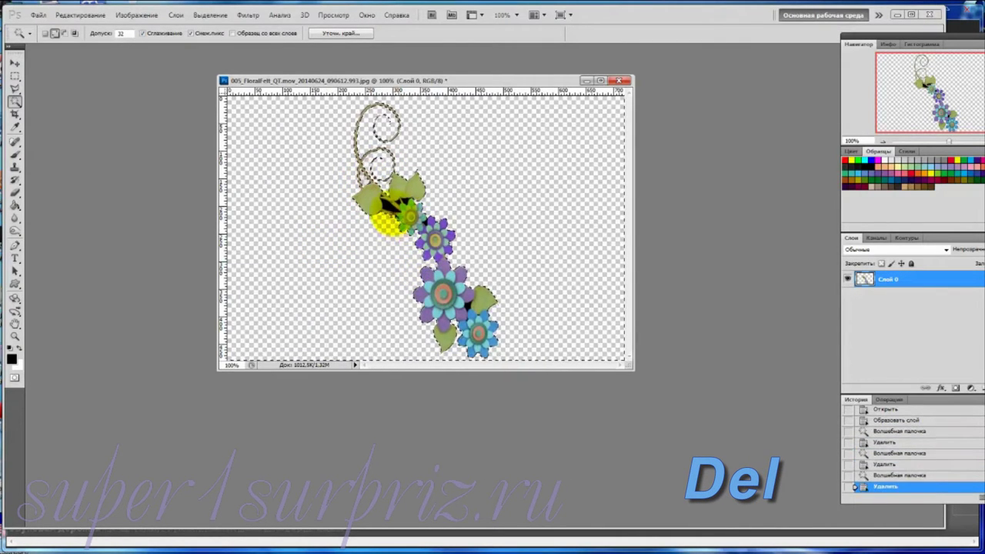
pyautogui.click(388, 206)
pyautogui.press('Delete')
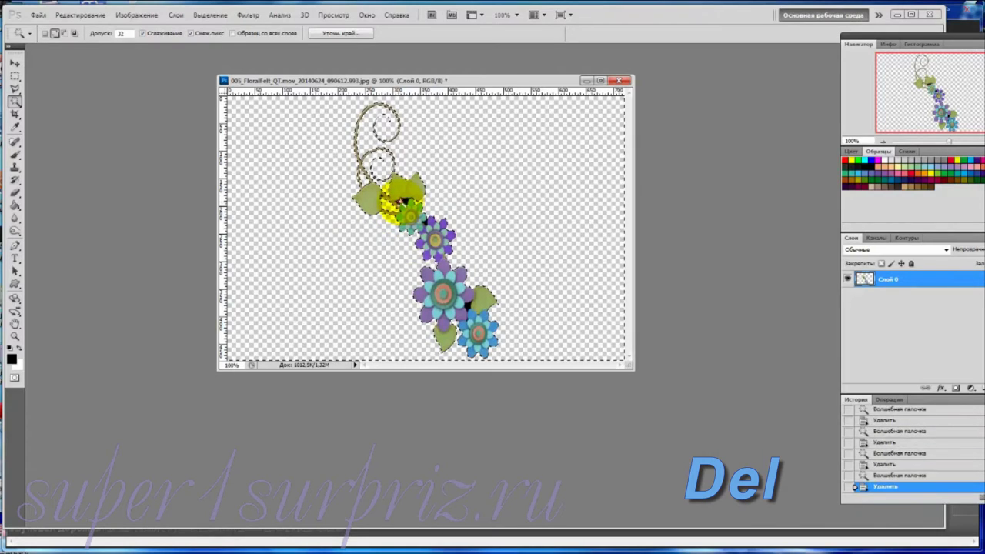
pyautogui.press('Delete')
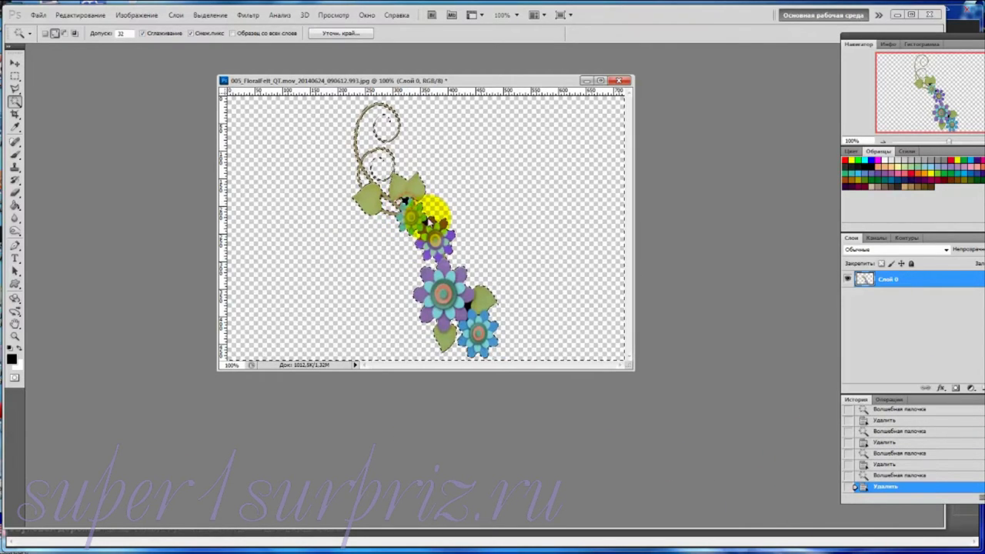
# Select and delete the remaining black gaps between the small flowers and beside the large purple flower.
pyautogui.moveTo(431, 223); pyautogui.dragTo(422, 184)
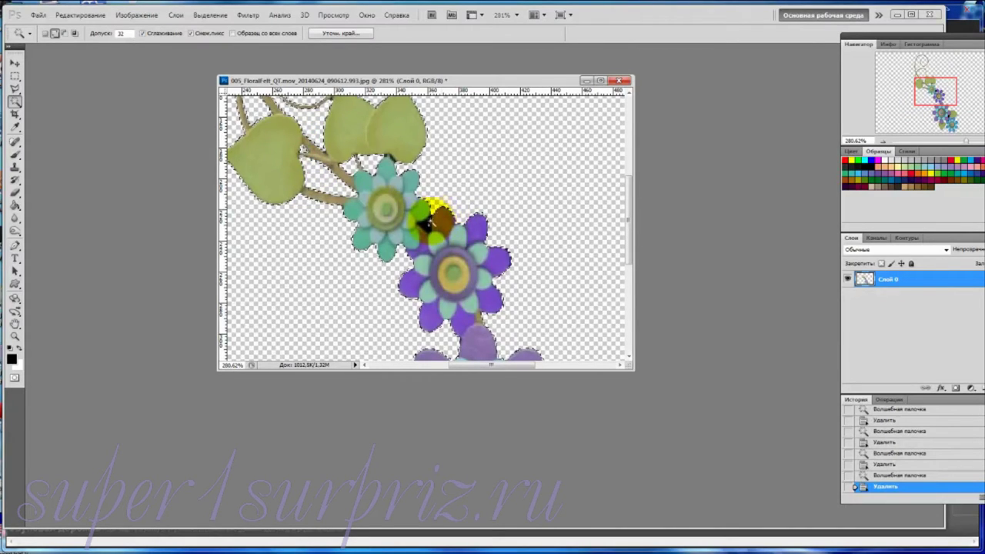
pyautogui.click(428, 223)
pyautogui.press('Delete')
pyautogui.moveTo(428, 223); pyautogui.dragTo(424, 227)
pyautogui.click(464, 302)
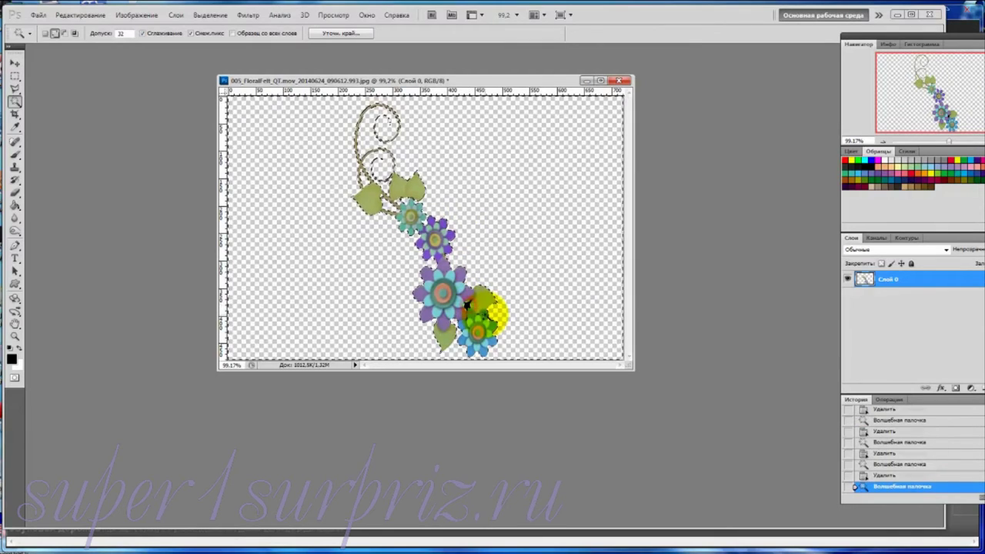
pyautogui.press('Delete')
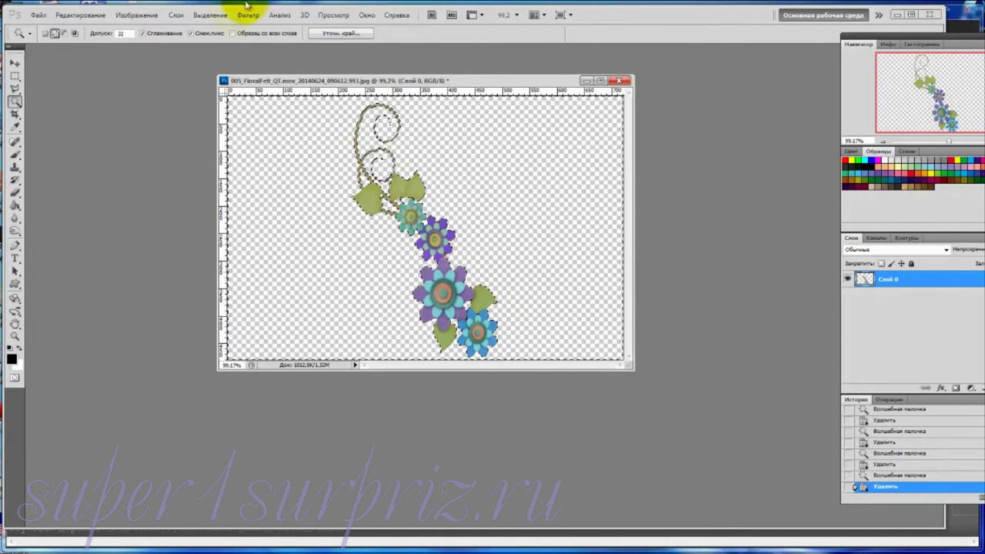
# Deselect the cleared area and enlarge the image window around the cut-out branch.
pyautogui.click(221, 16)
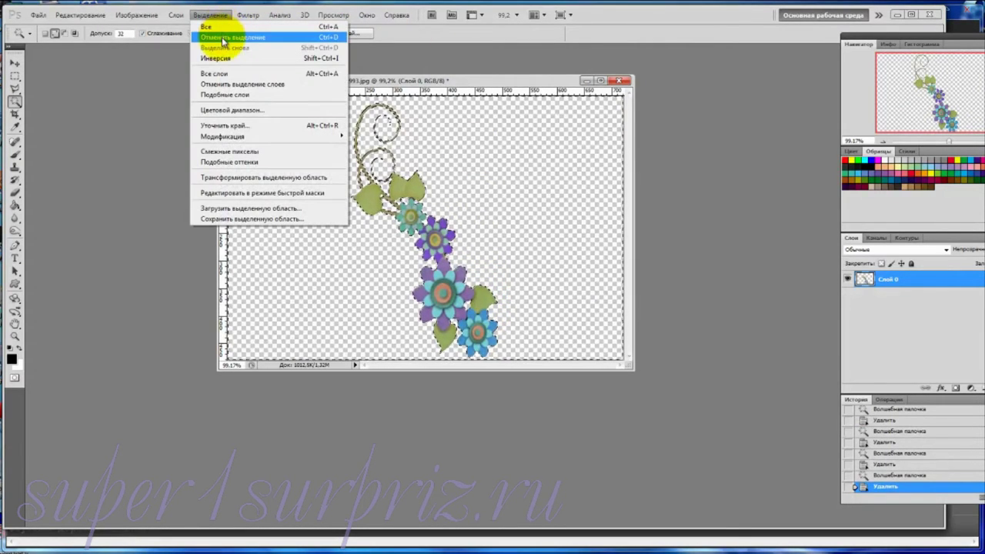
pyautogui.click(222, 38)
pyautogui.moveTo(633, 368); pyautogui.dragTo(768, 411)
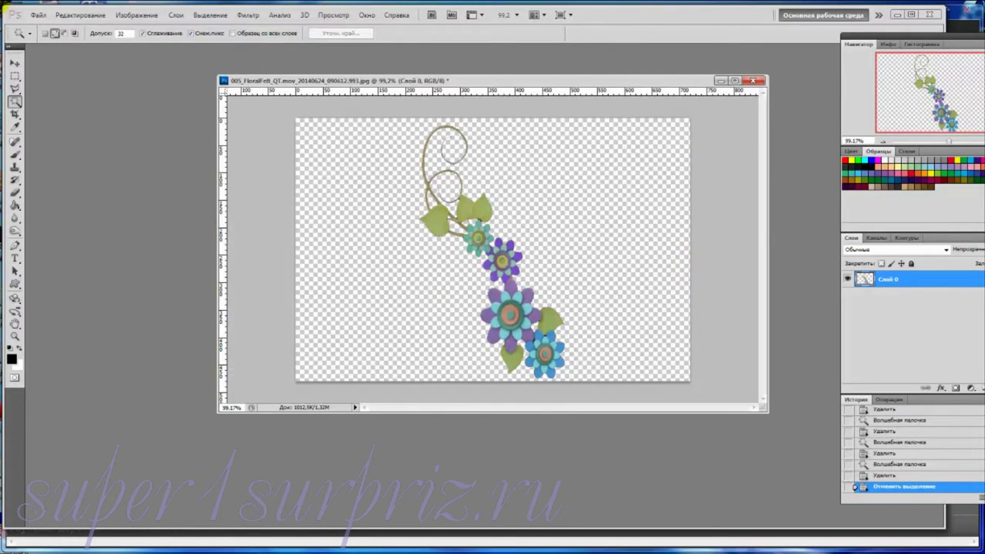
# Create a new 1280 × 720 pixel RGB document at 72 pixels/inch with a transparent background.
pyautogui.click(37, 16)
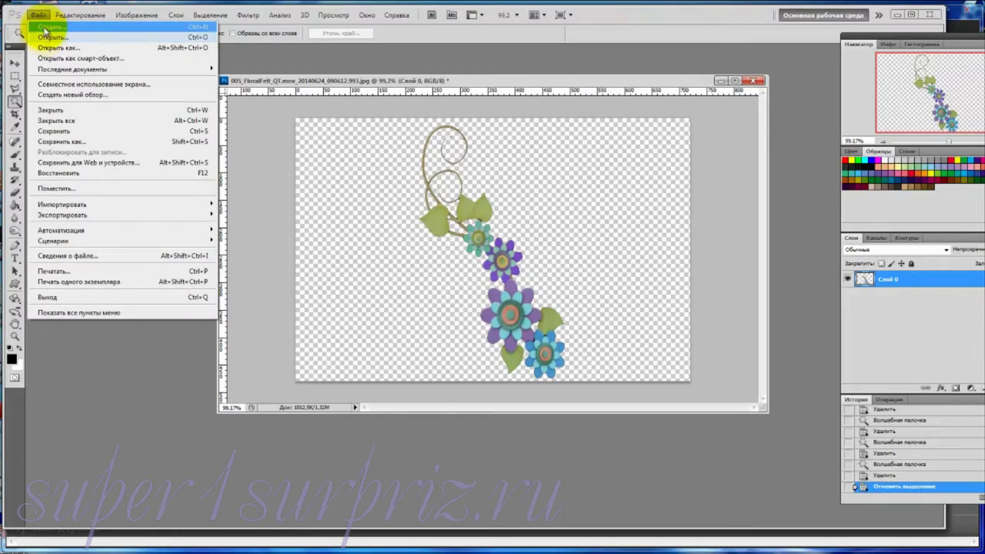
pyautogui.click(47, 26)
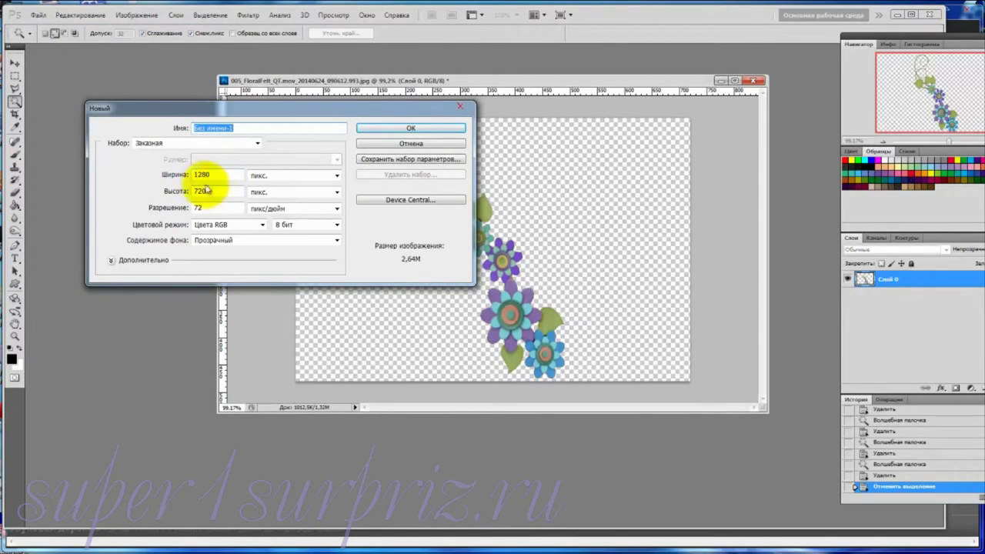
pyautogui.click(400, 130)
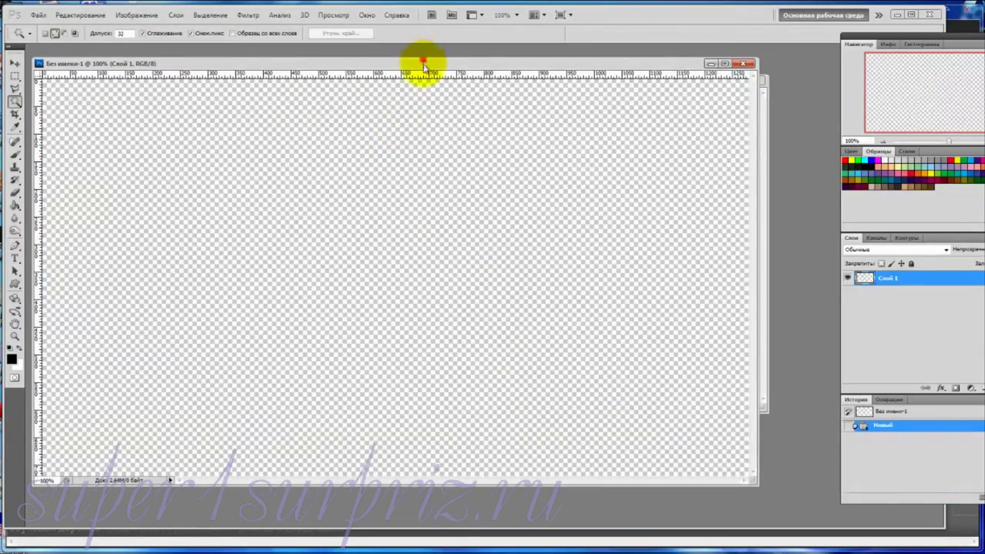
# Arrange the two document windows and copy the cut-out branch layer into the new document with the Move tool.
pyautogui.moveTo(424, 65); pyautogui.dragTo(425, 116)
pyautogui.click(445, 105)
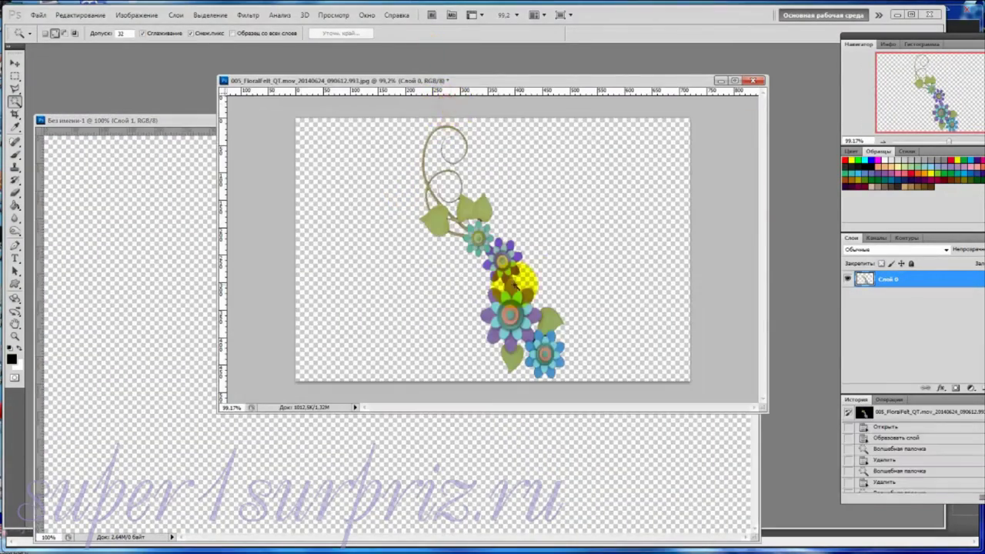
pyautogui.click(17, 65)
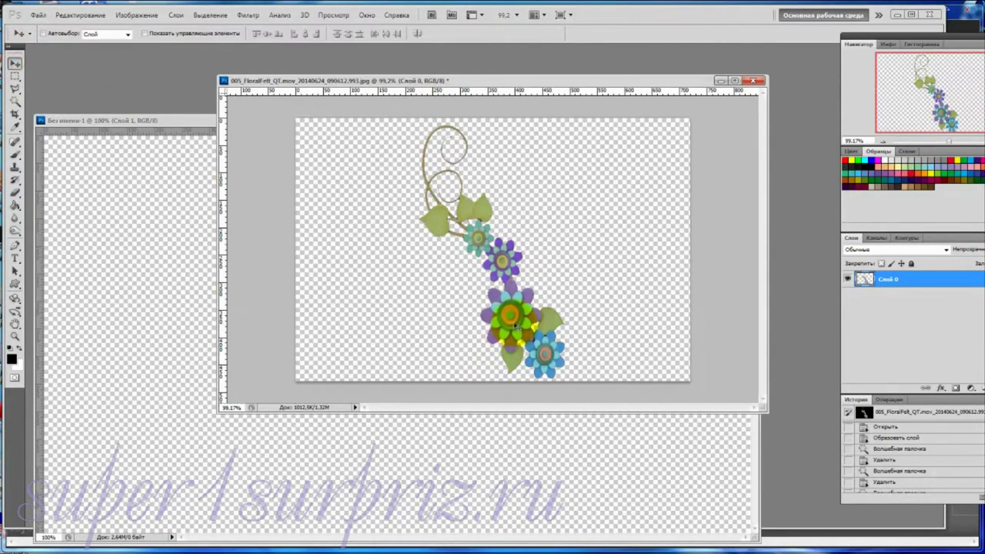
pyautogui.moveTo(514, 323); pyautogui.dragTo(245, 455)
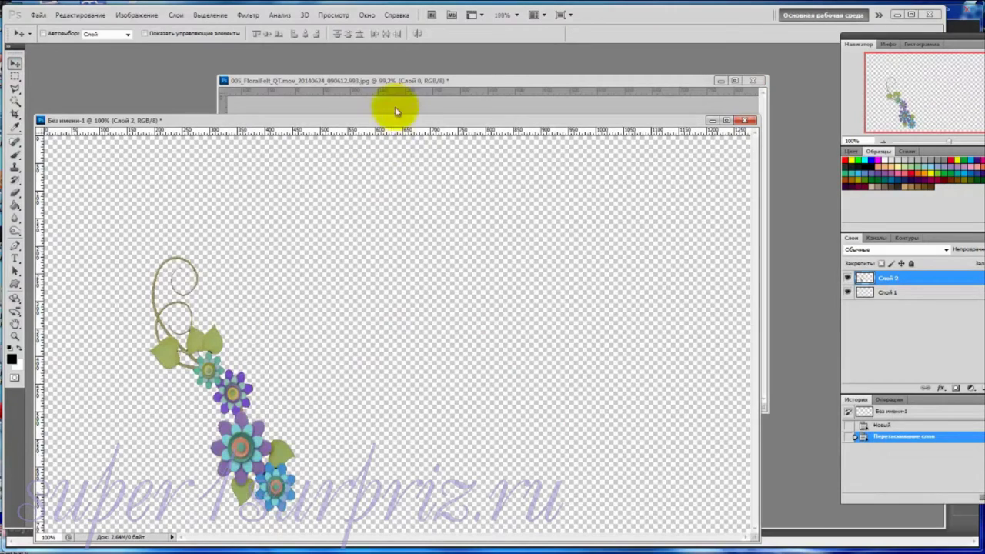
# Close the captured frame image without saving and move the new document's window up in the workspace.
pyautogui.click(754, 81)
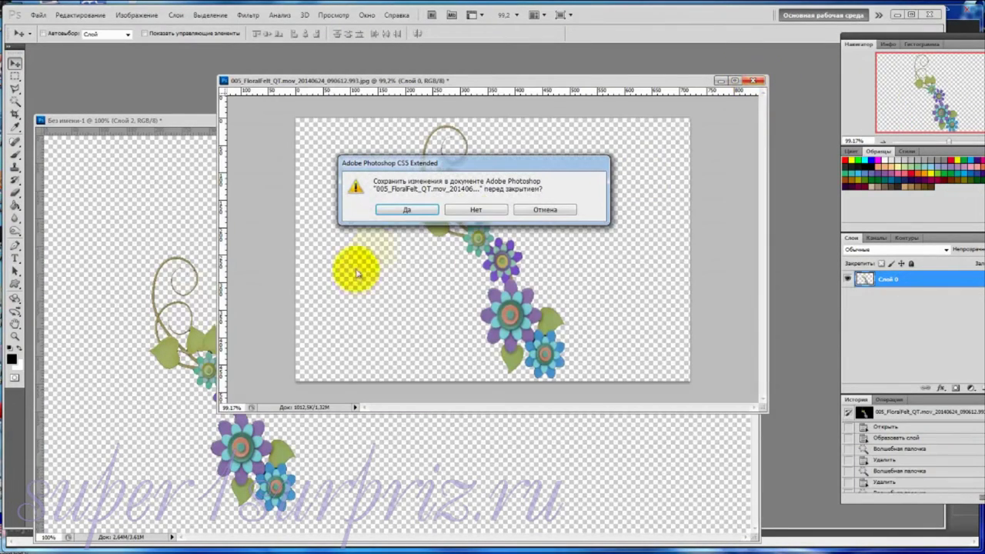
pyautogui.click(477, 210)
pyautogui.moveTo(429, 121); pyautogui.dragTo(458, 71)
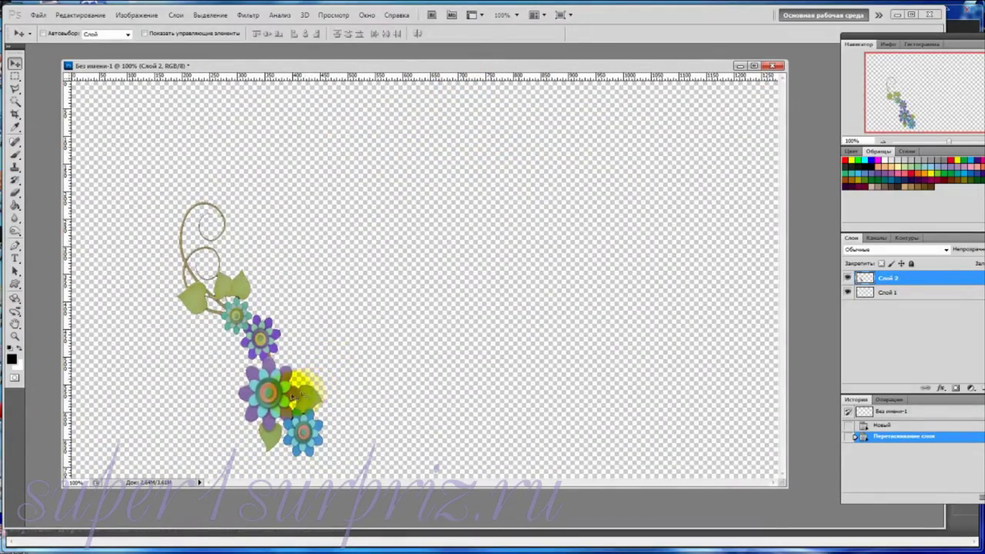
# Scale the floral branch proportionally to about 156% so it spans the canvas height, and place it in the canvas's left half.
pyautogui.moveTo(278, 395); pyautogui.dragTo(352, 379)
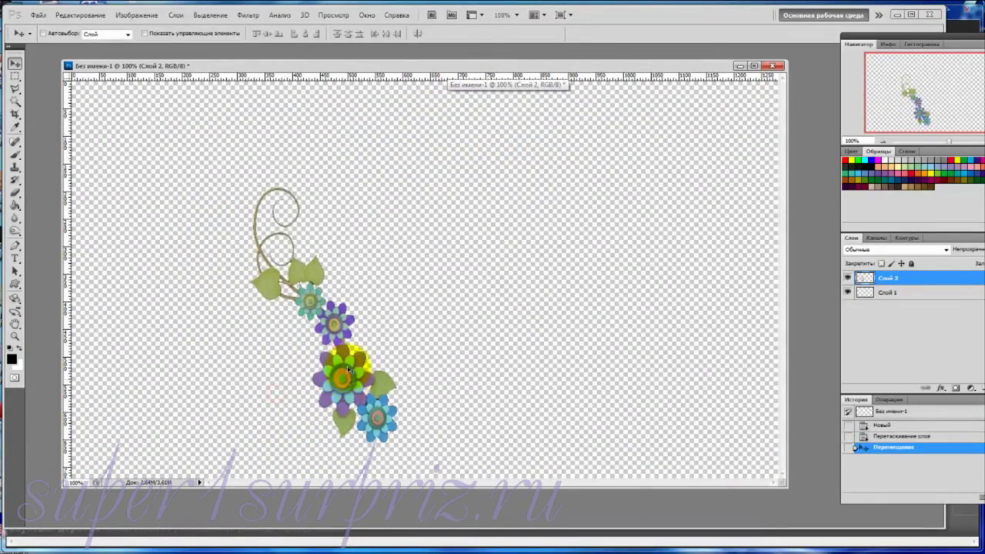
pyautogui.click(78, 17)
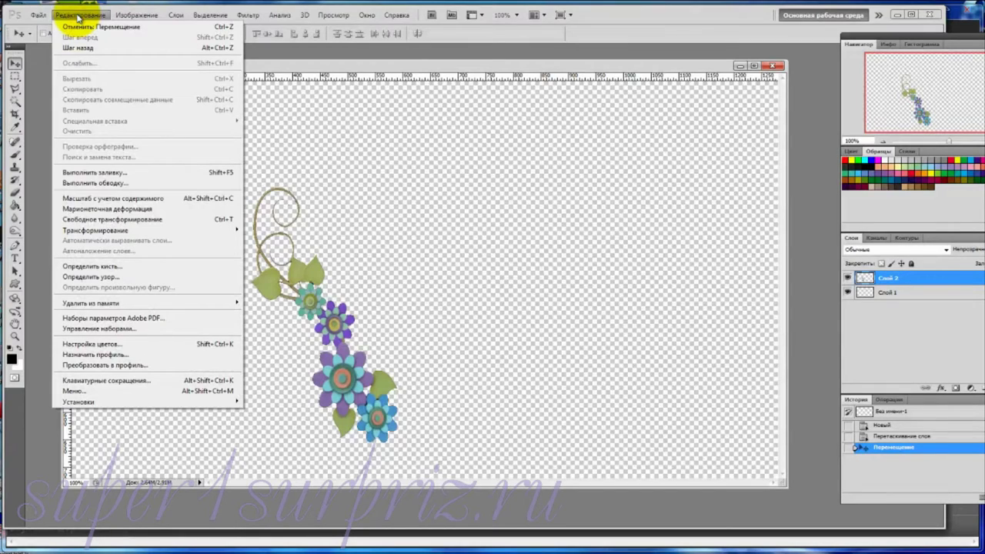
pyautogui.moveTo(69, 231)
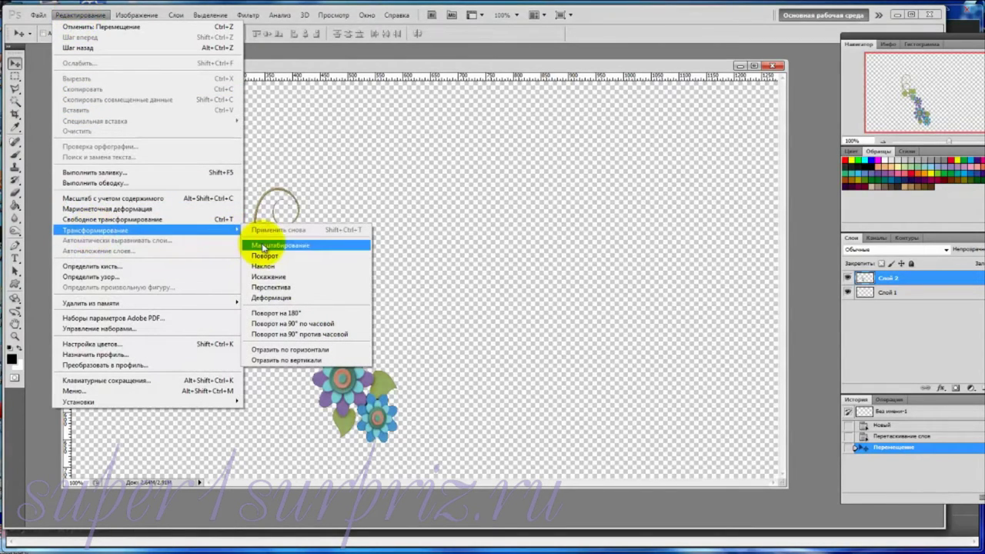
pyautogui.click(263, 246)
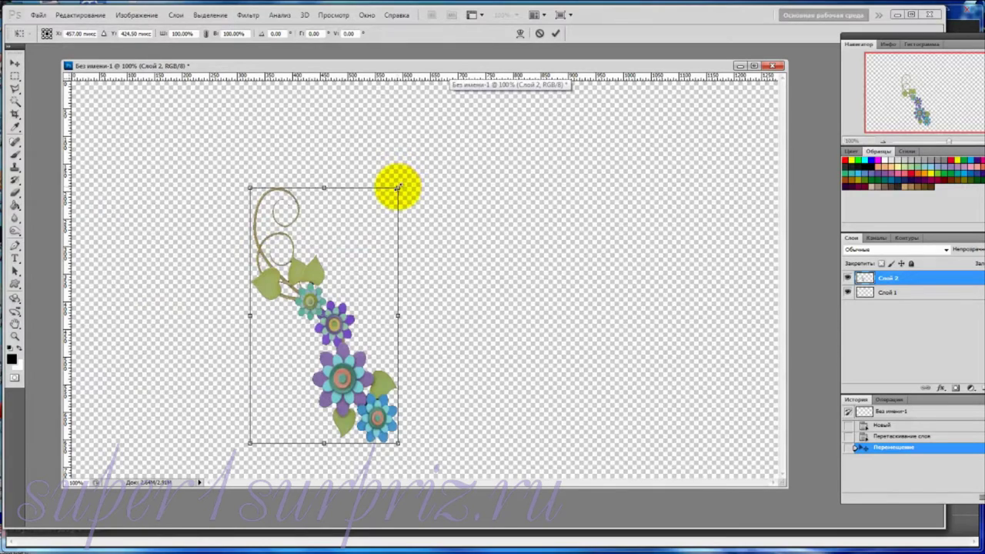
pyautogui.moveTo(398, 187); pyautogui.dragTo(482, 72)
pyautogui.moveTo(385, 345); pyautogui.dragTo(389, 380)
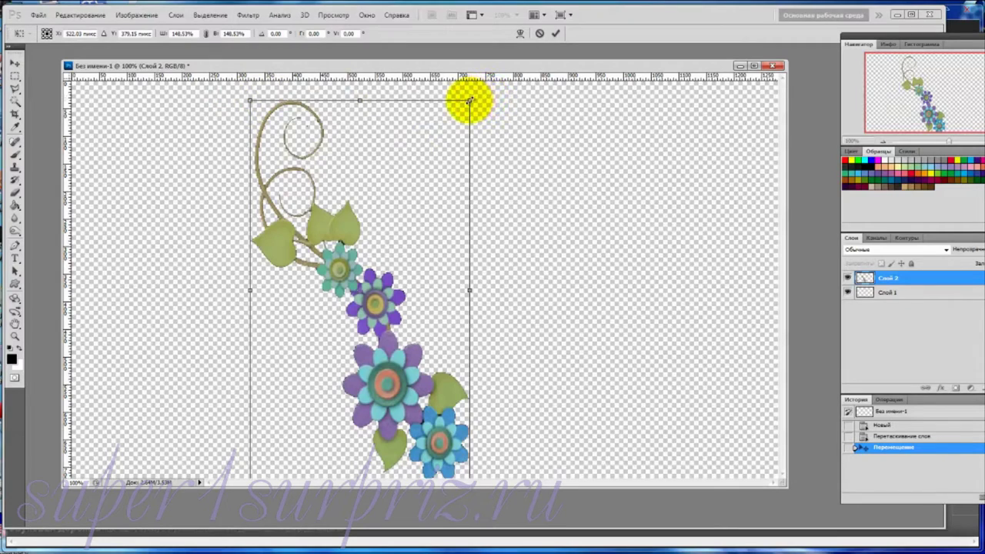
pyautogui.moveTo(469, 100); pyautogui.dragTo(479, 80)
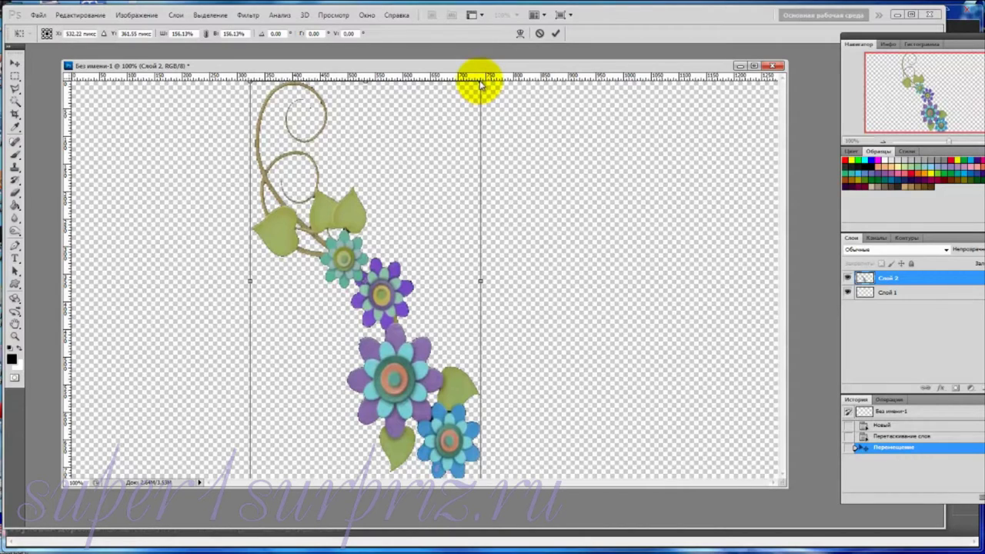
pyautogui.doubleClick(458, 136)
pyautogui.moveTo(393, 376); pyautogui.dragTo(339, 373)
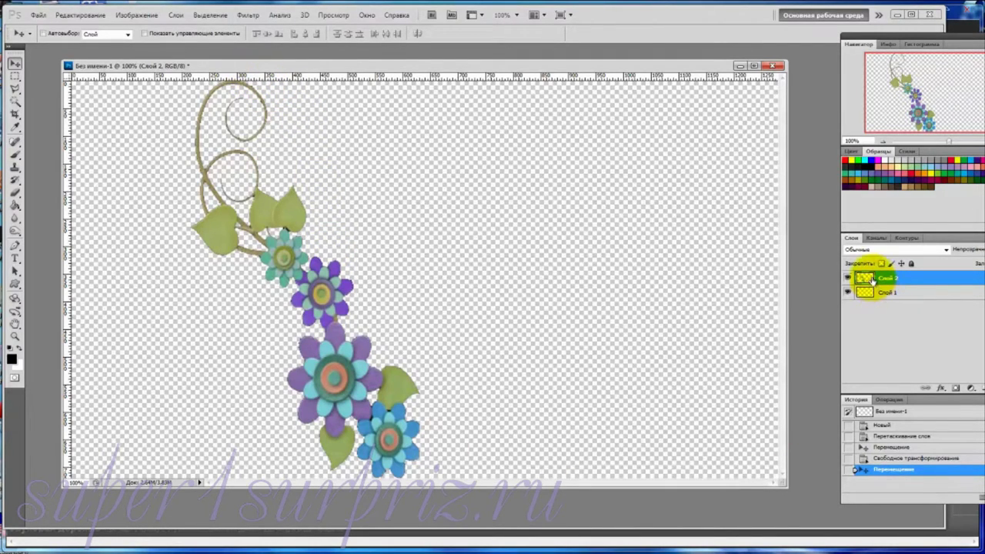
# Draw a Pen tool path from the top of the upper curl down along the main stem and through the flower centres.
pyautogui.click(15, 247)
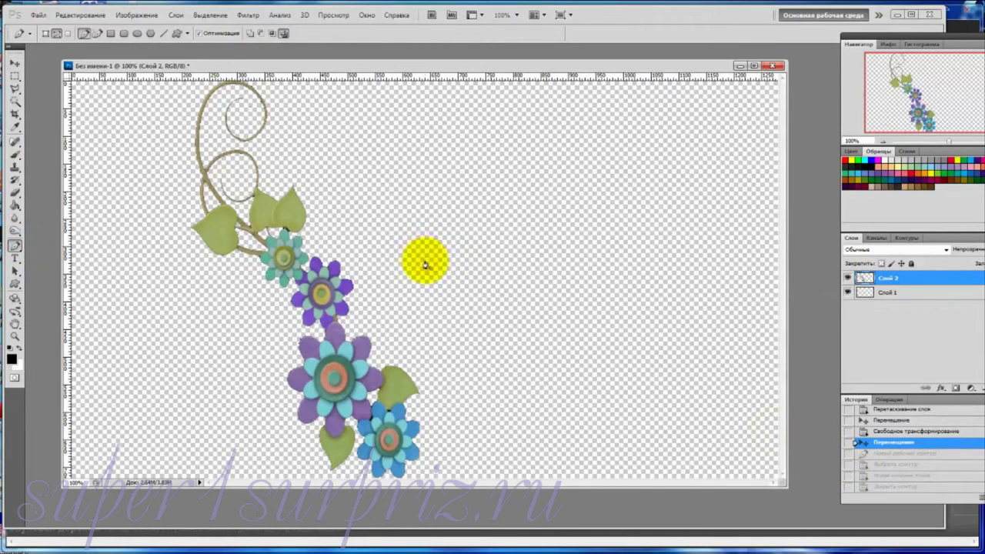
pyautogui.click(232, 86)
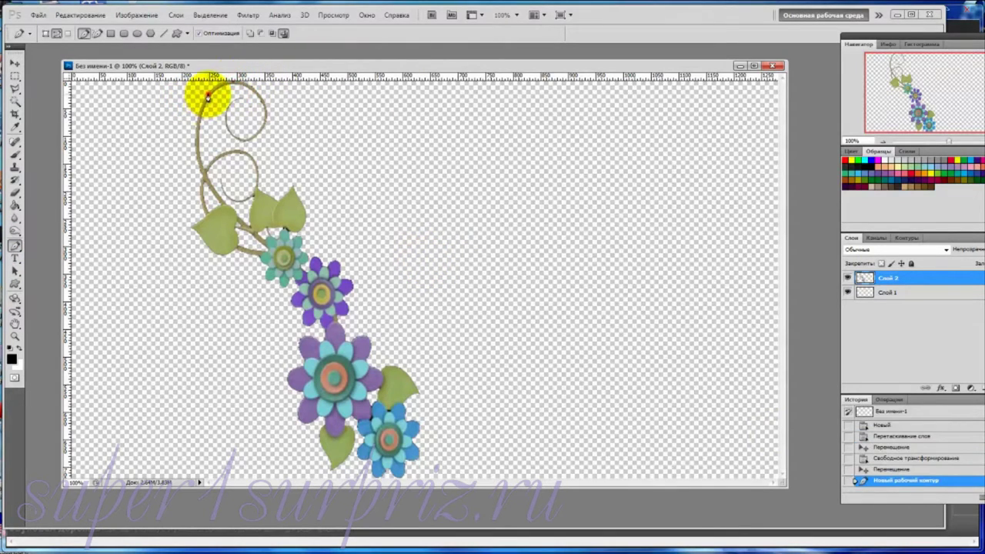
pyautogui.click(207, 96)
pyautogui.click(198, 128)
pyautogui.click(198, 157)
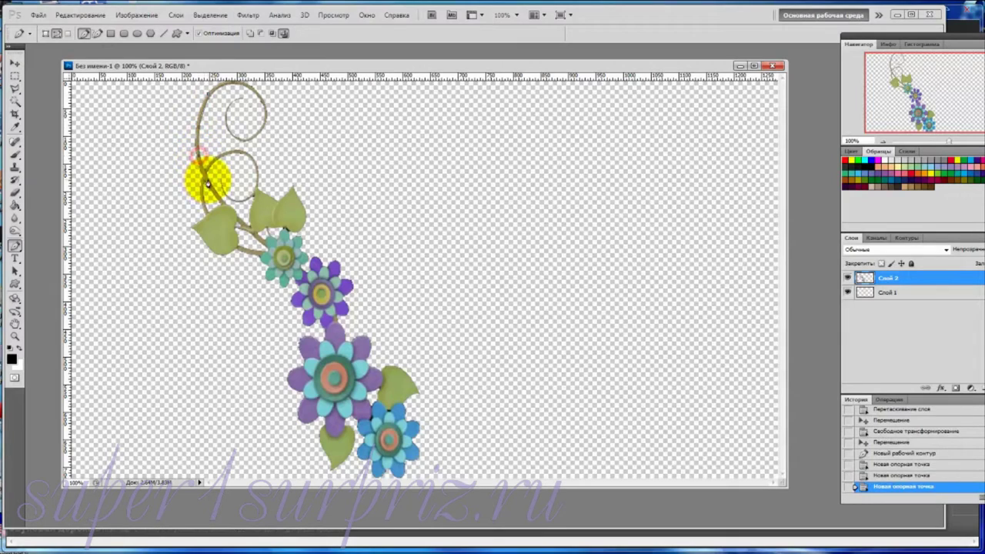
pyautogui.click(206, 182)
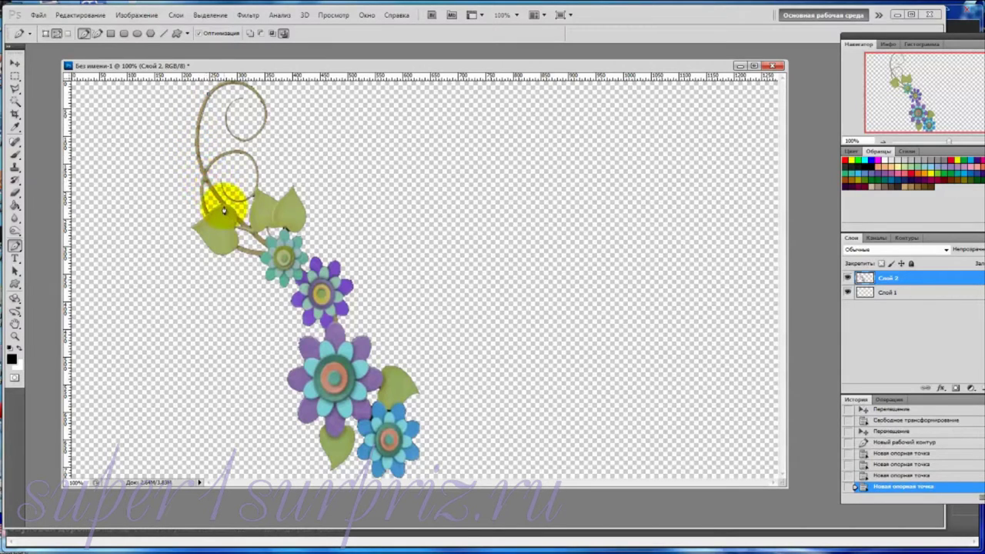
pyautogui.moveTo(223, 206); pyautogui.dragTo(243, 226)
pyautogui.click(271, 250)
pyautogui.click(273, 252)
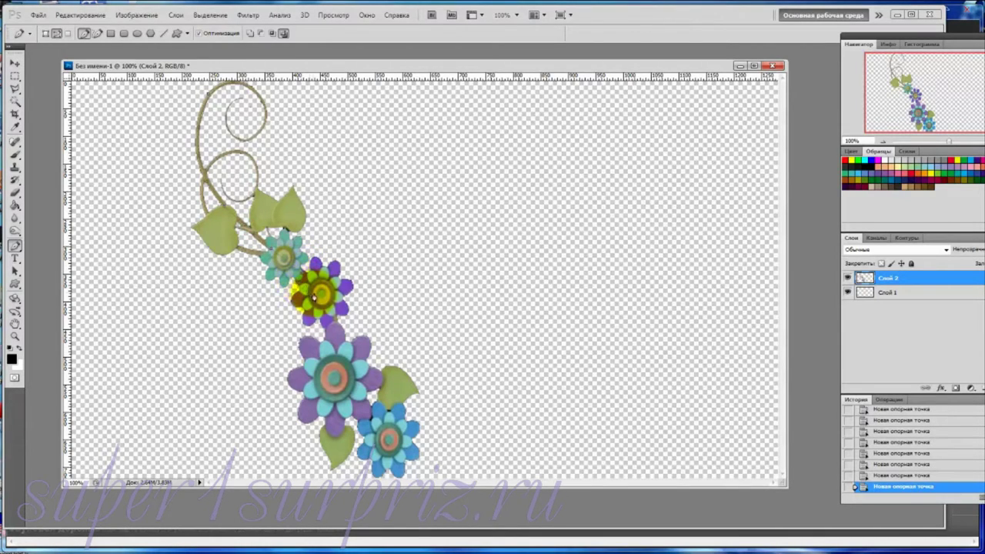
pyautogui.click(315, 292)
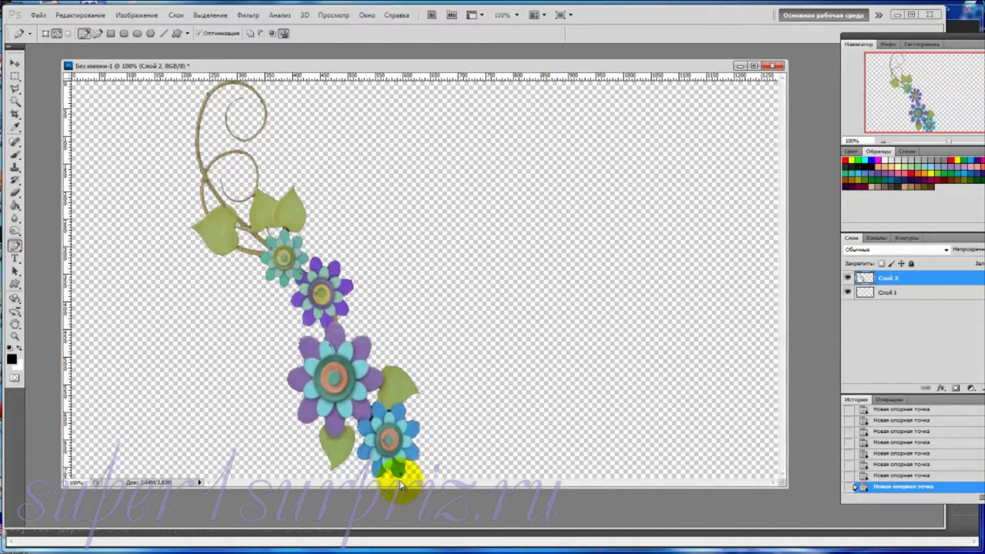
# Close the branch path around the outside of the canvas's right part and convert it into a new selection.
pyautogui.hotkey('ctrl', '0')
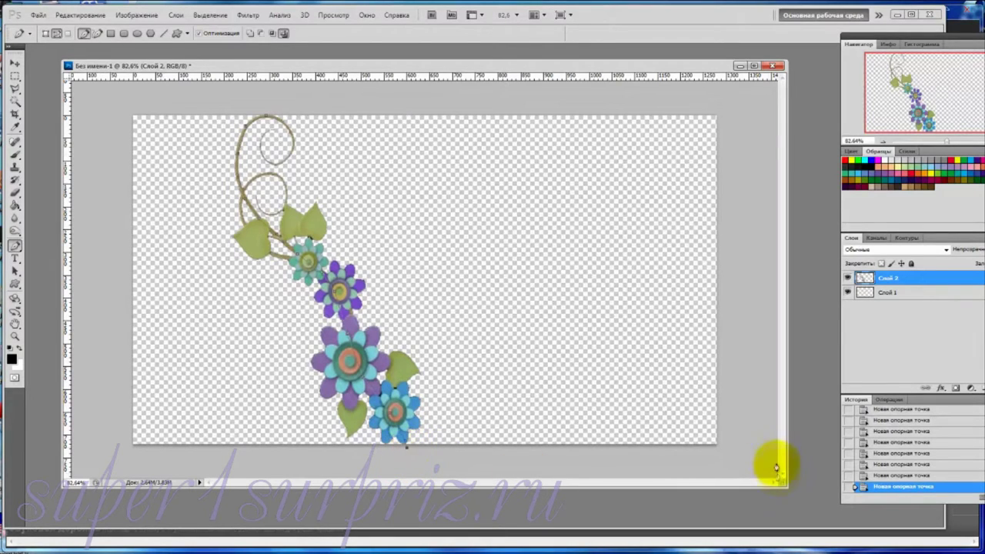
pyautogui.click(742, 457)
pyautogui.click(739, 100)
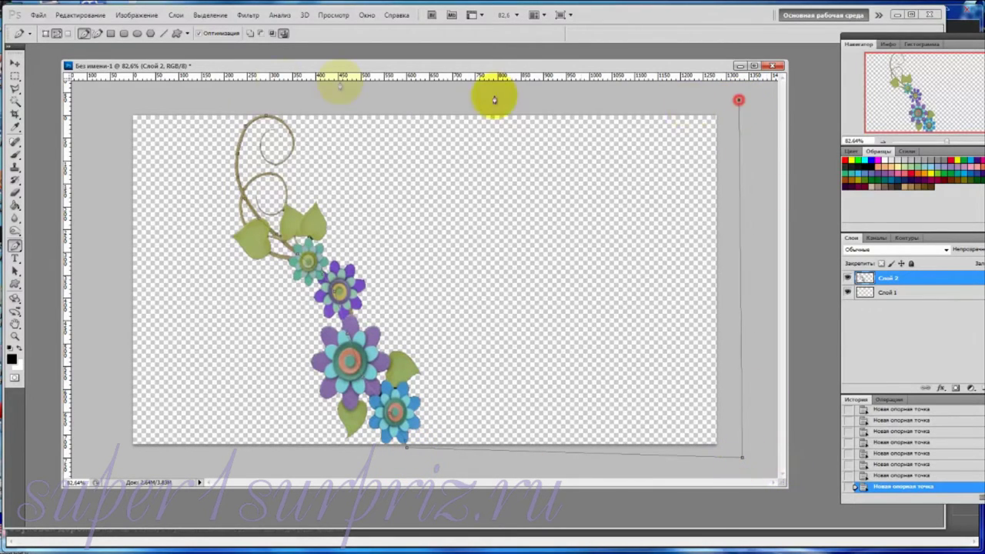
pyautogui.click(266, 115)
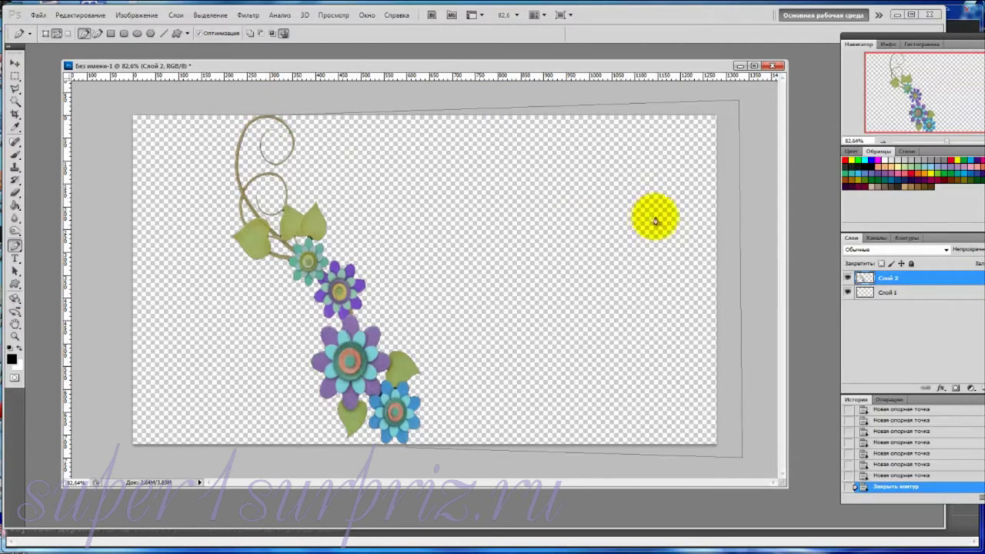
pyautogui.rightClick(543, 241)
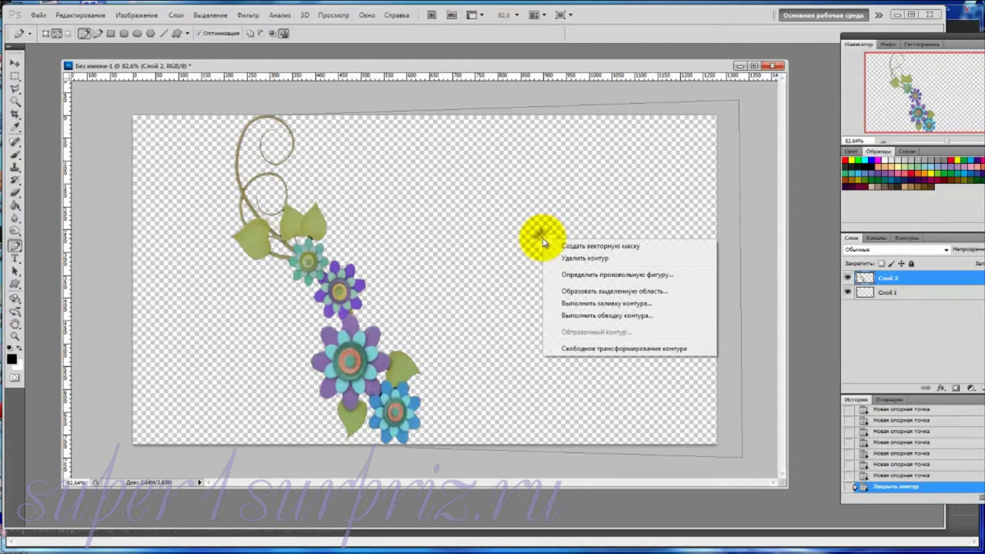
pyautogui.click(585, 291)
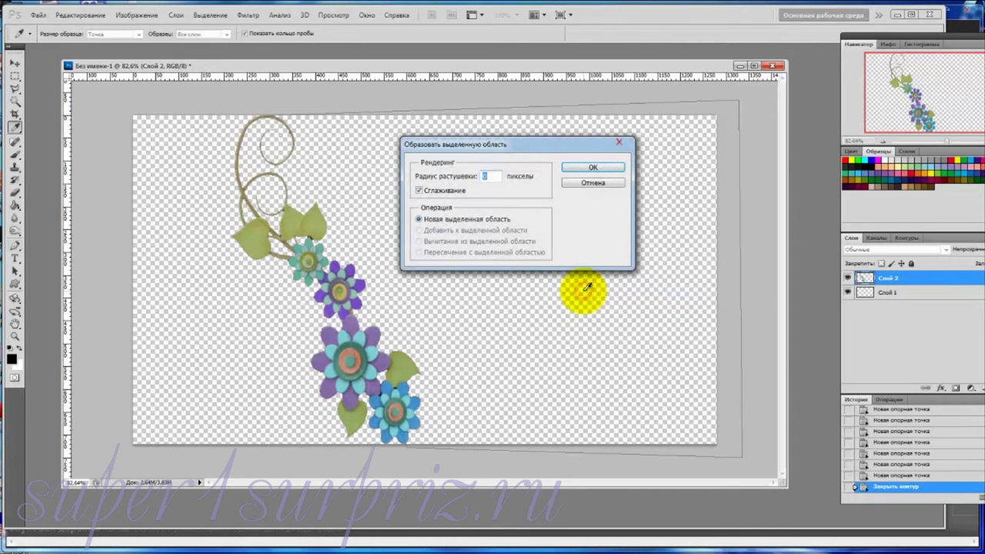
pyautogui.click(590, 168)
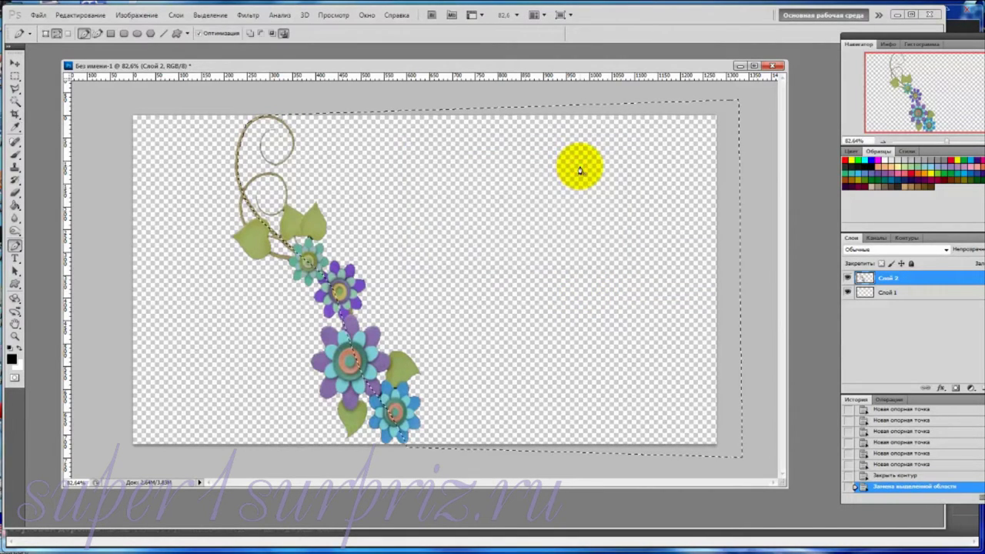
# Fill the selected area right of the branch with black on the lower layer Слой 1 using the Paint Bucket.
pyautogui.click(942, 292)
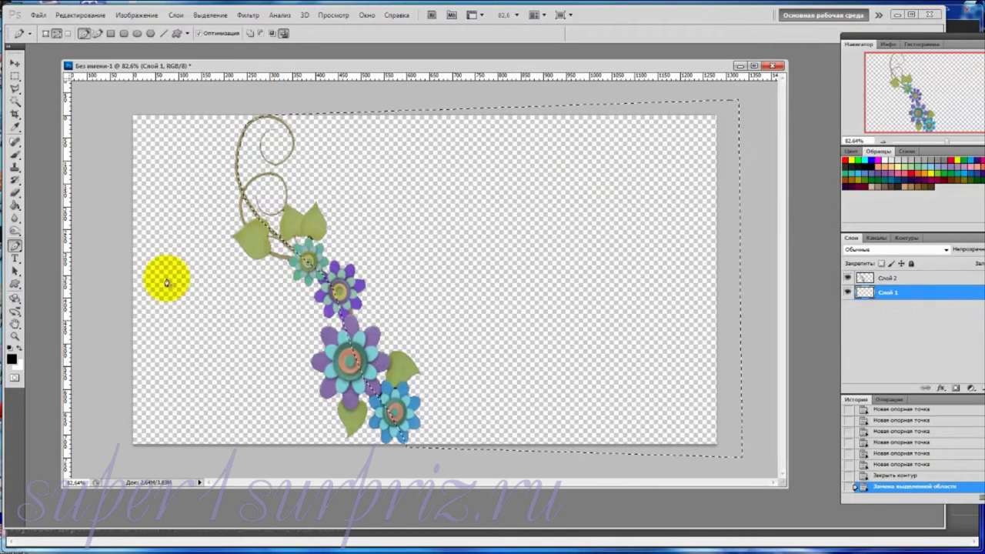
pyautogui.click(14, 206)
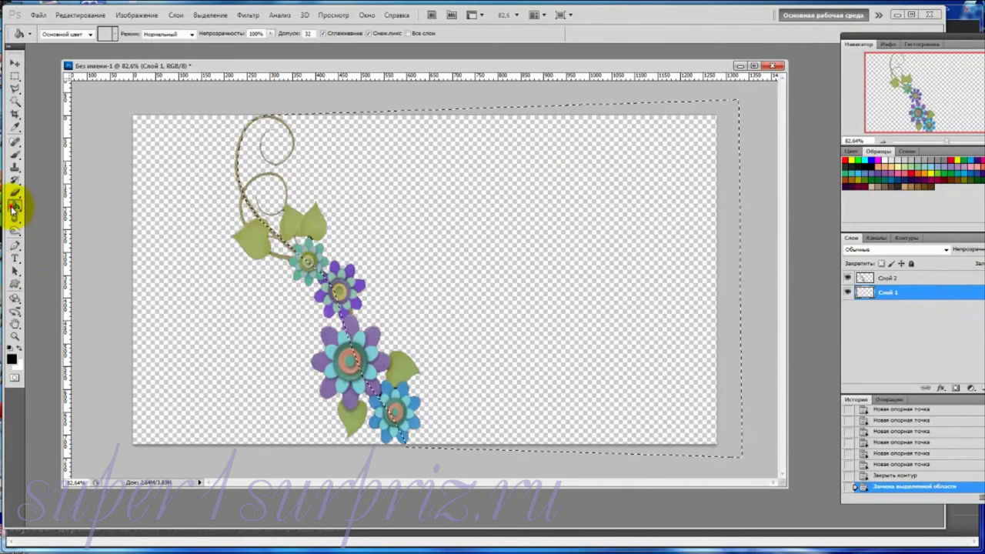
pyautogui.click(534, 310)
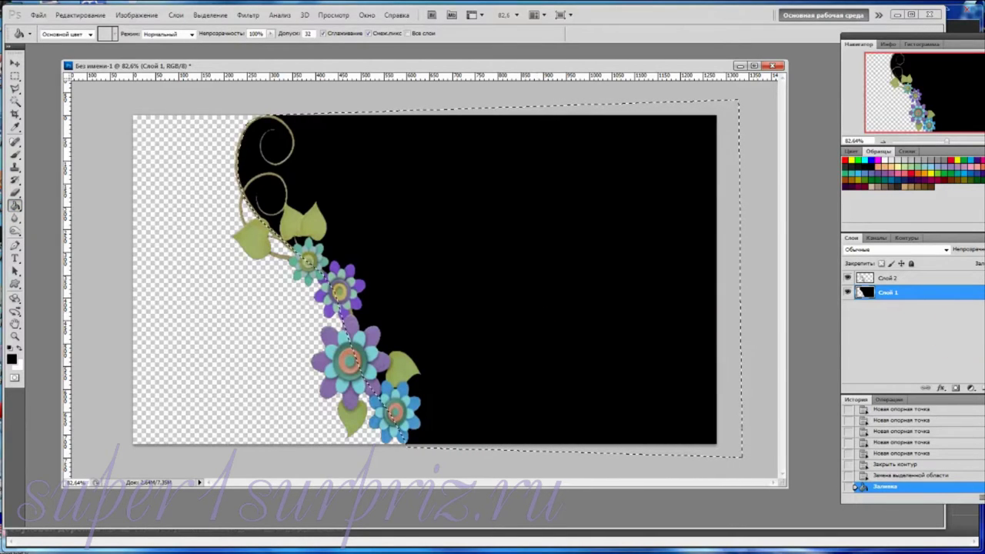
# Add a new layer above the black one, invert the selection, fill the area left of the branch with white and deselect.
pyautogui.click(976, 388)
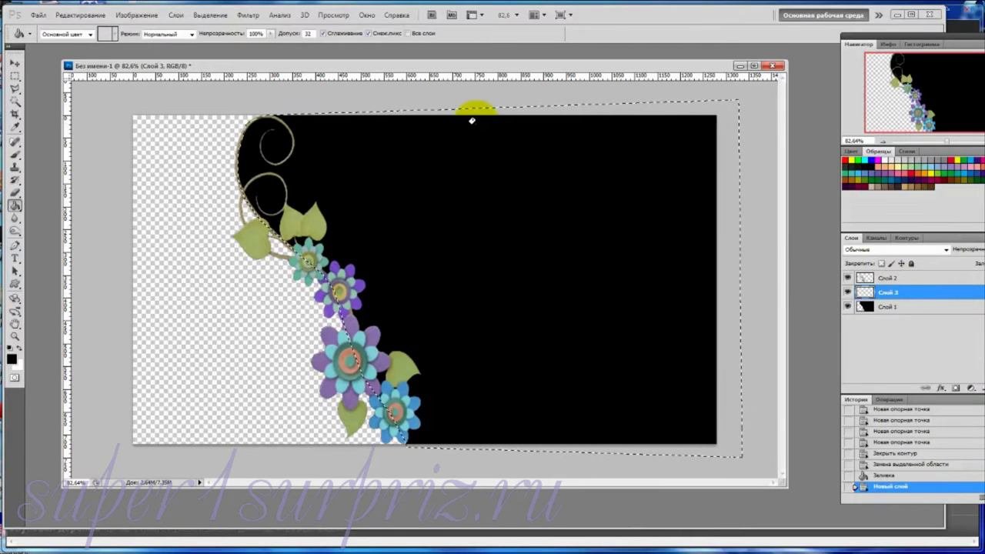
pyautogui.click(211, 16)
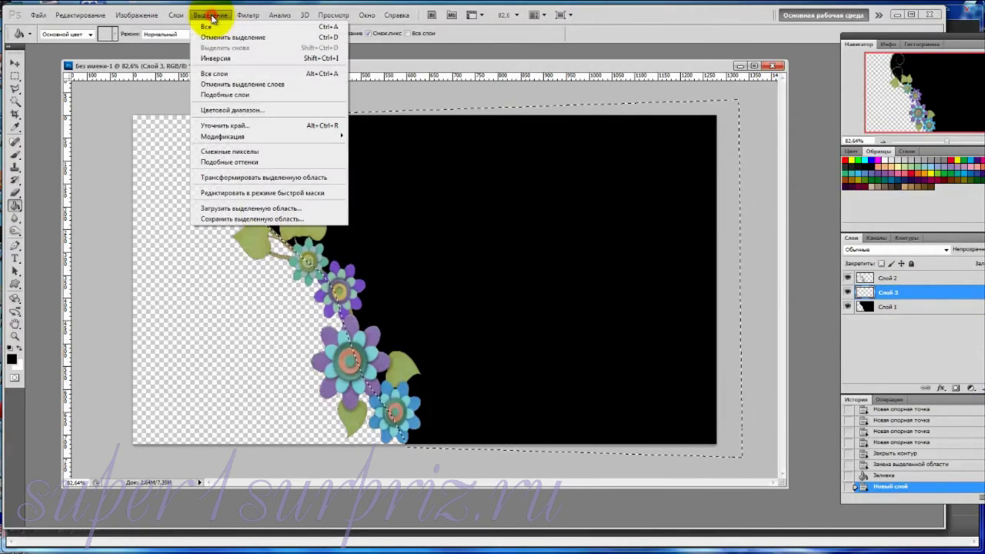
pyautogui.click(211, 60)
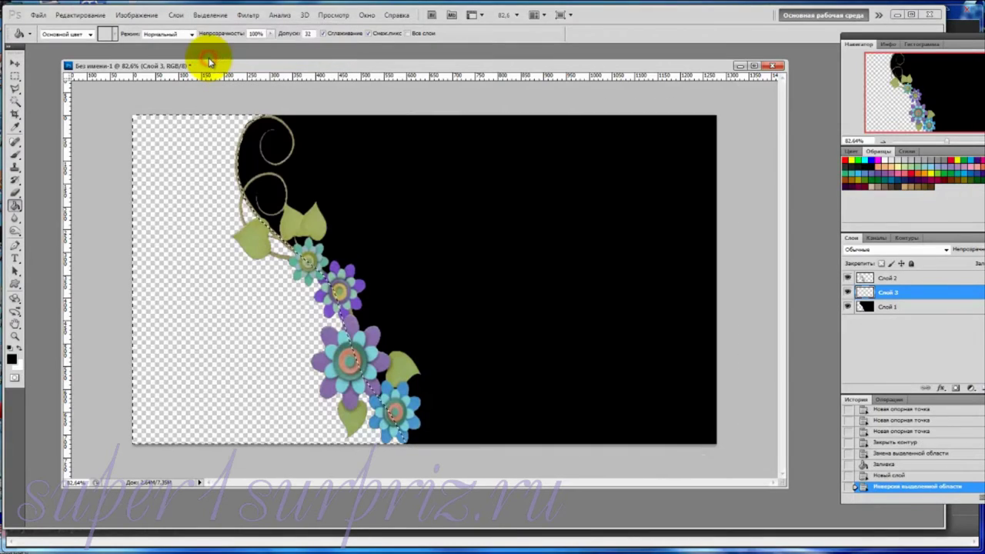
pyautogui.click(885, 159)
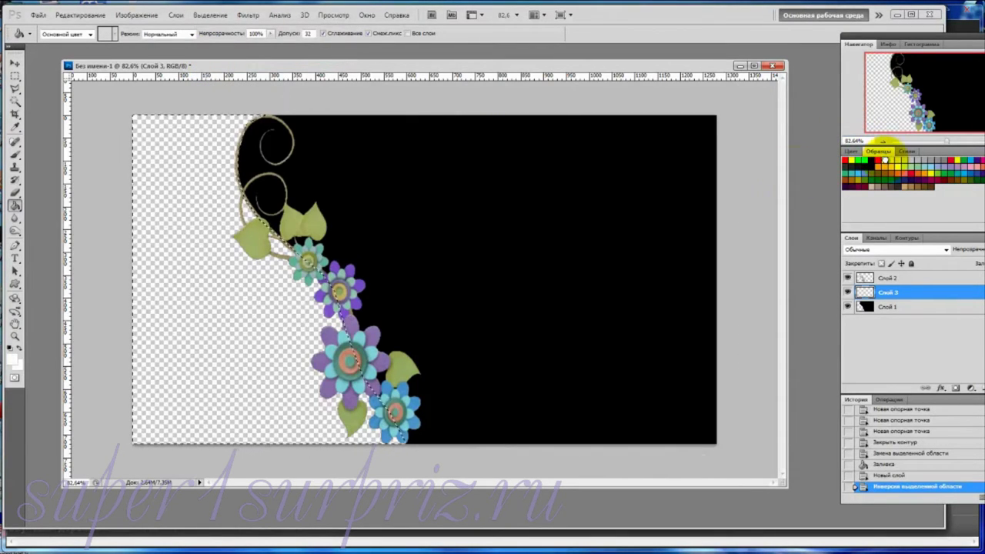
pyautogui.click(260, 297)
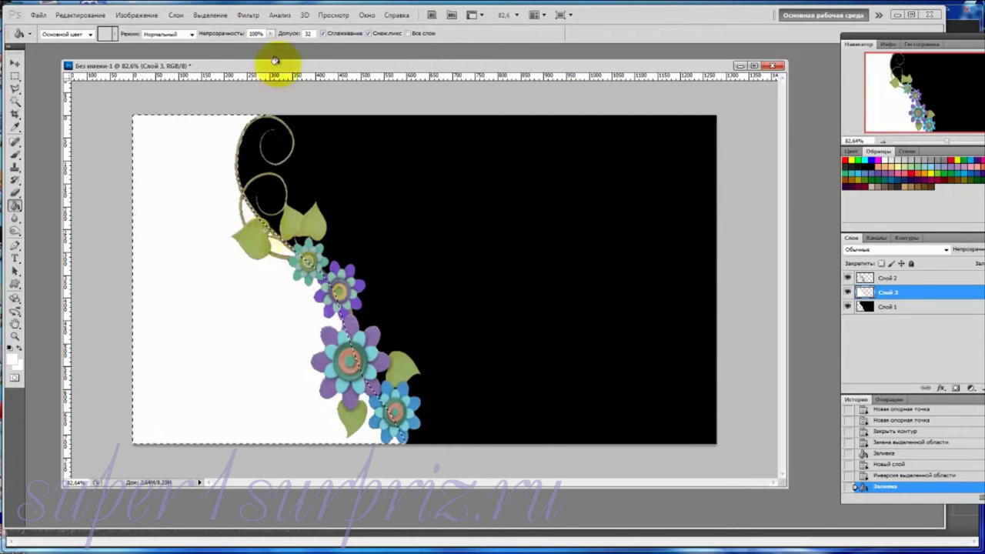
pyautogui.click(210, 15)
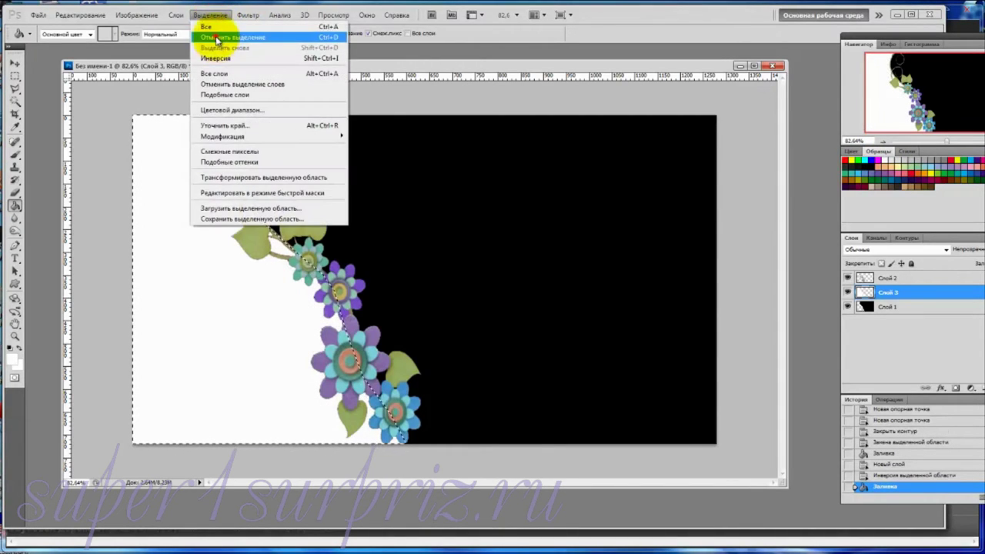
pyautogui.click(218, 37)
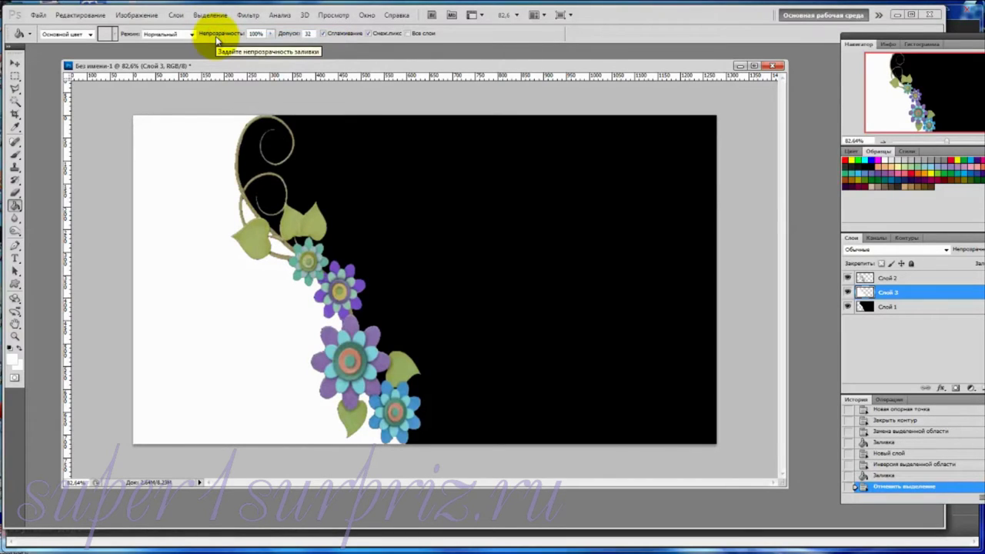
# Inspect the branch, white and black layers by hiding and showing each one in turn.
pyautogui.click(847, 278)
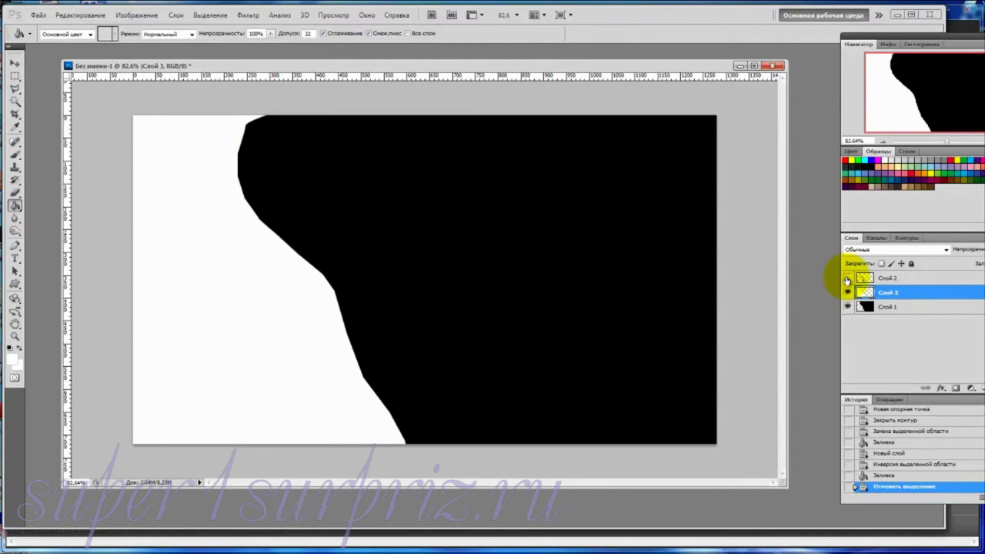
pyautogui.click(848, 279)
pyautogui.click(849, 293)
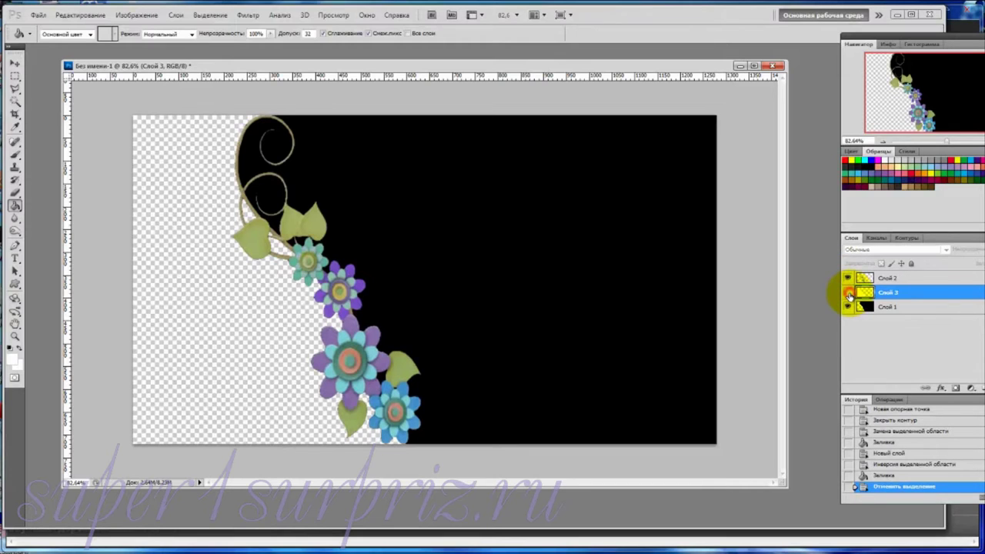
pyautogui.click(849, 294)
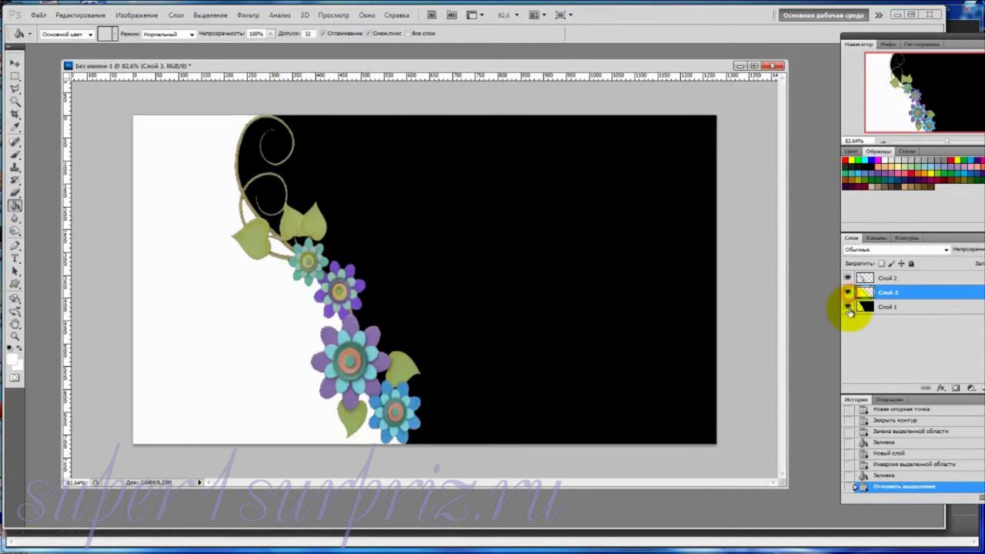
pyautogui.click(848, 307)
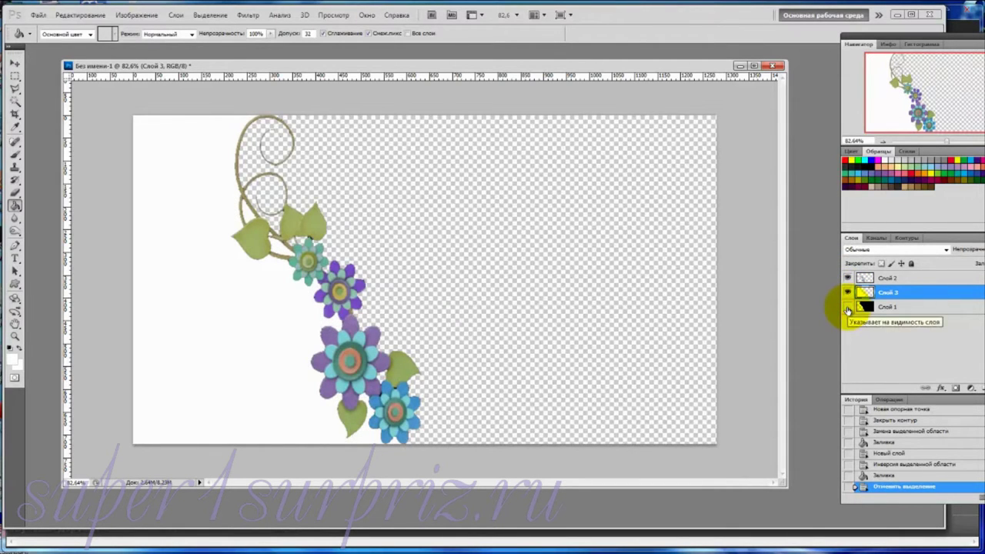
pyautogui.click(848, 307)
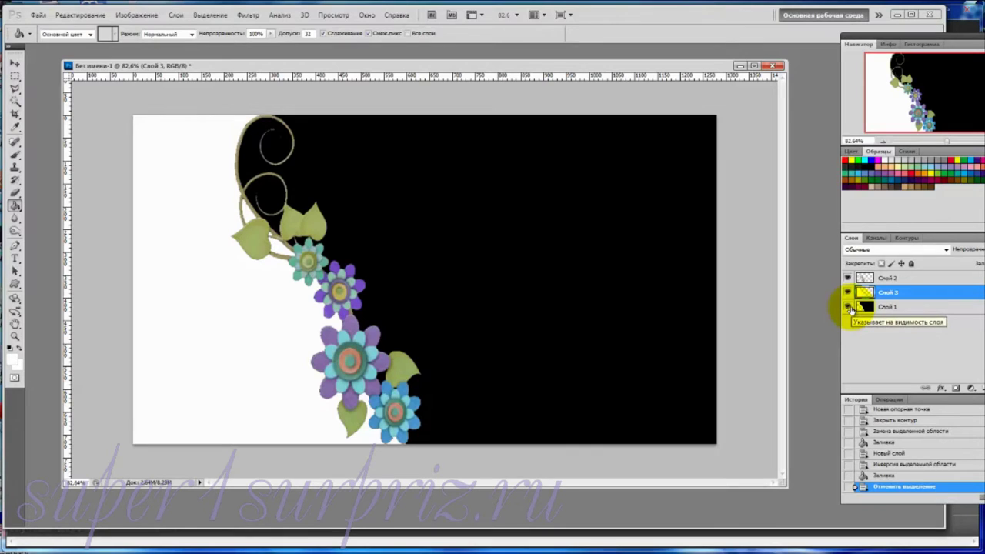
# Try to save the branch alone as a PNG, with the white and black layers hidden.
pyautogui.click(847, 308)
pyautogui.click(848, 293)
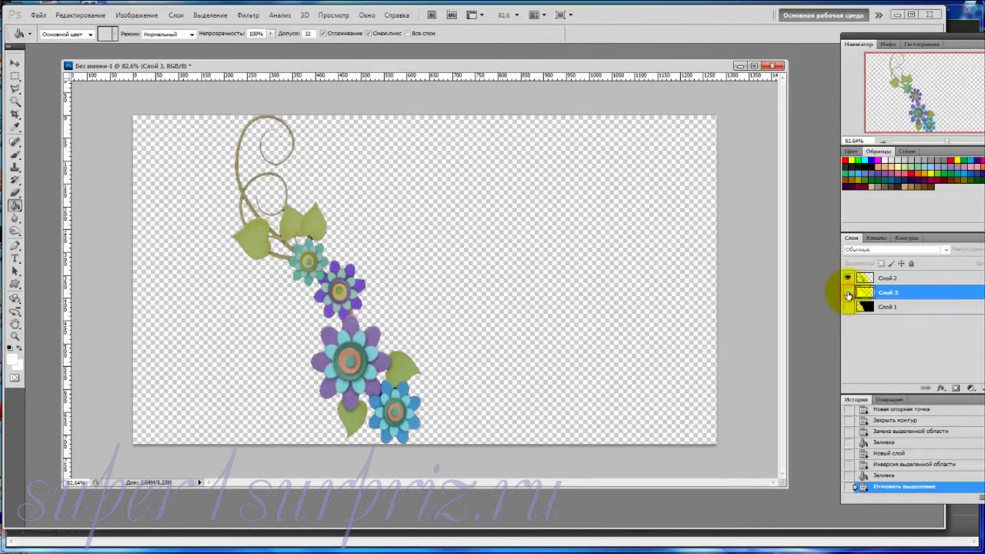
pyautogui.click(37, 16)
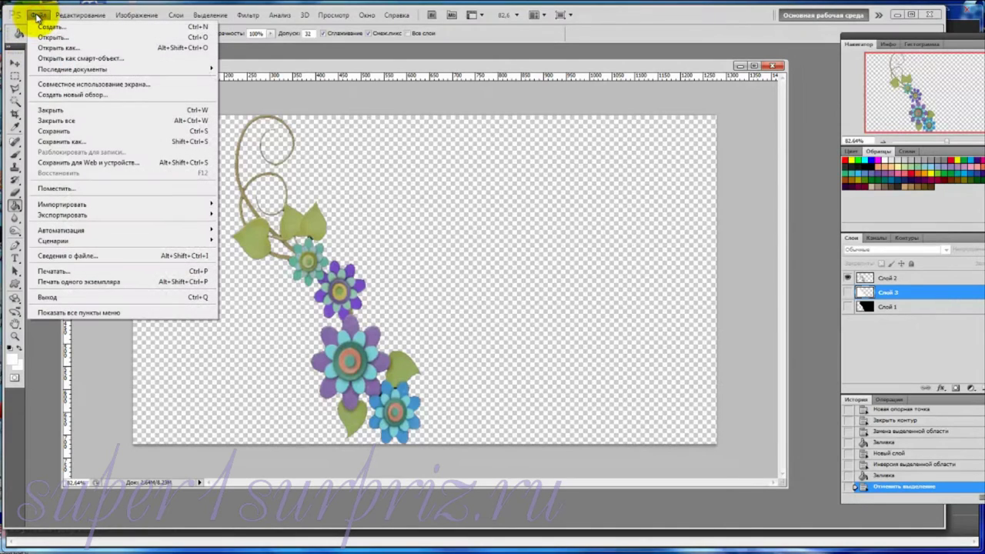
pyautogui.click(46, 142)
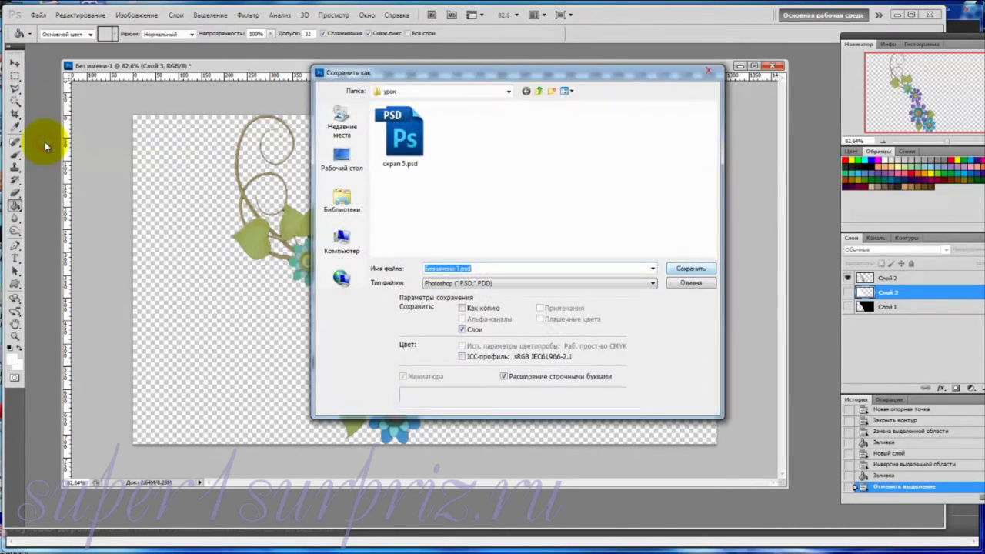
pyautogui.click(653, 283)
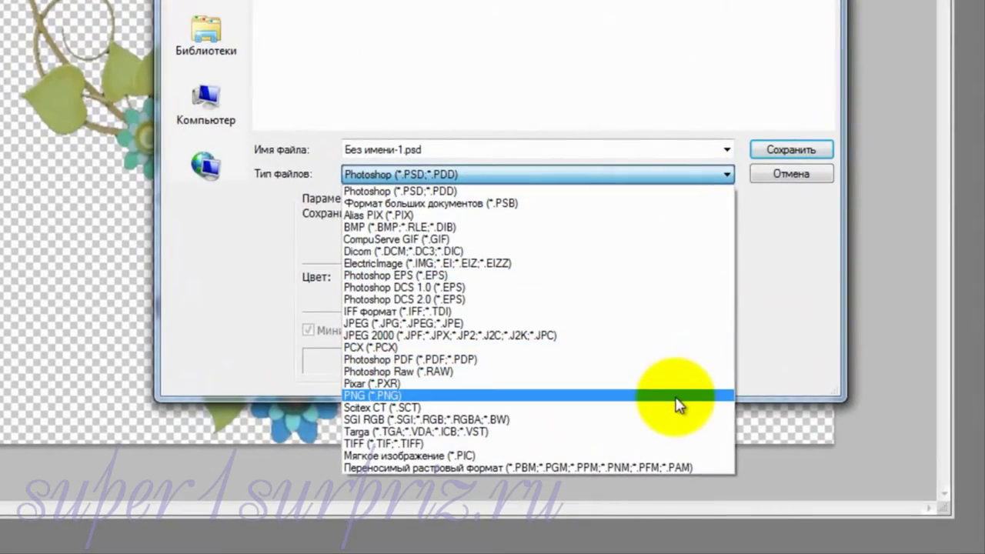
pyautogui.click(676, 396)
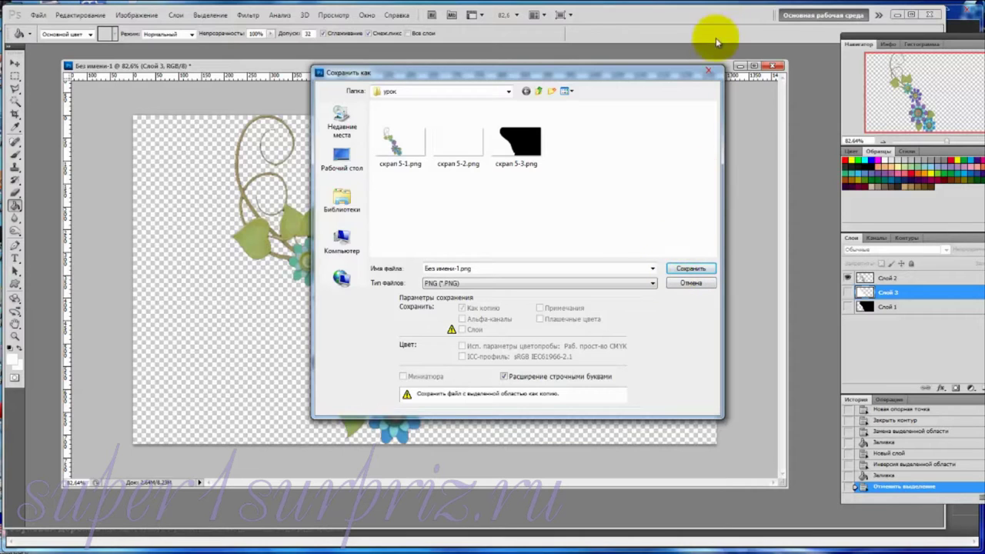
pyautogui.click(710, 72)
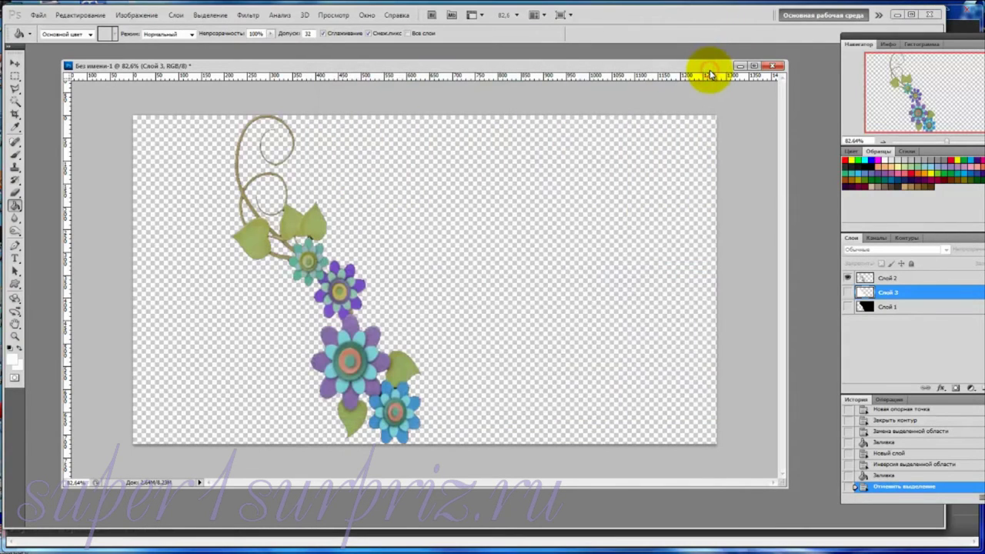
# Close the branch document without saving the changes and quit Photoshop to return to ProShow Producer.
pyautogui.click(776, 67)
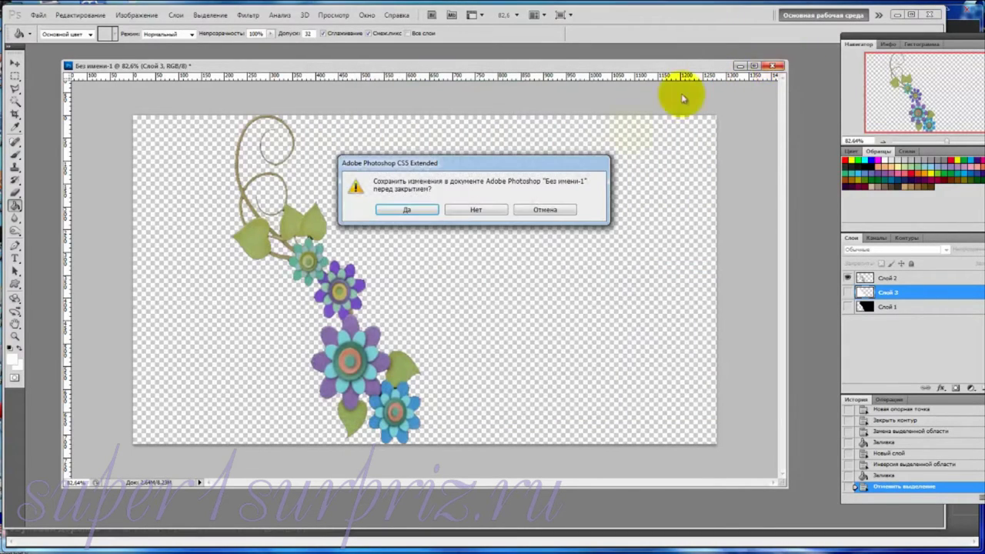
pyautogui.click(499, 211)
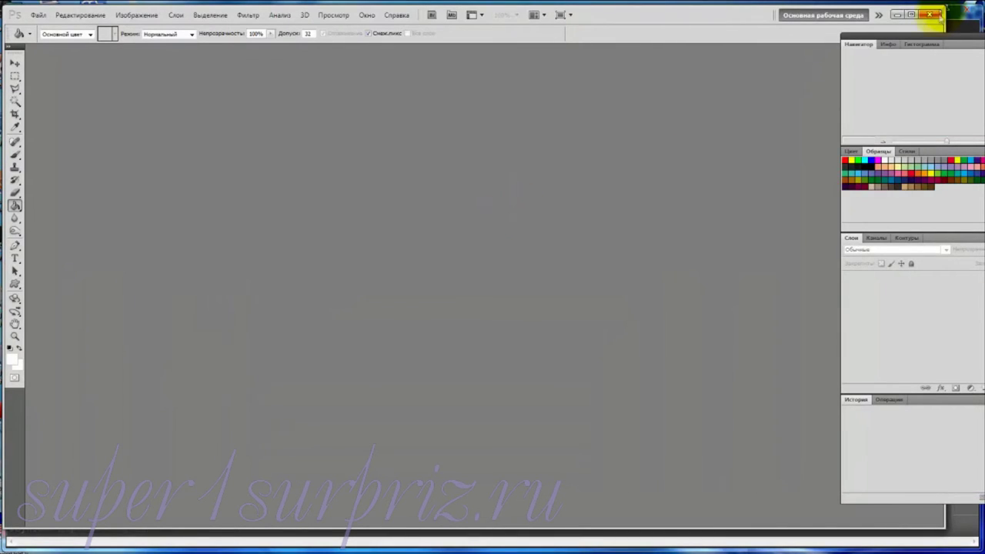
pyautogui.click(931, 16)
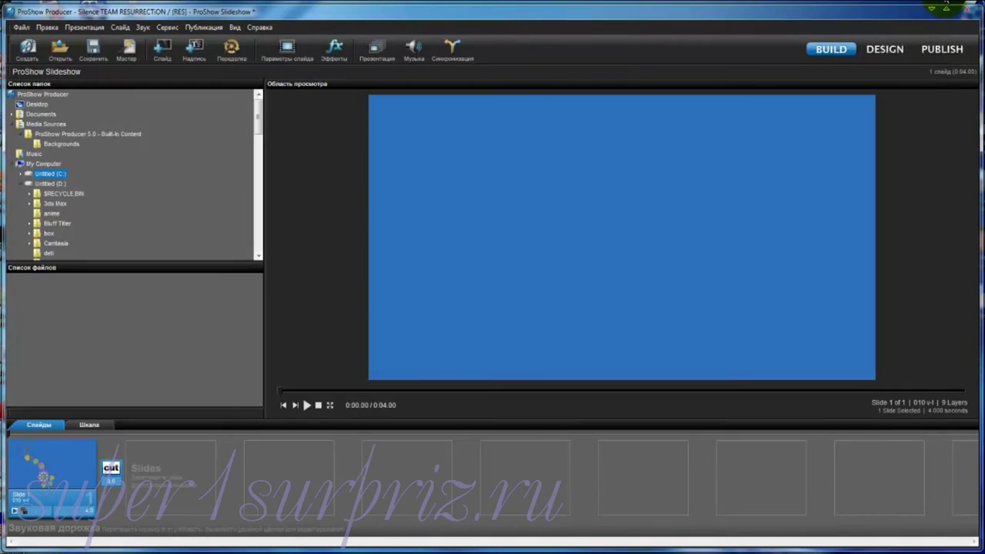
# Insert a blank slide after the first slide in the slide list.
pyautogui.click(186, 482)
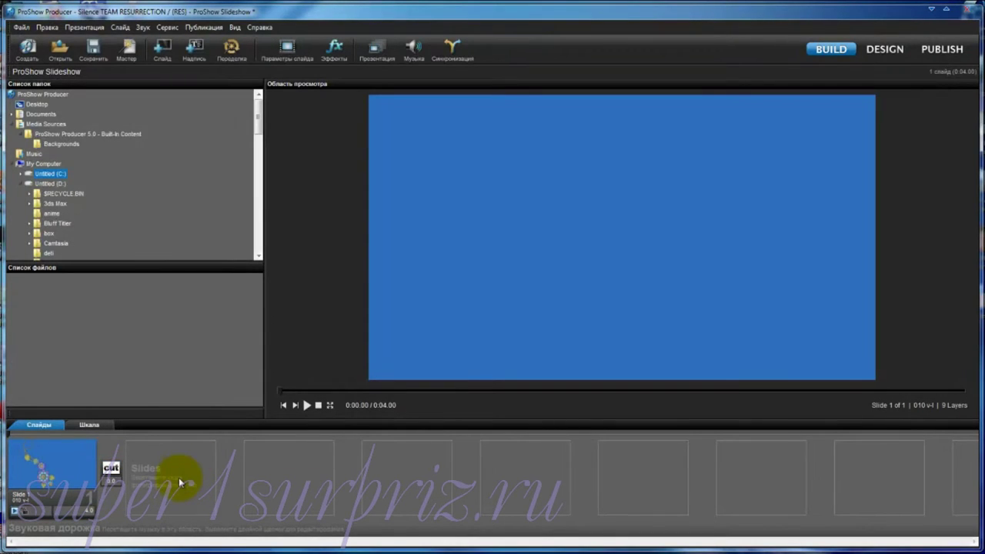
pyautogui.rightClick(179, 478)
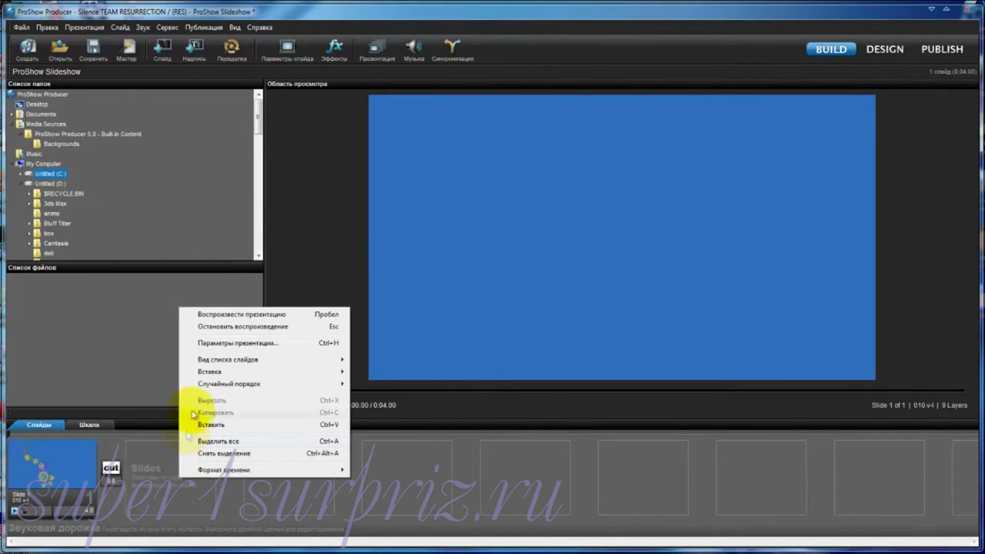
pyautogui.moveTo(211, 376)
pyautogui.click(423, 371)
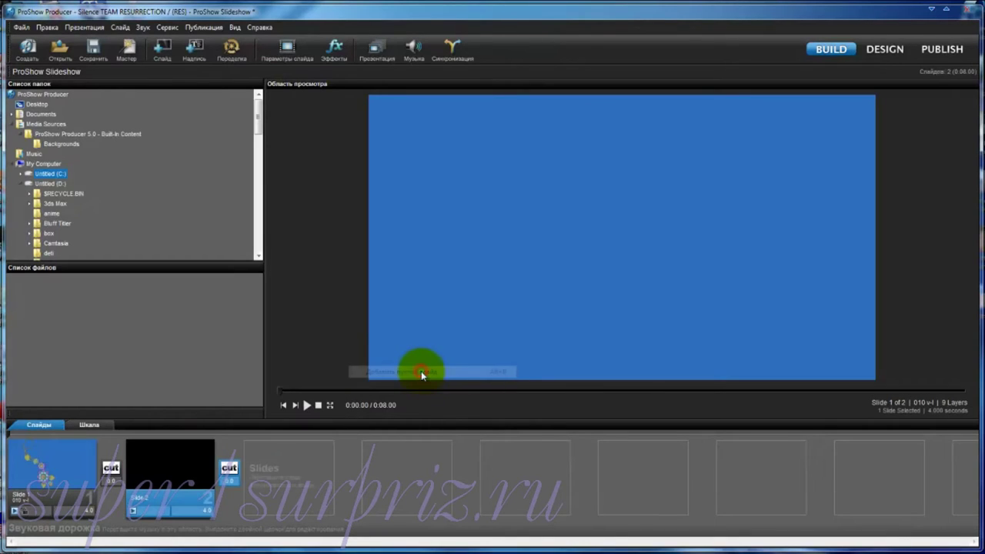
# Open the second slide's options and add a red solid colour layer at 1280 × 720 with 100% opacity.
pyautogui.click(287, 50)
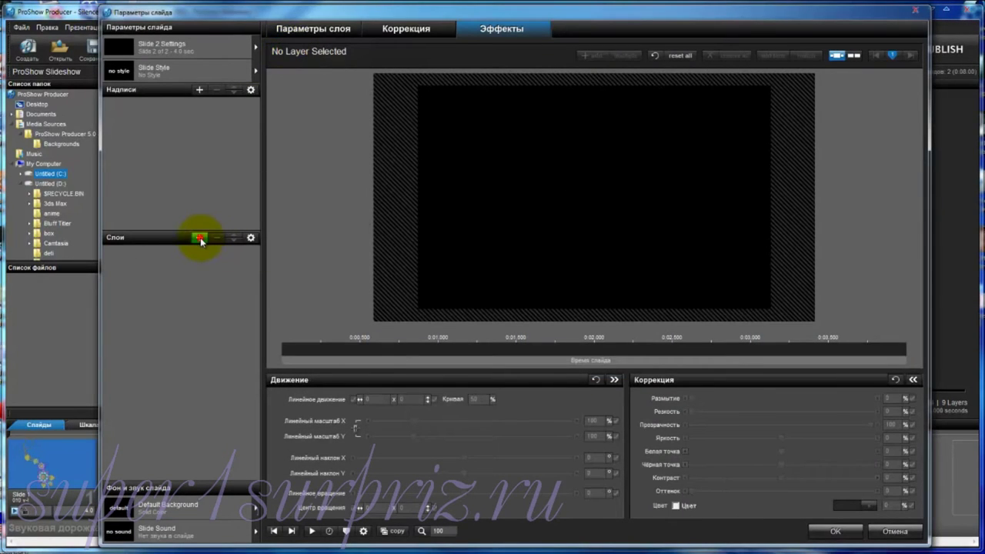
pyautogui.click(199, 238)
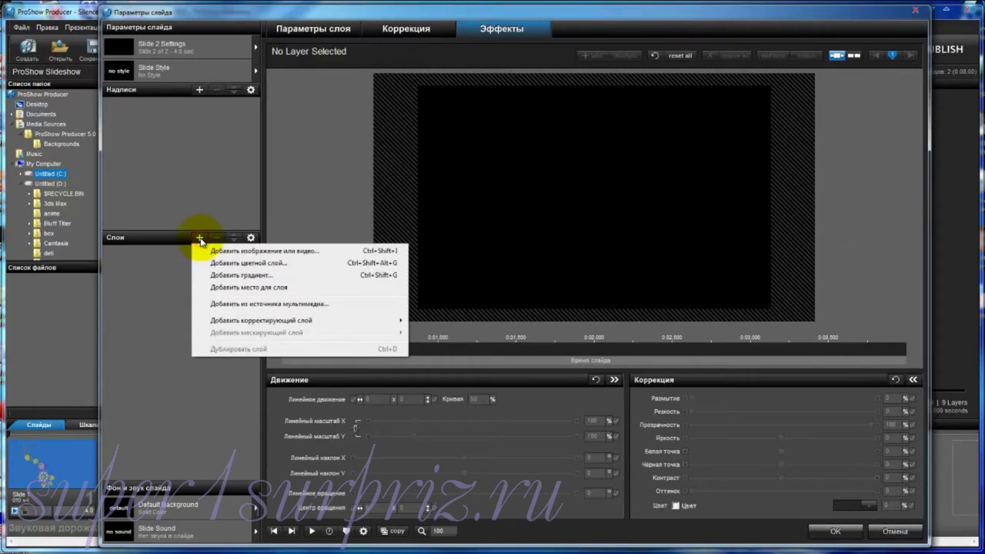
pyautogui.click(230, 266)
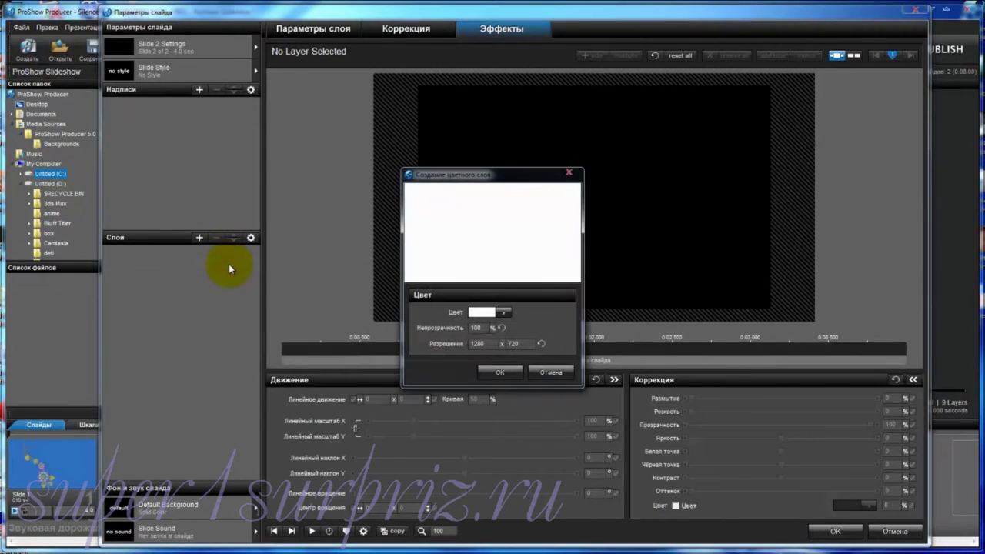
pyautogui.click(506, 313)
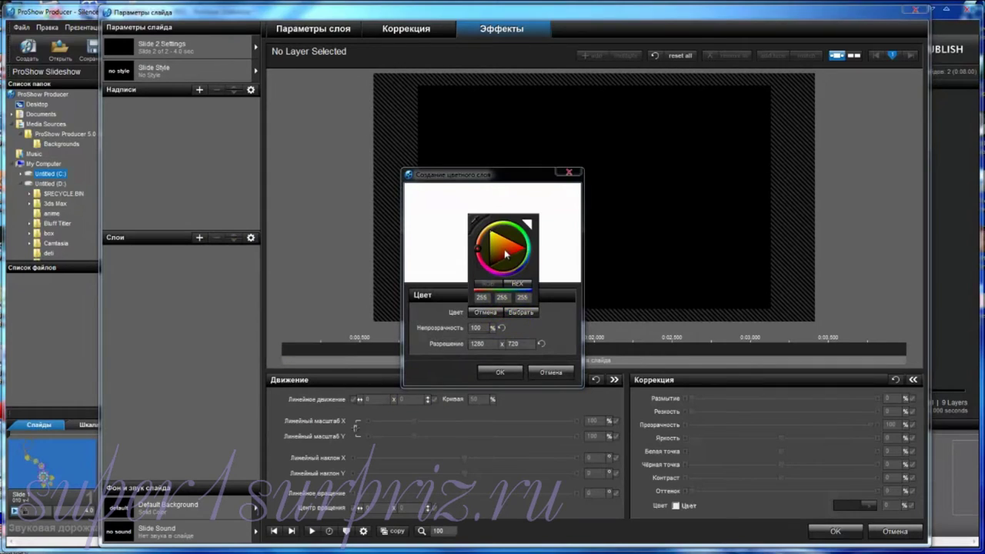
pyautogui.click(504, 248)
pyautogui.click(516, 313)
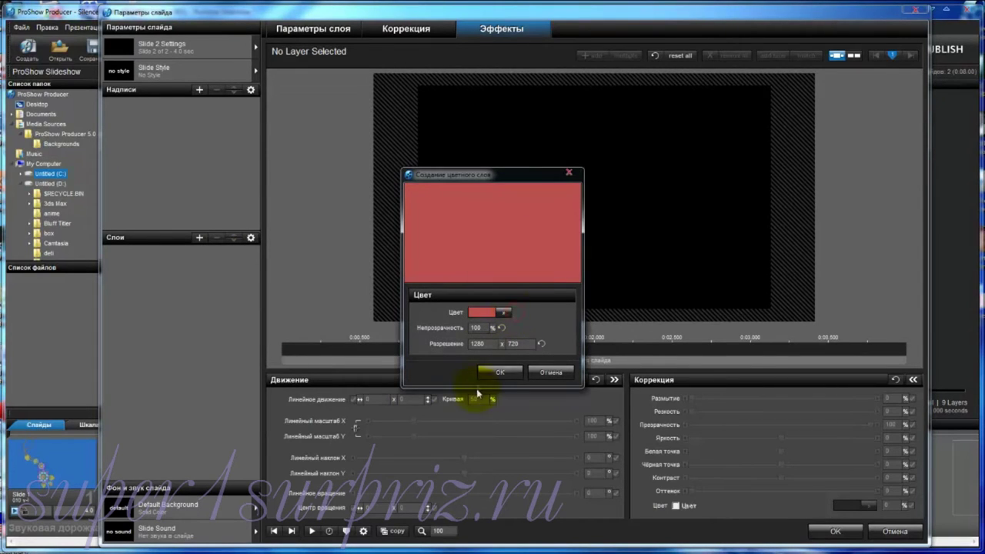
pyautogui.click(497, 372)
# Add a blue solid colour layer above the red one.
pyautogui.click(200, 238)
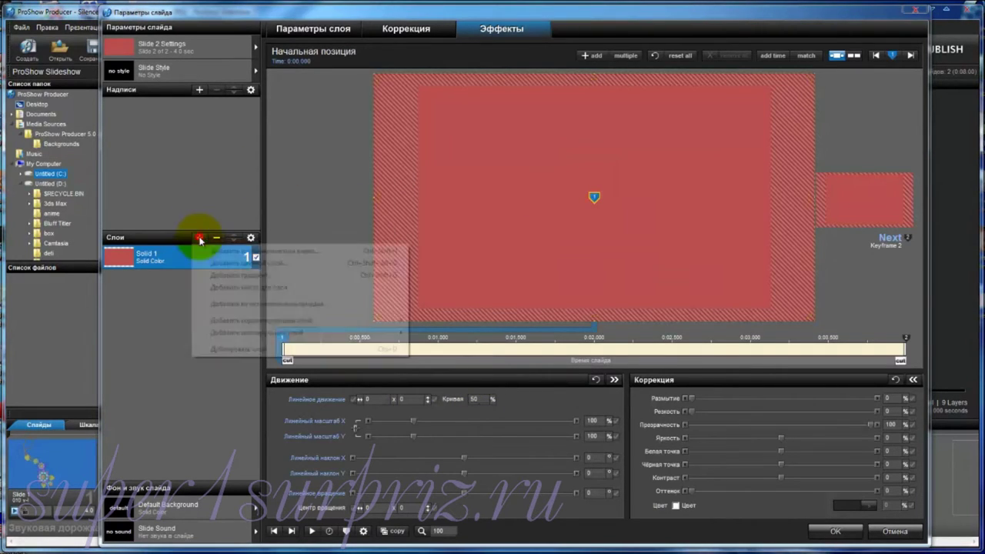
pyautogui.click(235, 265)
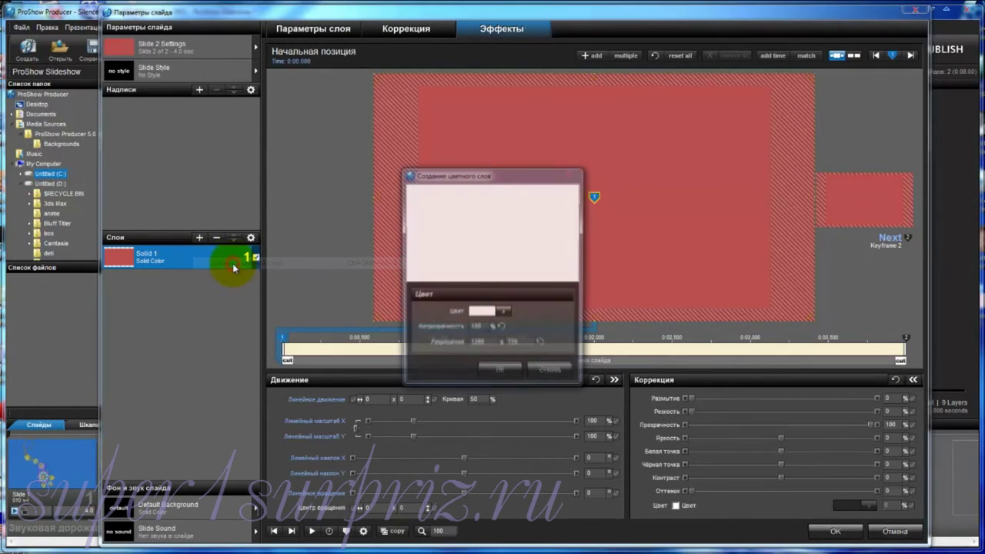
pyautogui.click(493, 312)
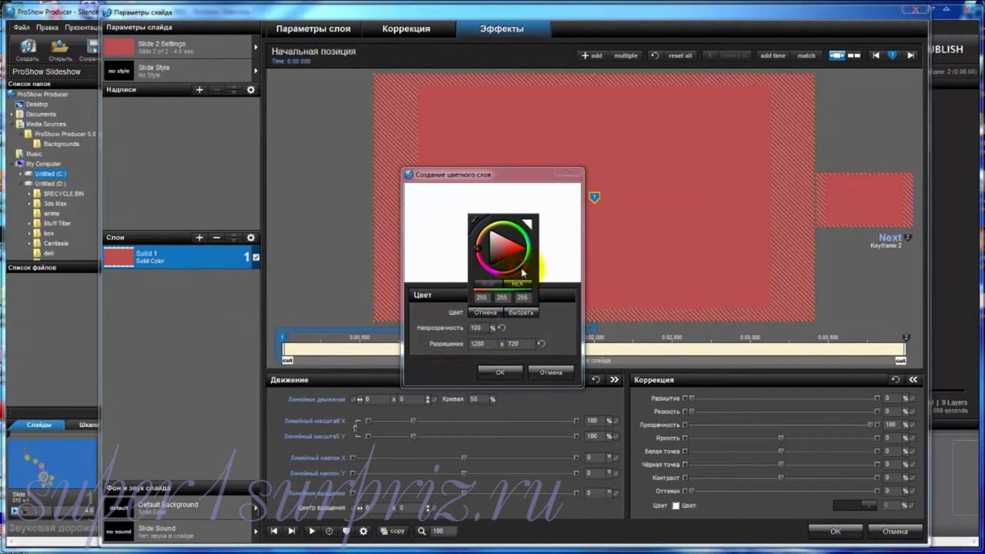
pyautogui.click(501, 245)
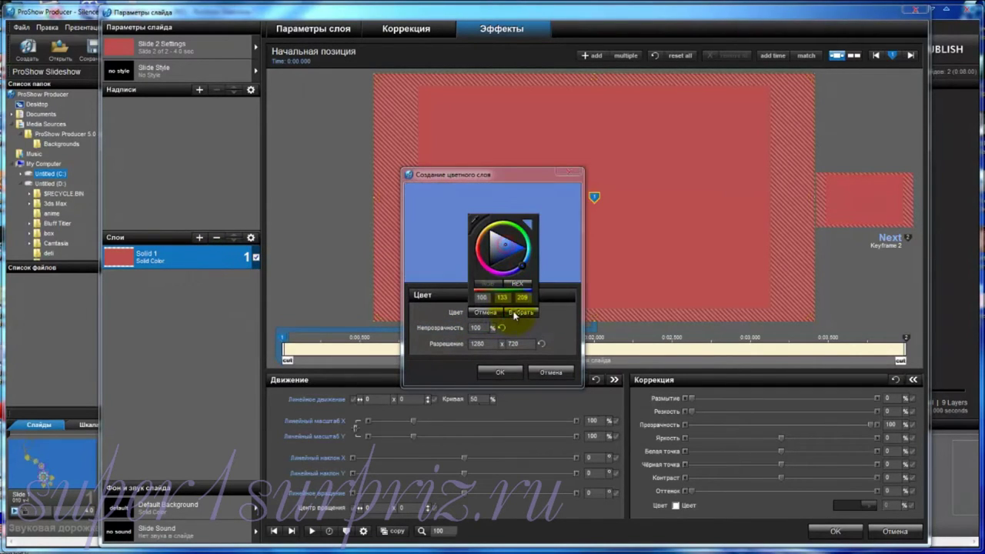
pyautogui.click(520, 312)
pyautogui.click(501, 371)
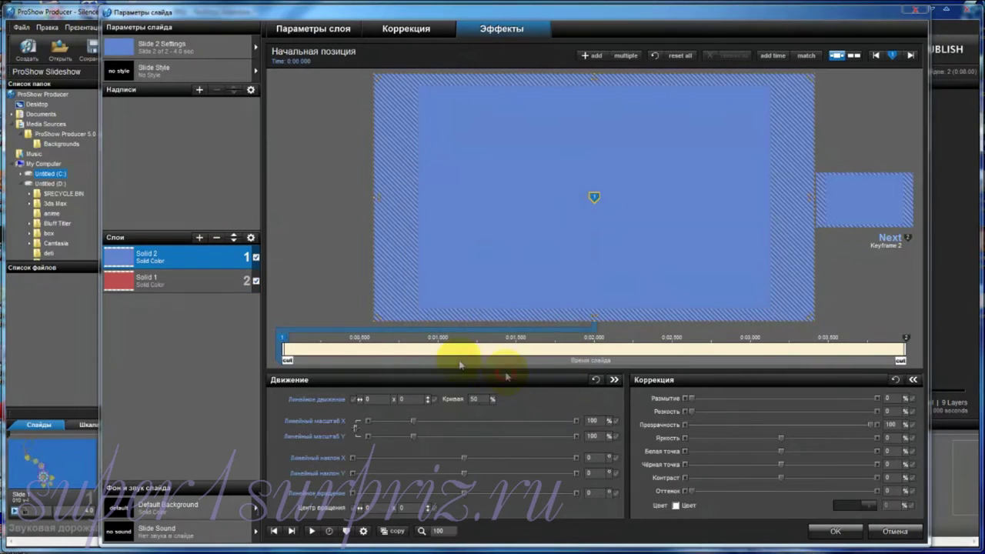
# Add the video 005_FloralFelt_QT.mov from the урок folder as a new layer and play the slide preview.
pyautogui.click(200, 239)
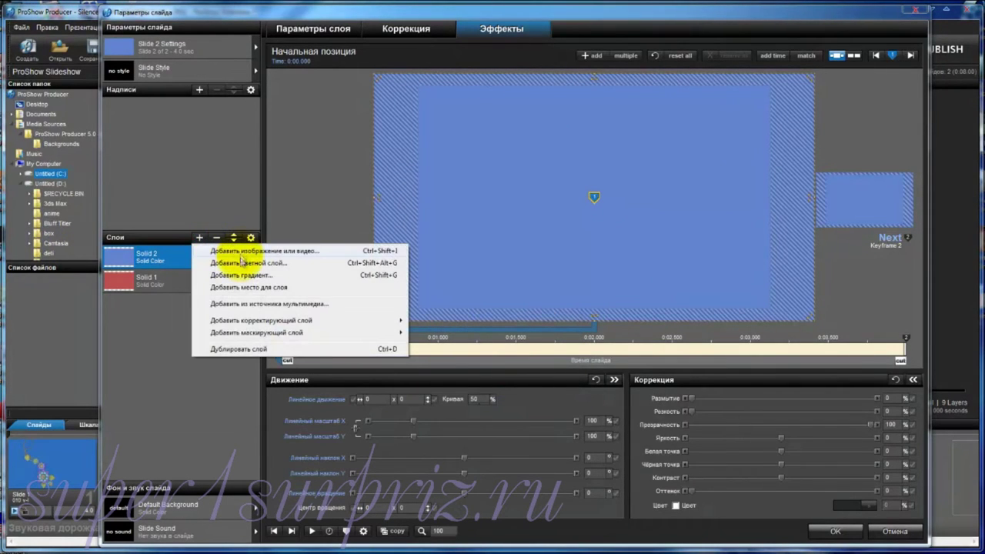
pyautogui.click(235, 251)
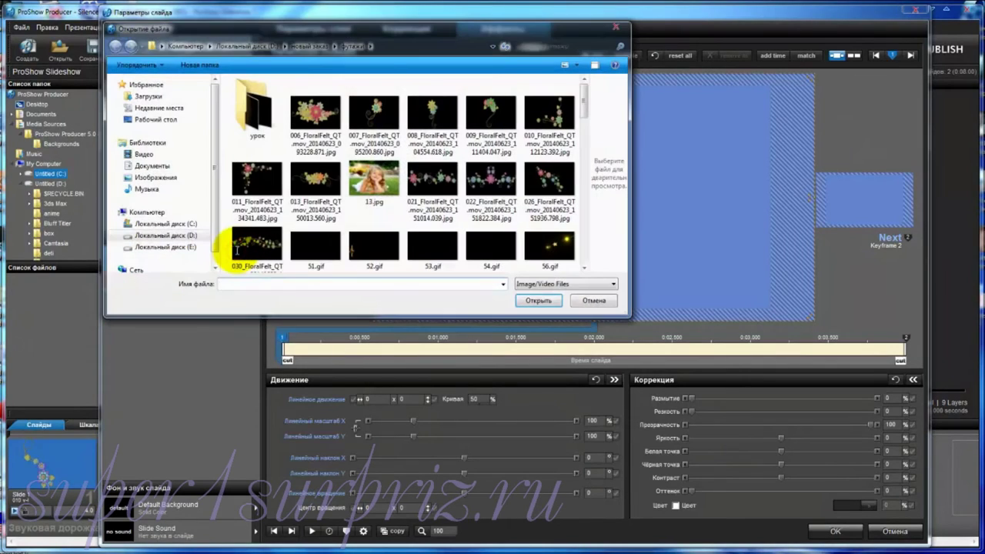
pyautogui.doubleClick(254, 108)
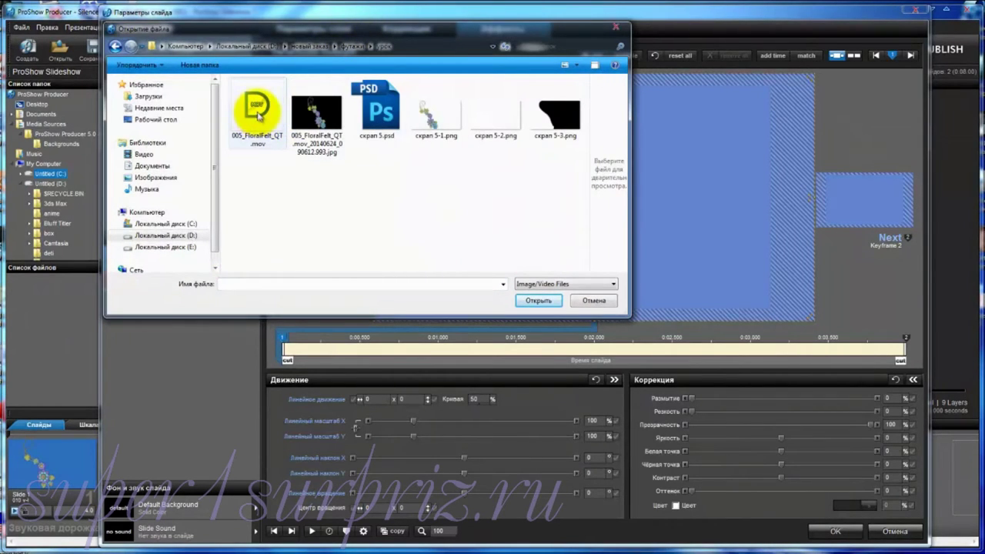
pyautogui.click(254, 109)
pyautogui.click(543, 301)
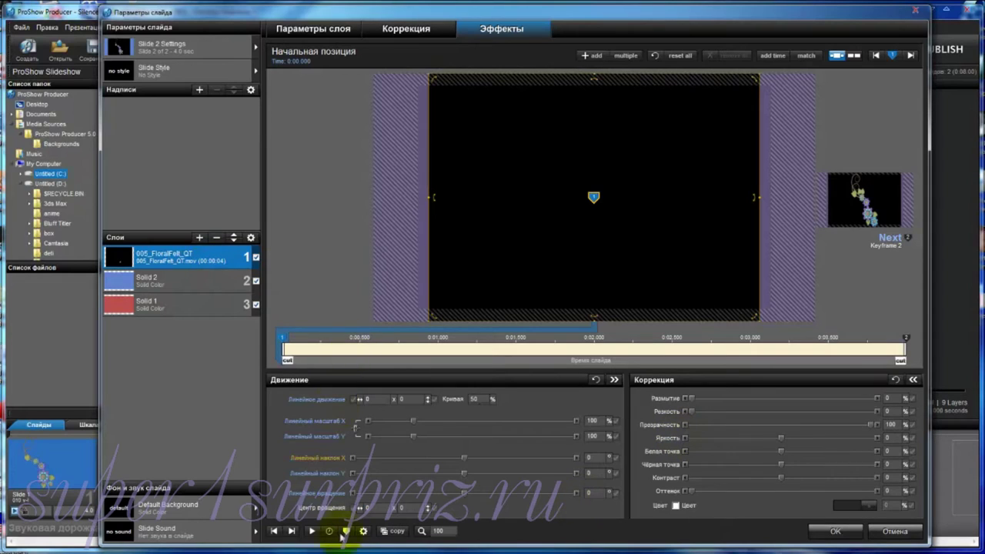
pyautogui.click(313, 532)
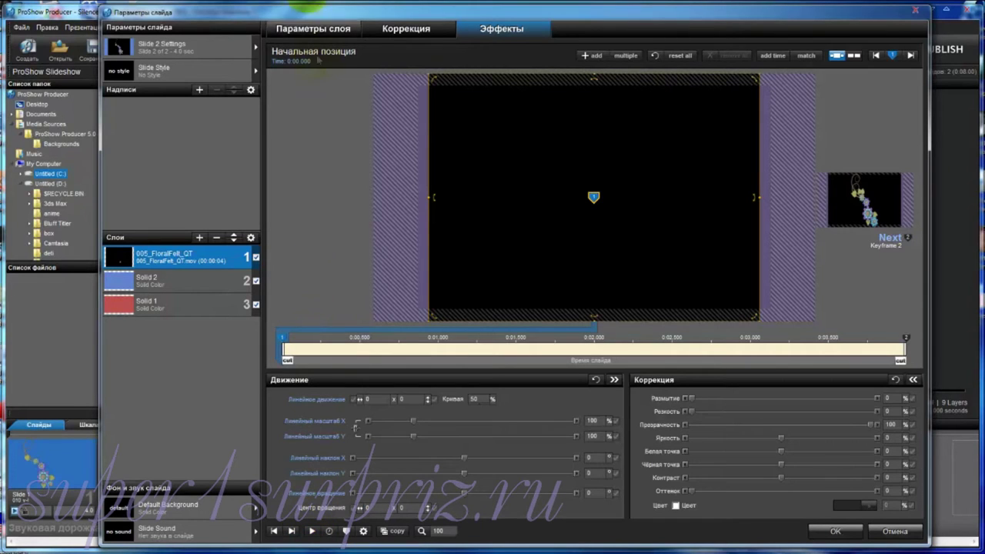
# Set the floral video layer's volume to 0% and its playback speed to 200%.
pyautogui.click(305, 32)
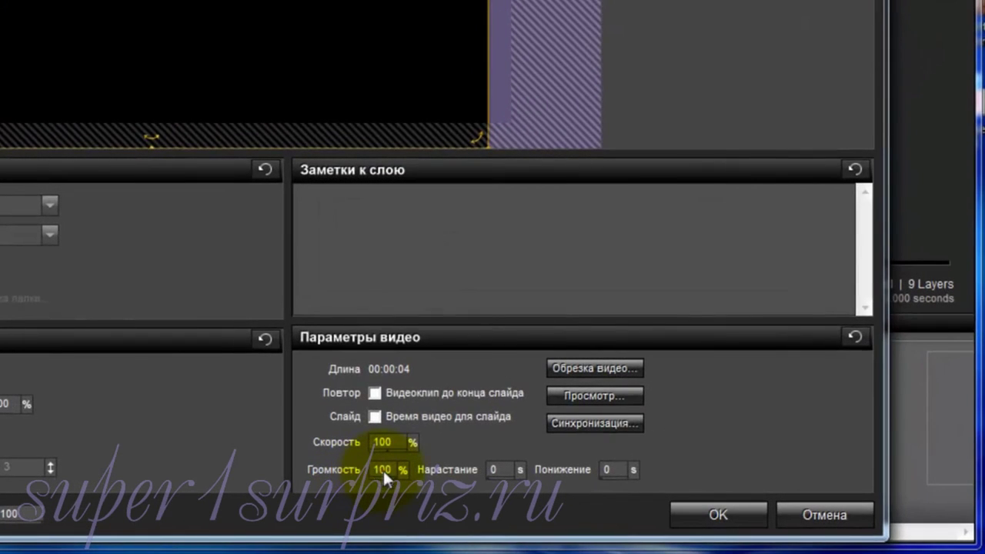
pyautogui.click(599, 499)
pyautogui.moveTo(481, 488); pyautogui.dragTo(283, 492)
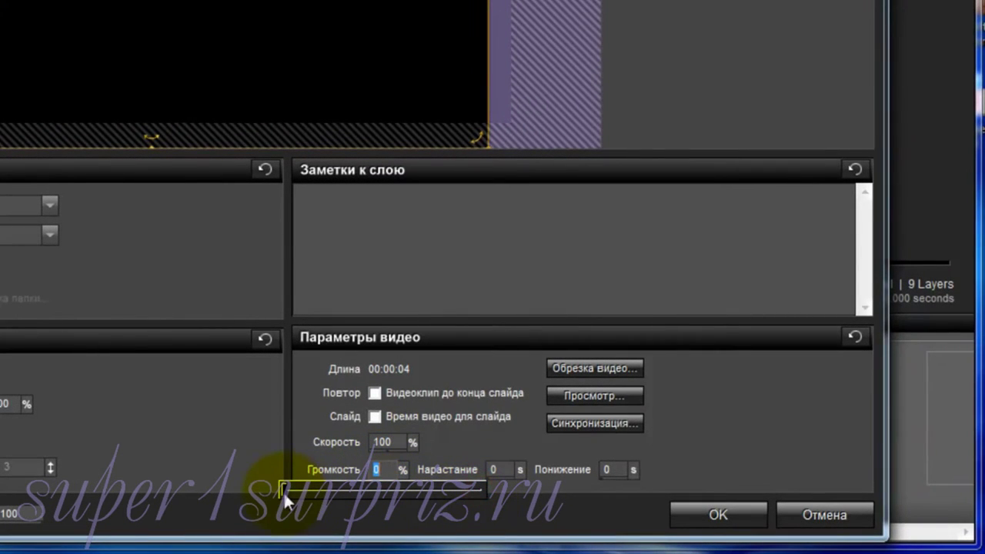
pyautogui.click(392, 441)
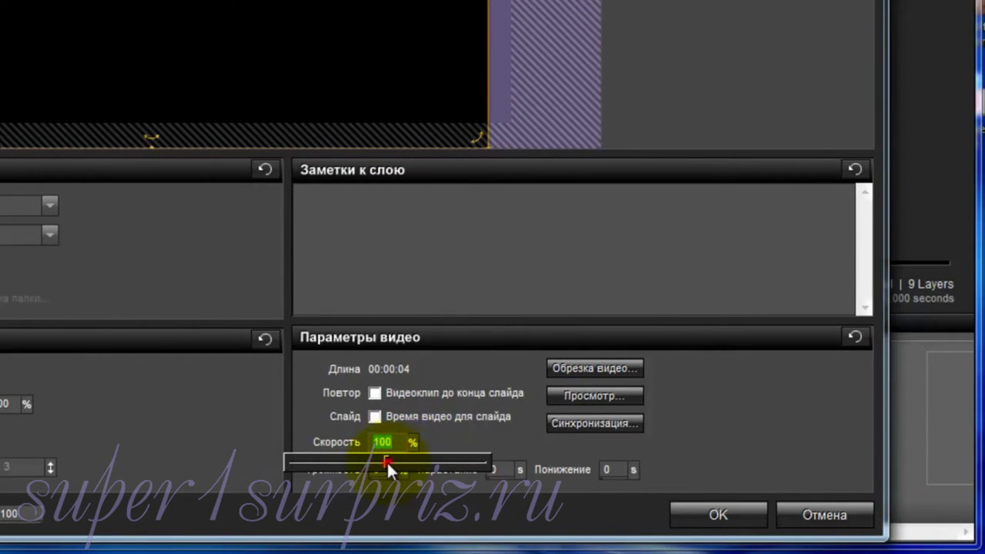
pyautogui.moveTo(386, 460); pyautogui.dragTo(499, 466)
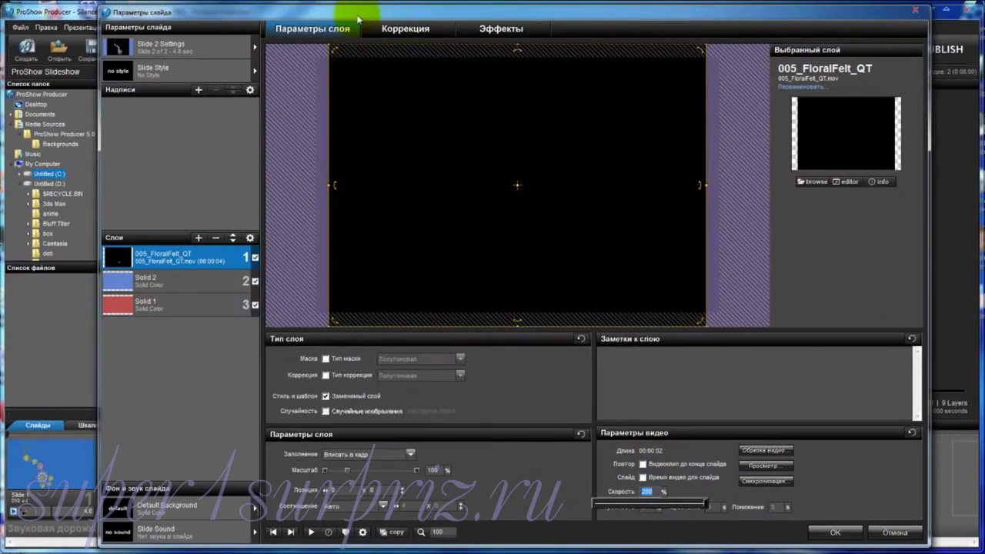
pyautogui.click(358, 18)
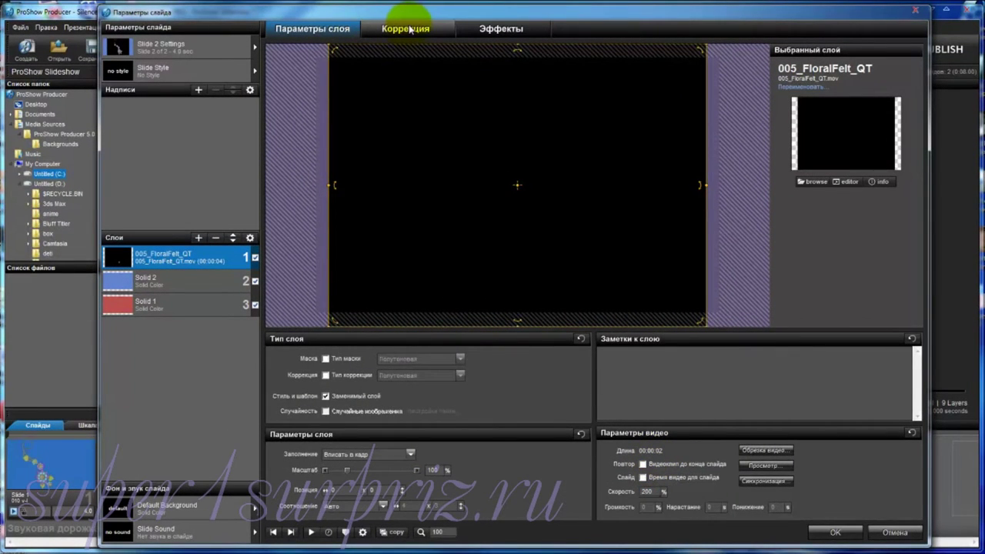
# Enable the transparent colour correction on the floral video layer with black as the key colour.
pyautogui.click(410, 28)
pyautogui.click(701, 455)
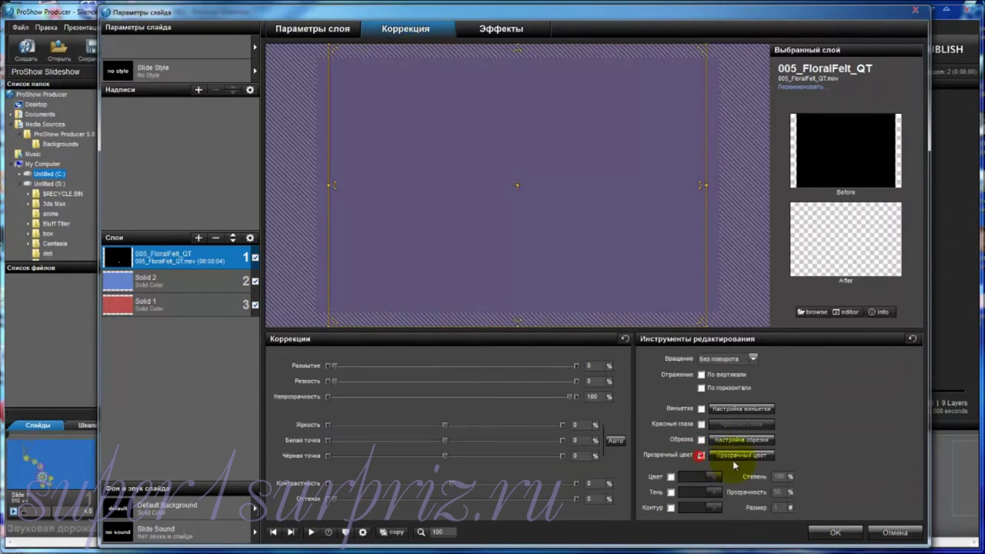
pyautogui.click(736, 457)
pyautogui.click(454, 354)
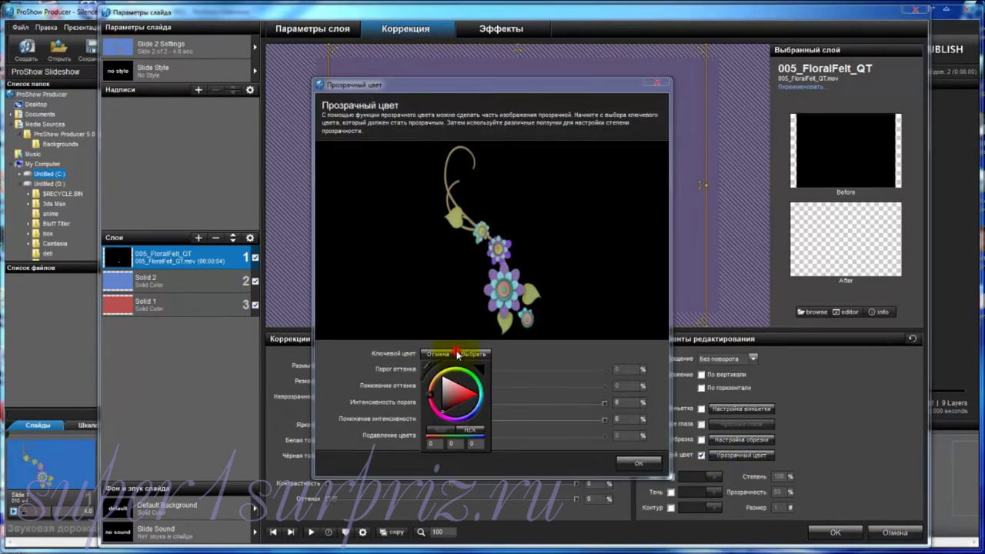
pyautogui.click(460, 250)
pyautogui.click(475, 355)
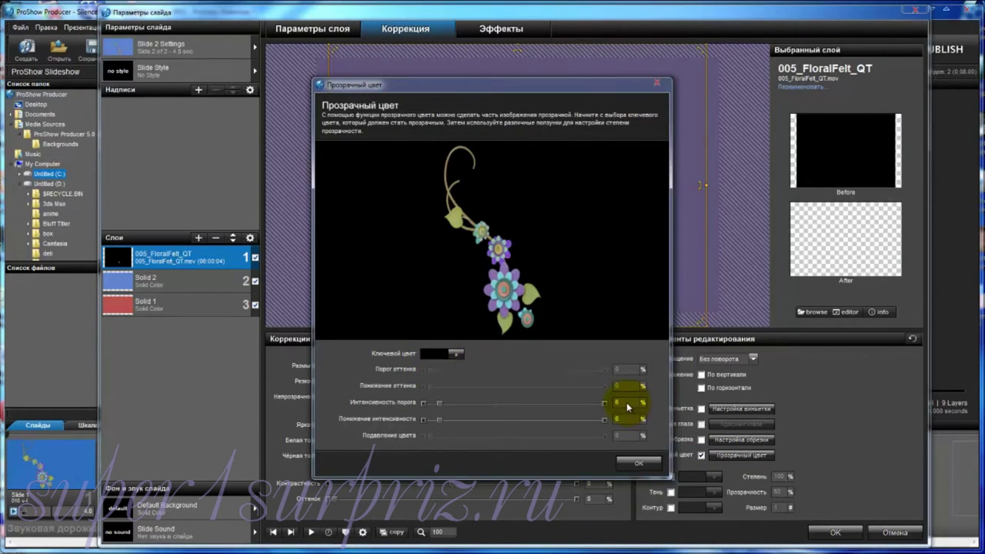
pyautogui.click(636, 463)
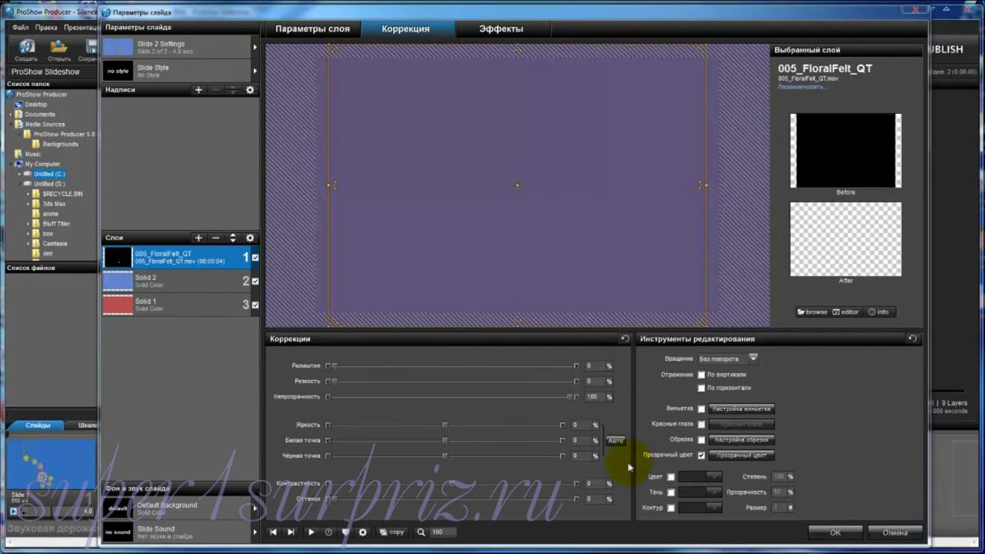
# Play the slide in the effects preview to check the keyed floral animation, and stop it.
pyautogui.click(509, 32)
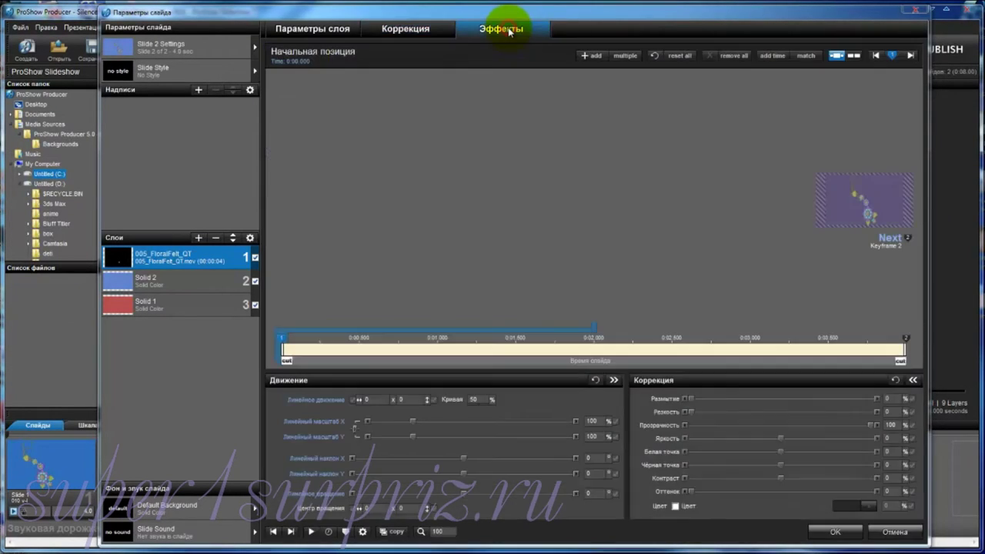
pyautogui.click(312, 532)
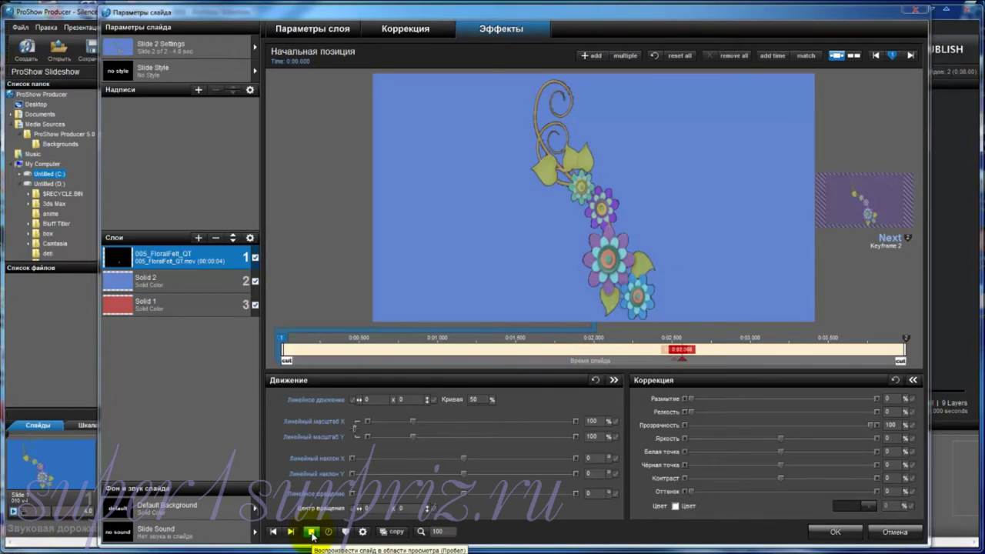
pyautogui.click(313, 533)
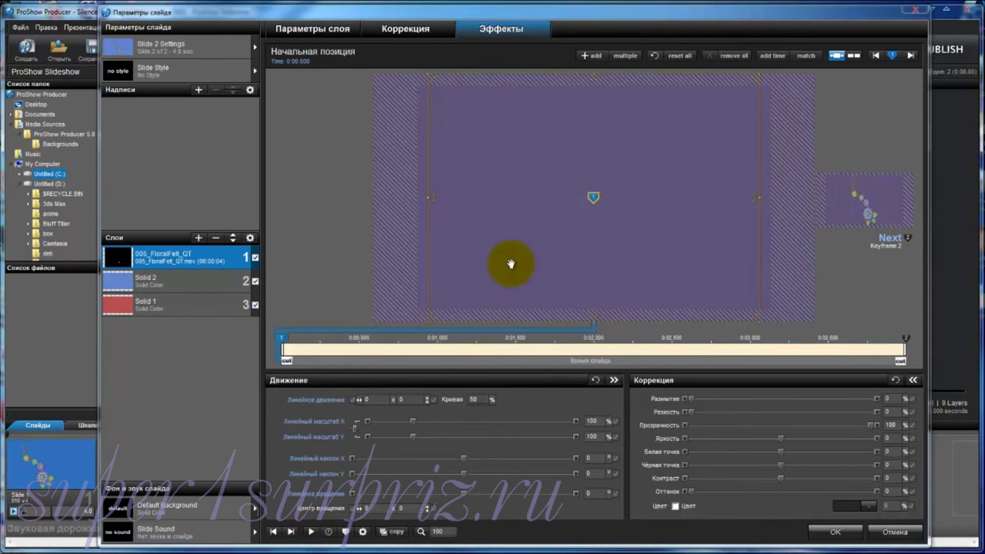
# Move the floral video layer's end keyframe to 2.000 seconds on the timeline.
pyautogui.click(204, 265)
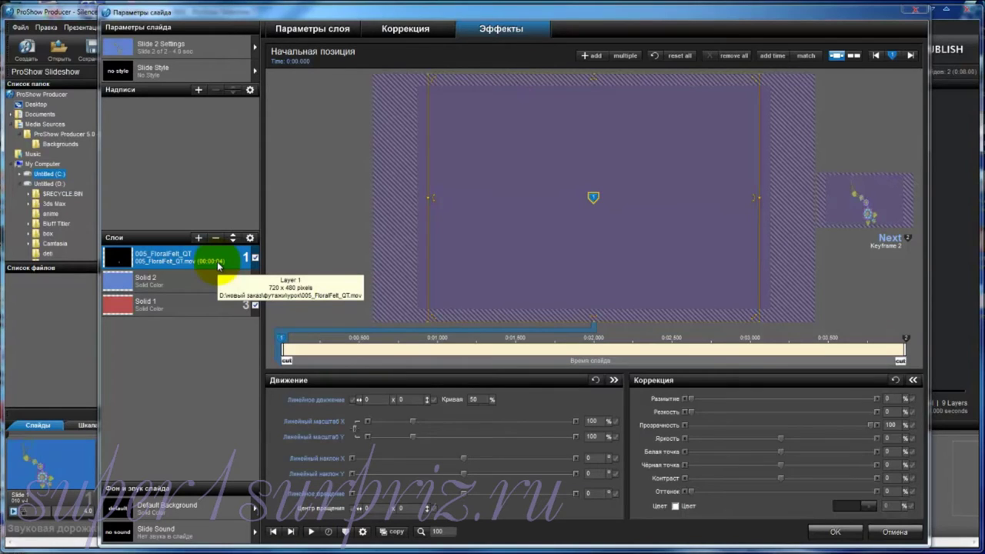
pyautogui.click(900, 339)
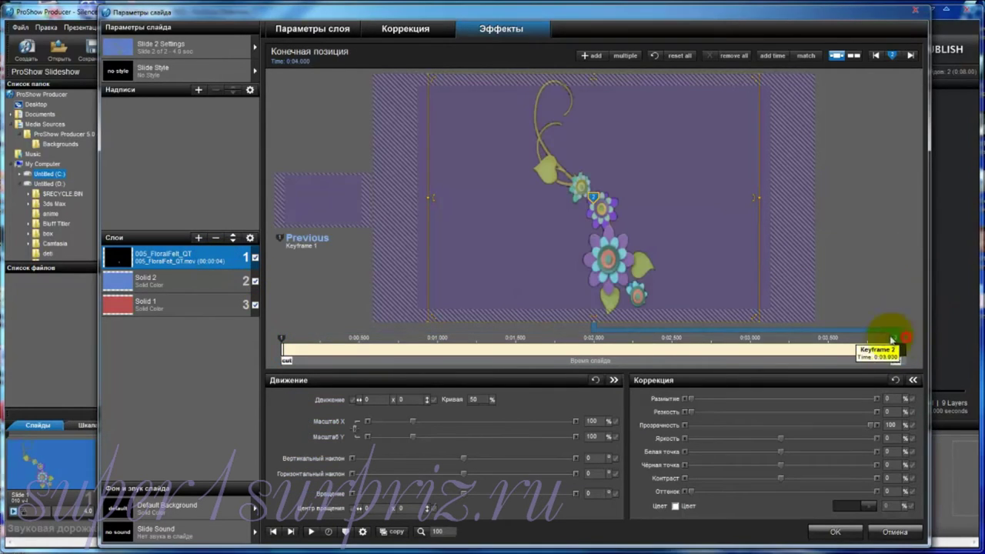
pyautogui.moveTo(893, 340); pyautogui.dragTo(595, 341)
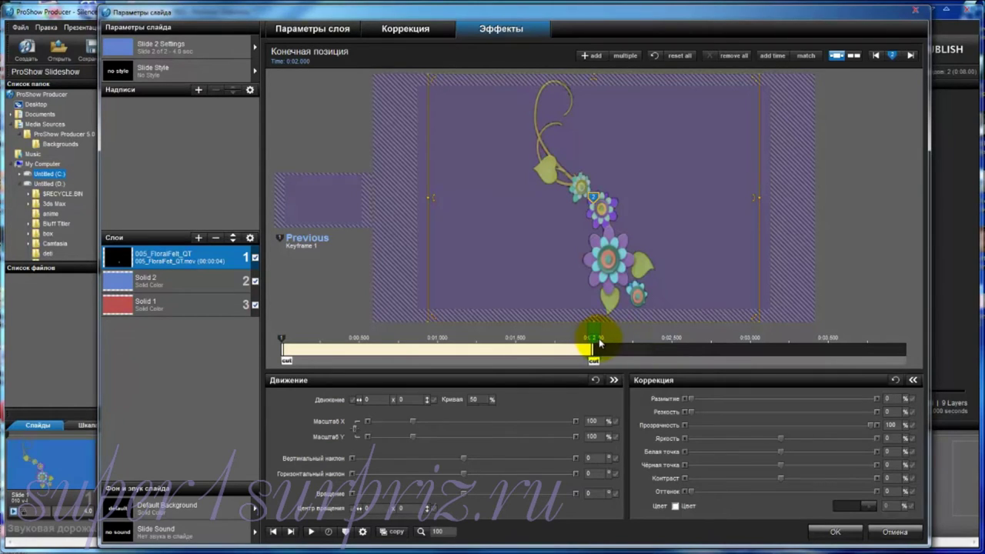
# Make the red Solid 1 layer the transition layer for the destination slide.
pyautogui.click(180, 306)
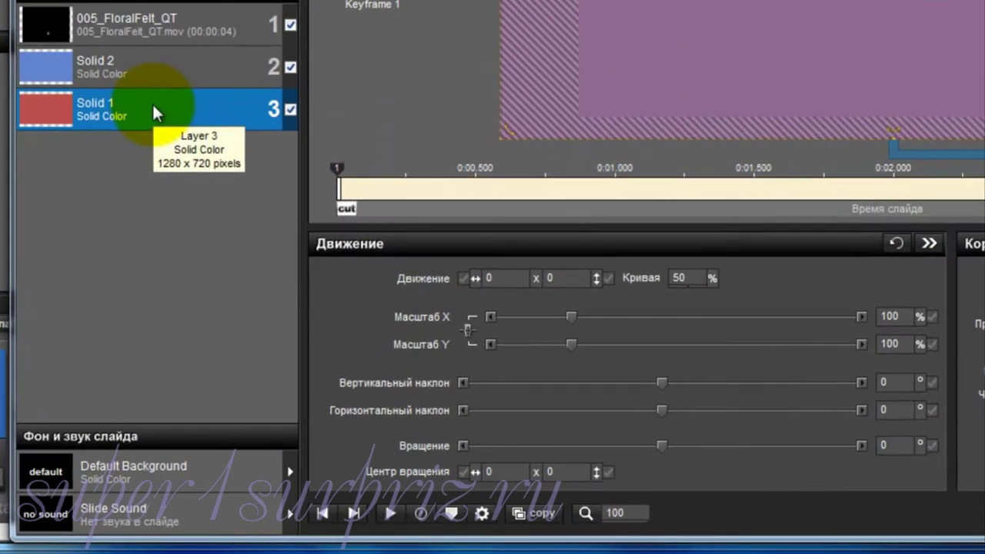
pyautogui.rightClick(153, 108)
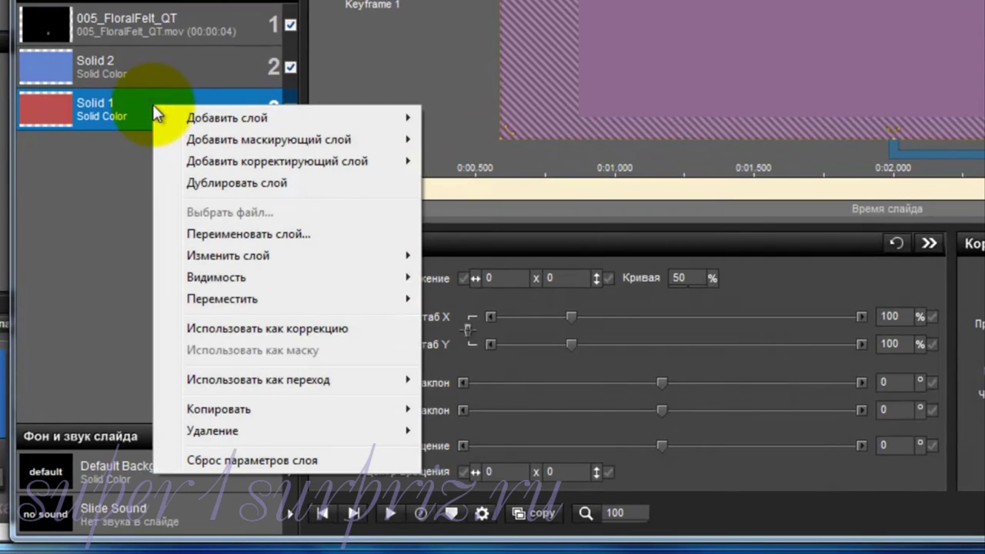
pyautogui.moveTo(302, 381)
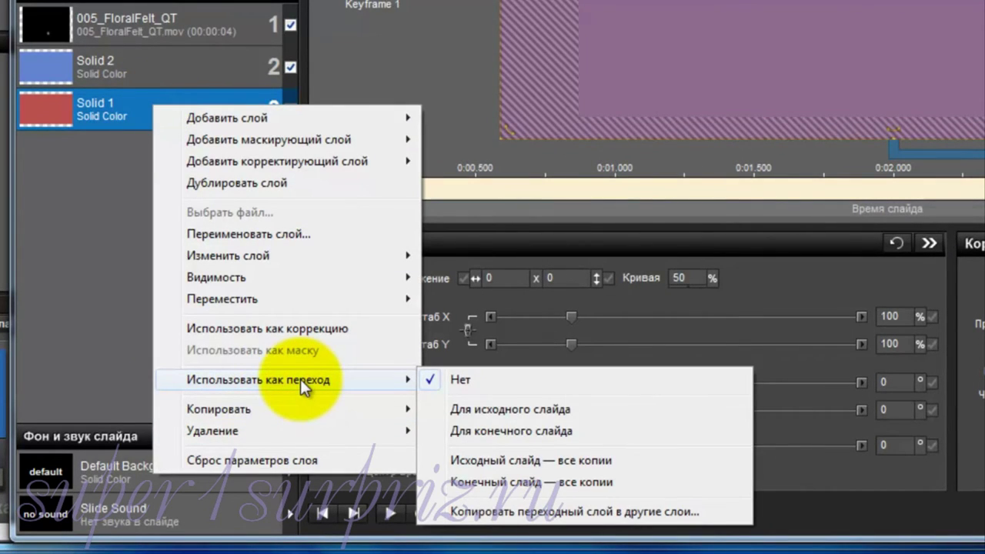
pyautogui.click(471, 431)
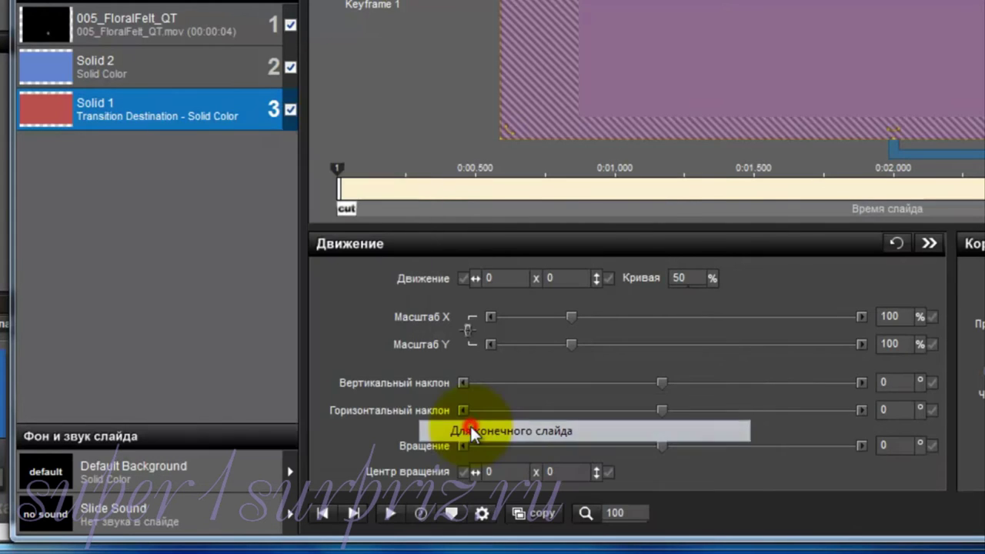
# Make the blue Solid 2 layer the transition layer for the source slide.
pyautogui.click(134, 73)
pyautogui.rightClick(135, 74)
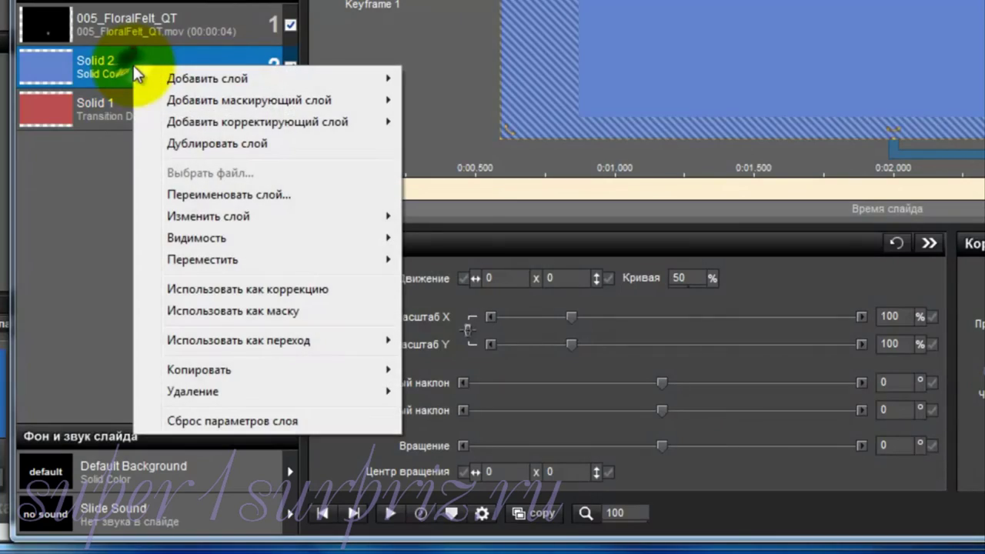
pyautogui.moveTo(245, 348)
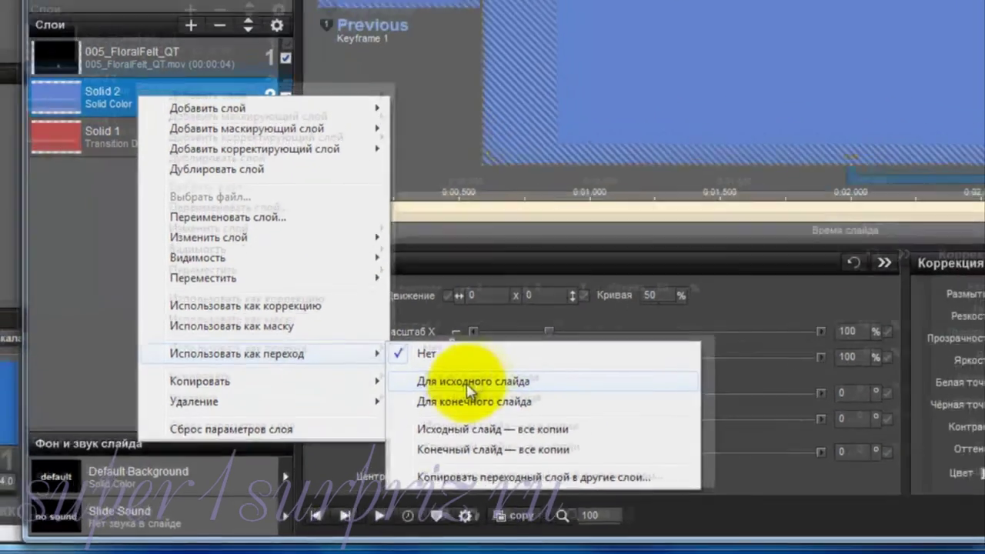
pyautogui.click(539, 370)
# Move the Solid 2 layer's end keyframe to 2.010 seconds on the timeline.
pyautogui.click(163, 303)
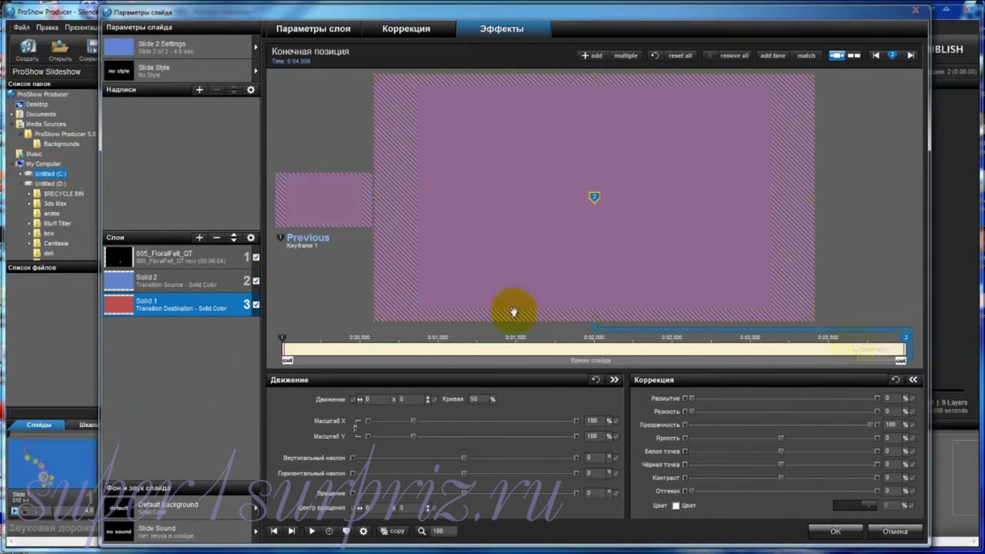
pyautogui.click(190, 281)
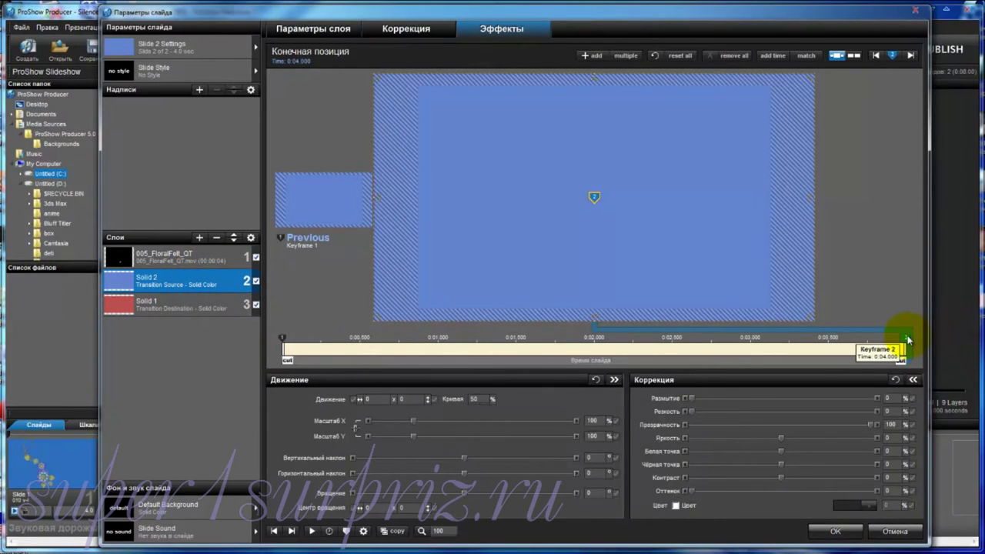
pyautogui.moveTo(909, 339); pyautogui.dragTo(598, 344)
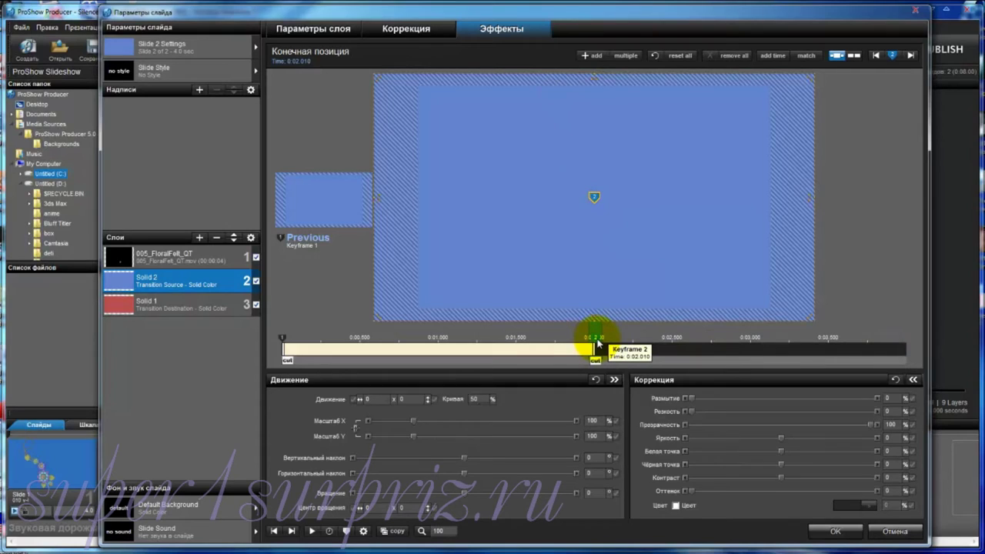
# Duplicate the Solid 2 layer twice to get three copies above the Solid 1 layer.
pyautogui.rightClick(154, 282)
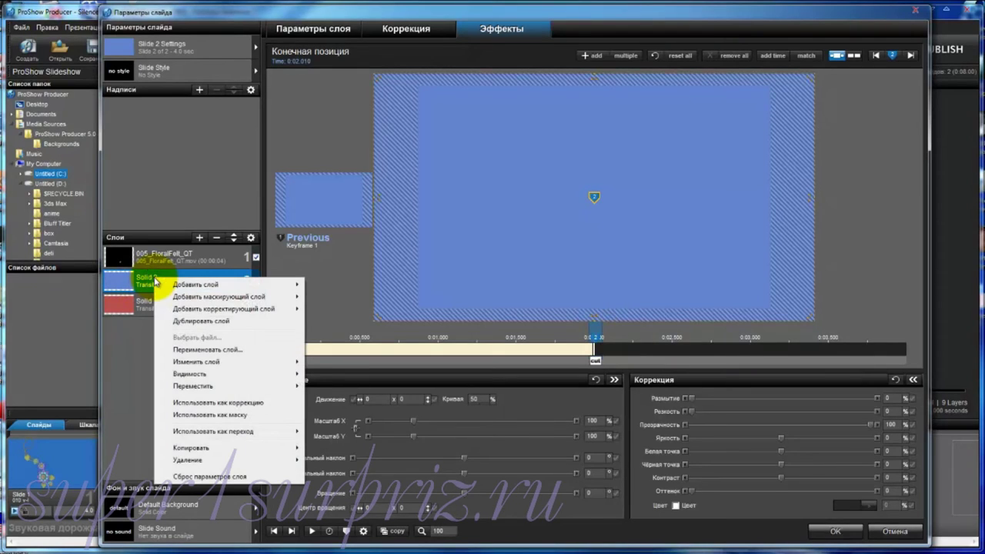
pyautogui.click(199, 326)
pyautogui.click(191, 281)
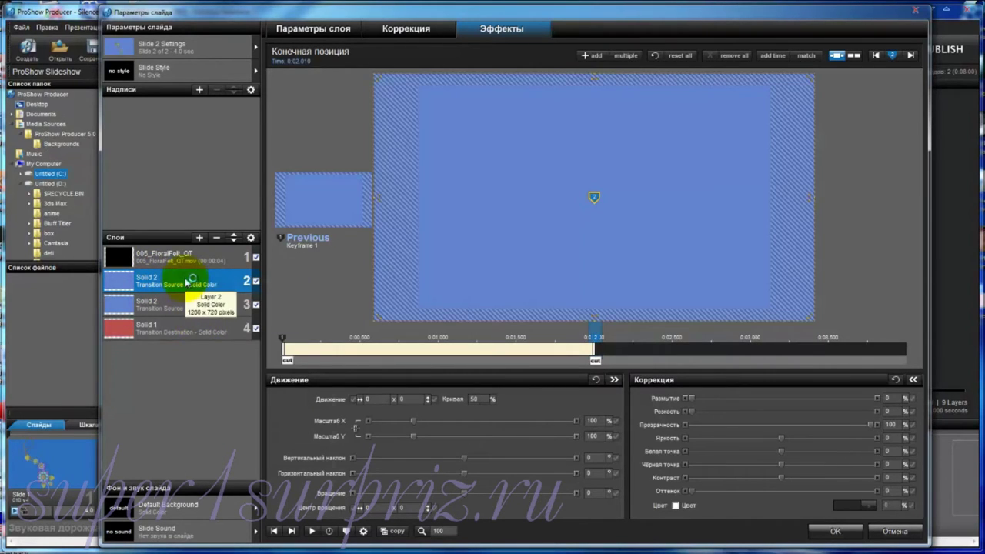
pyautogui.rightClick(191, 280)
pyautogui.click(200, 326)
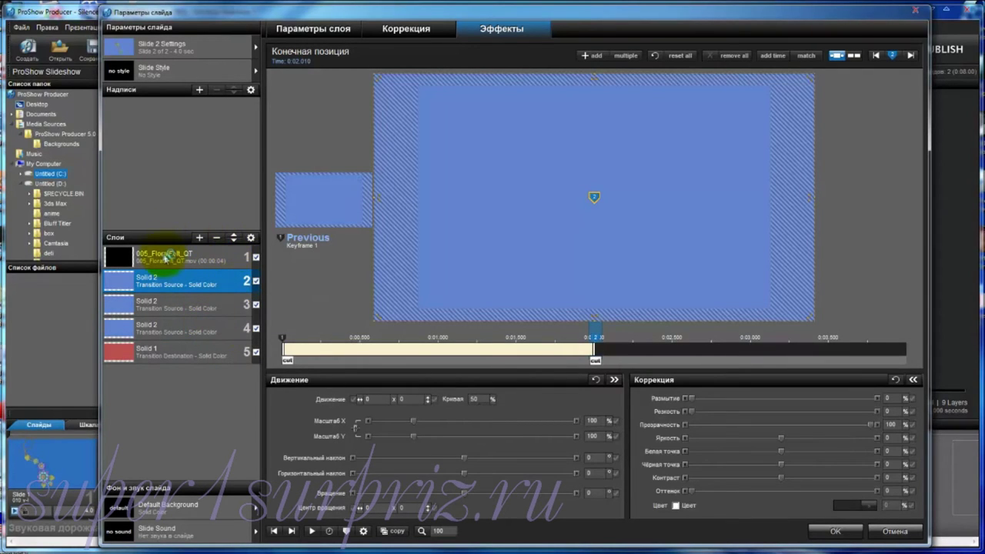
# Move the floral video layer down to third place, beneath two of the Solid 2 copies.
pyautogui.click(234, 240)
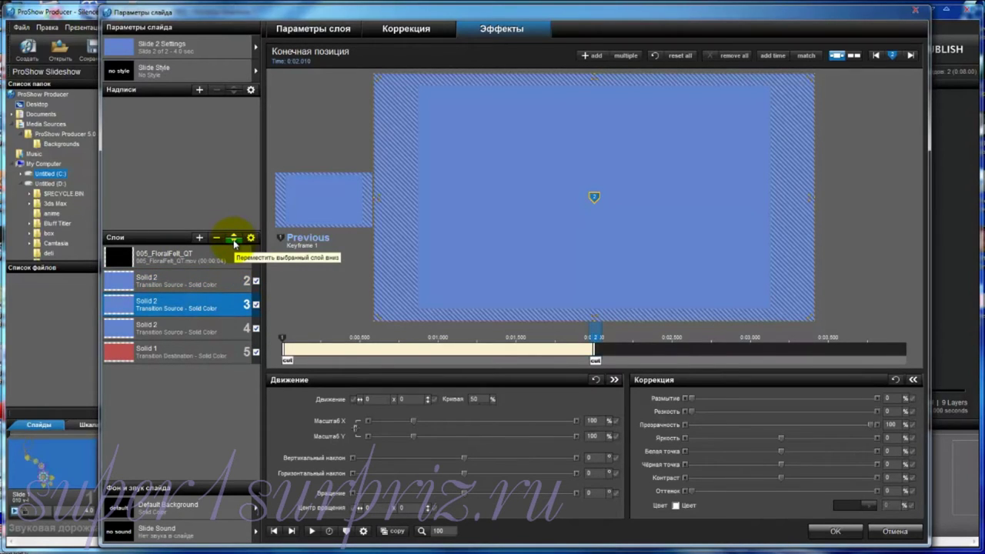
pyautogui.click(165, 254)
pyautogui.click(234, 241)
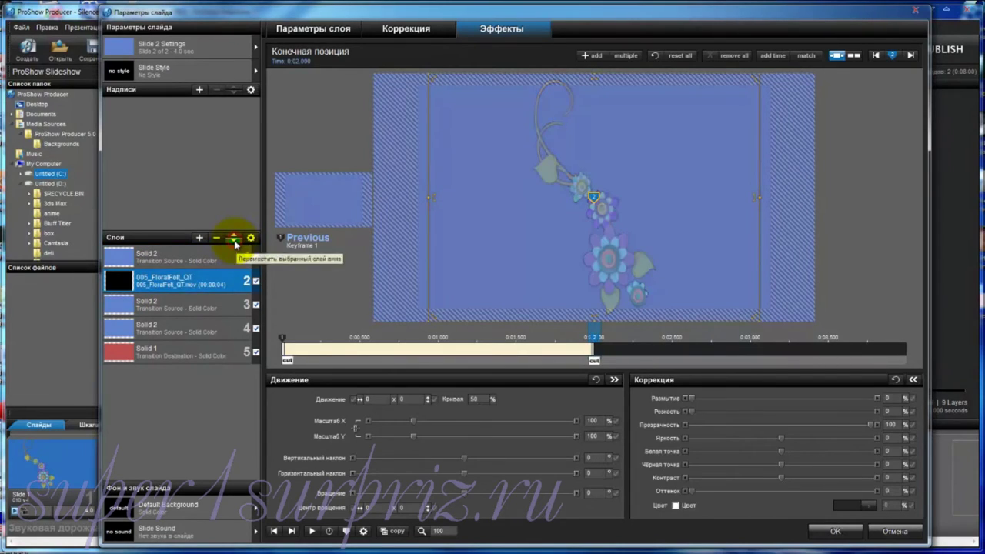
pyautogui.click(234, 241)
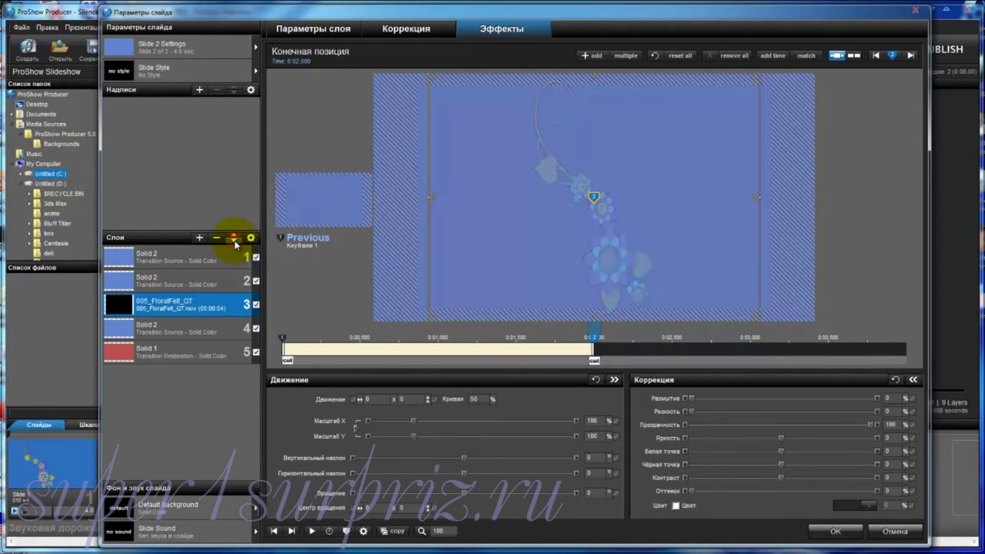
# Add the image скрап 5-2.png as a layer directly above the second Solid 2 copy.
pyautogui.click(196, 284)
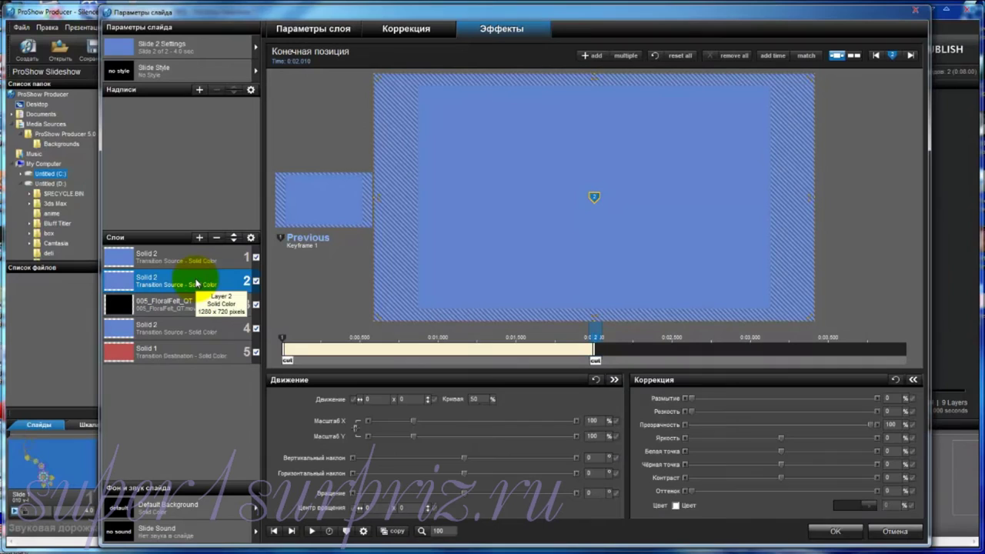
pyautogui.click(200, 238)
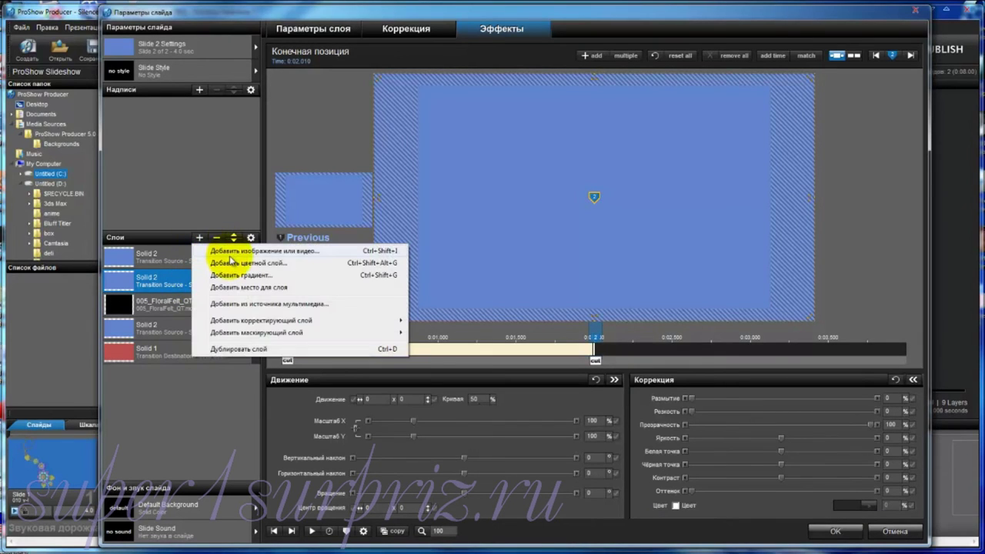
pyautogui.click(229, 253)
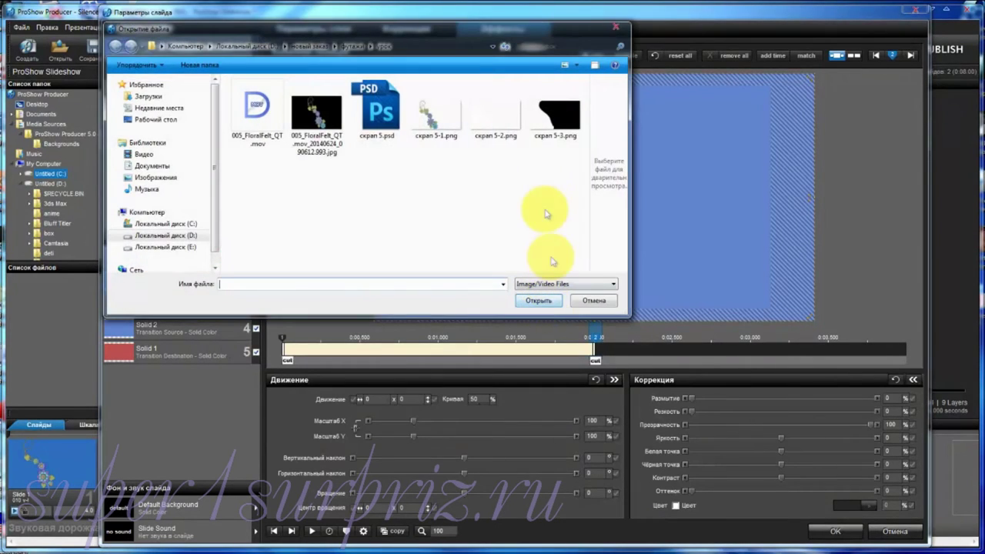
pyautogui.click(508, 119)
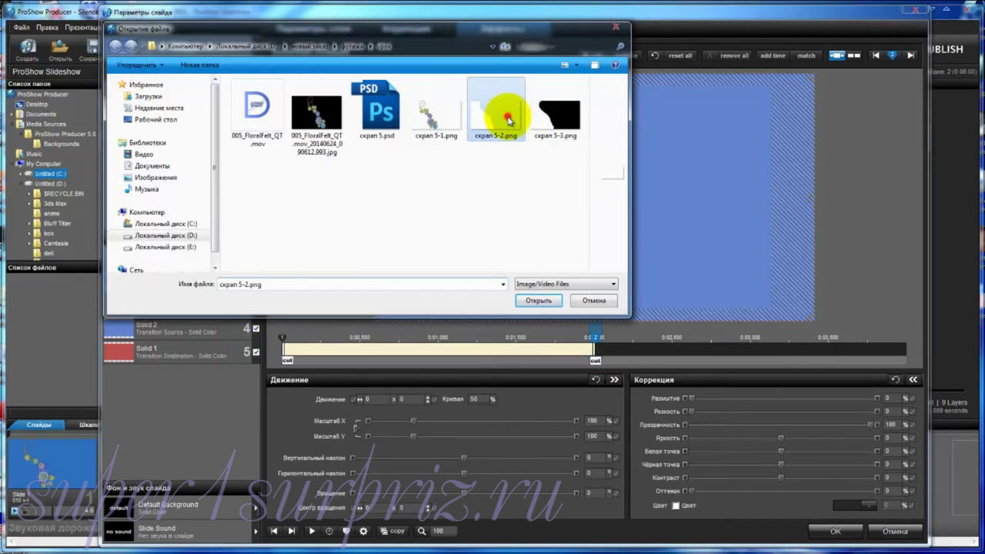
pyautogui.click(532, 301)
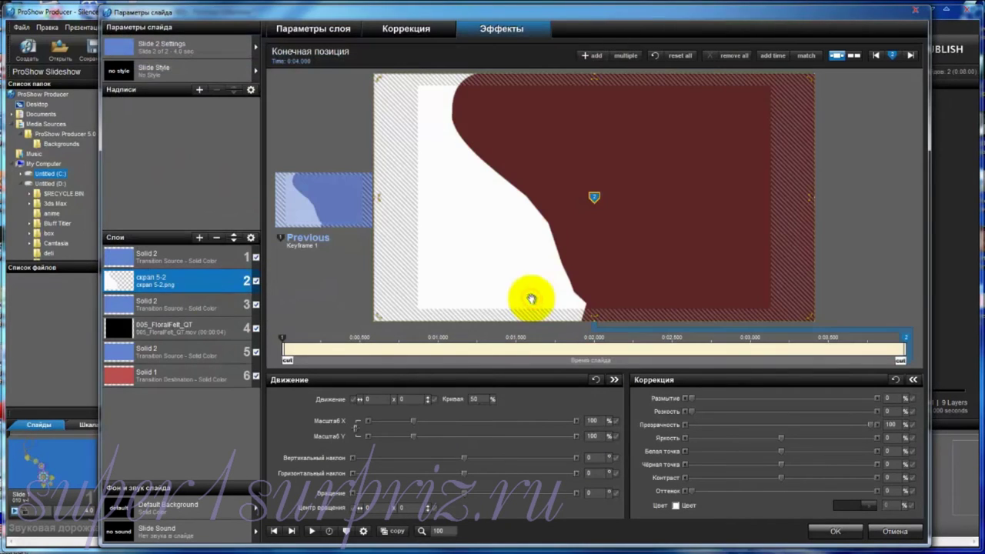
# Add the image скрап 5-3.png as a layer above the topmost Solid 2 copy.
pyautogui.click(190, 261)
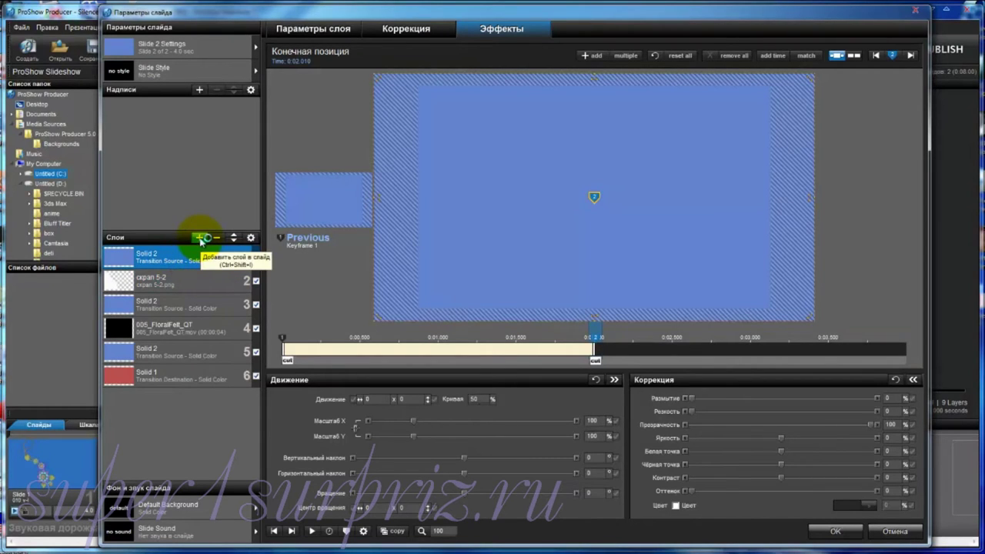
pyautogui.click(200, 238)
pyautogui.click(243, 252)
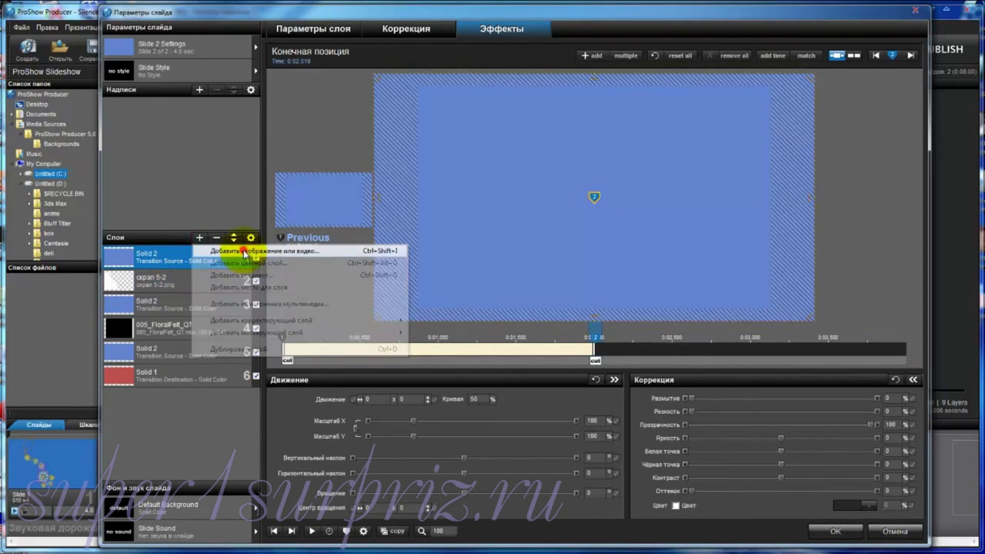
pyautogui.click(556, 112)
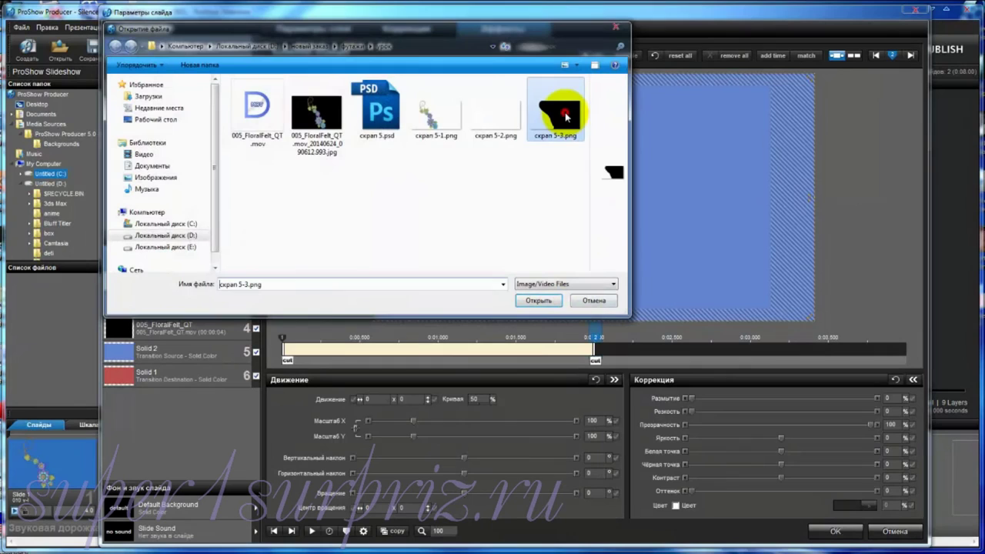
pyautogui.click(532, 301)
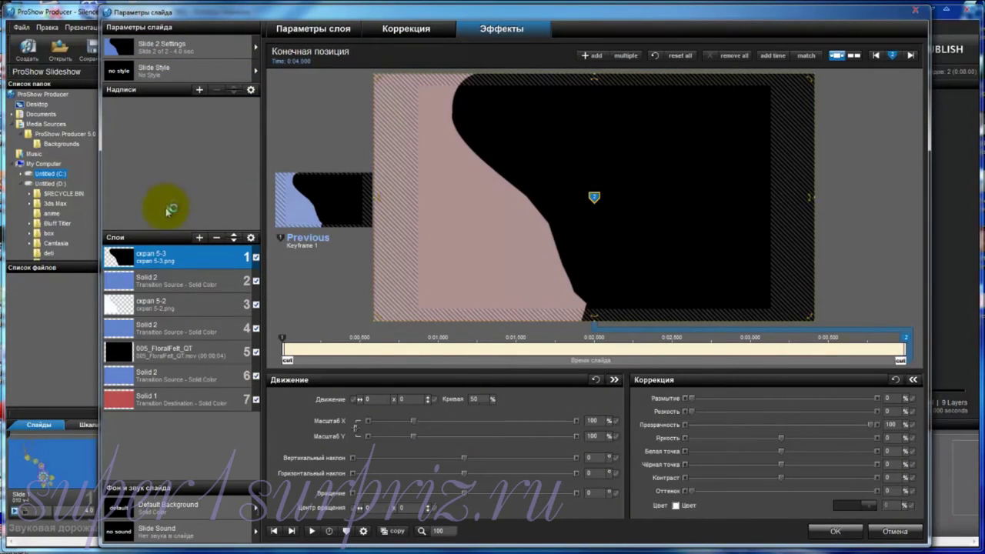
# Add the branch image скрап 5-1.png twice as layers on top of the layer stack.
pyautogui.click(200, 238)
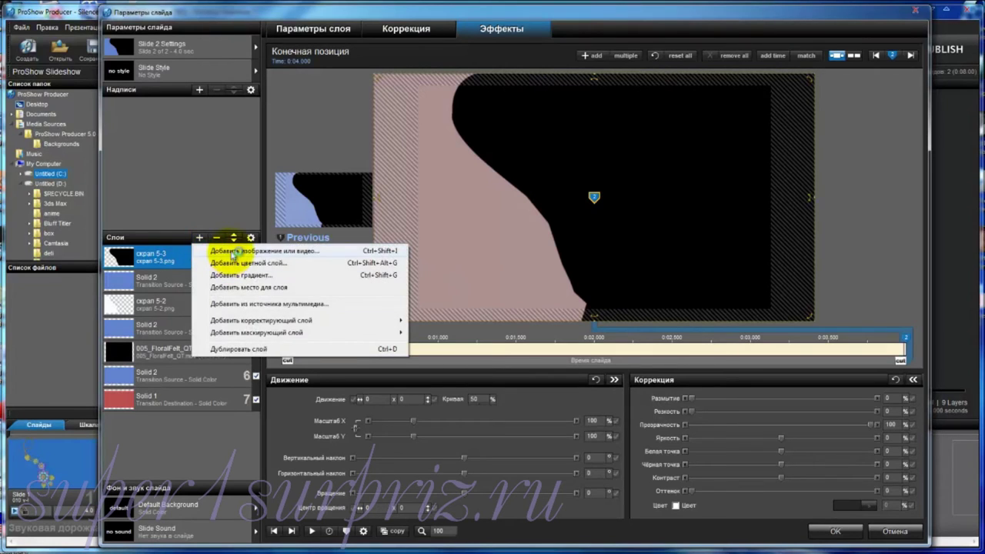
pyautogui.click(234, 252)
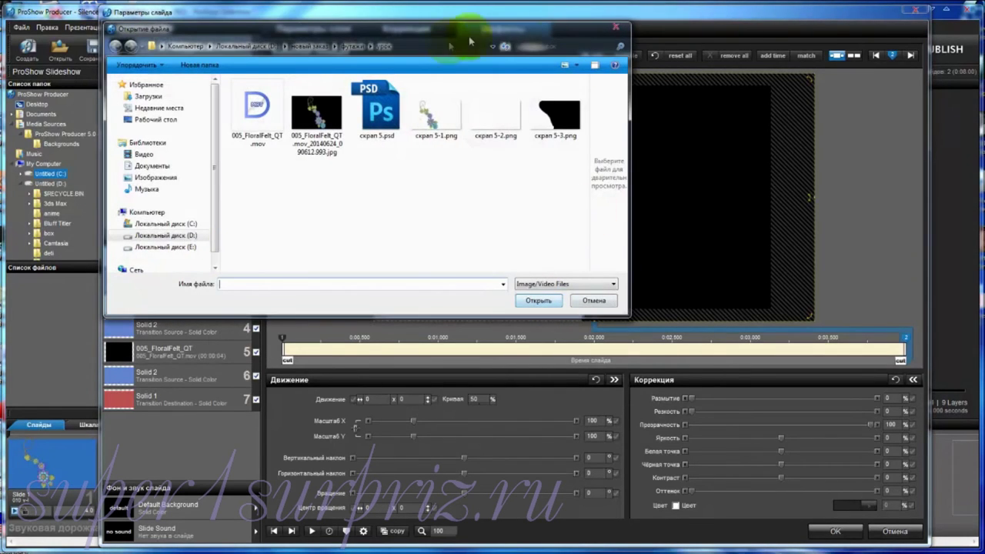
pyautogui.click(435, 111)
pyautogui.click(530, 301)
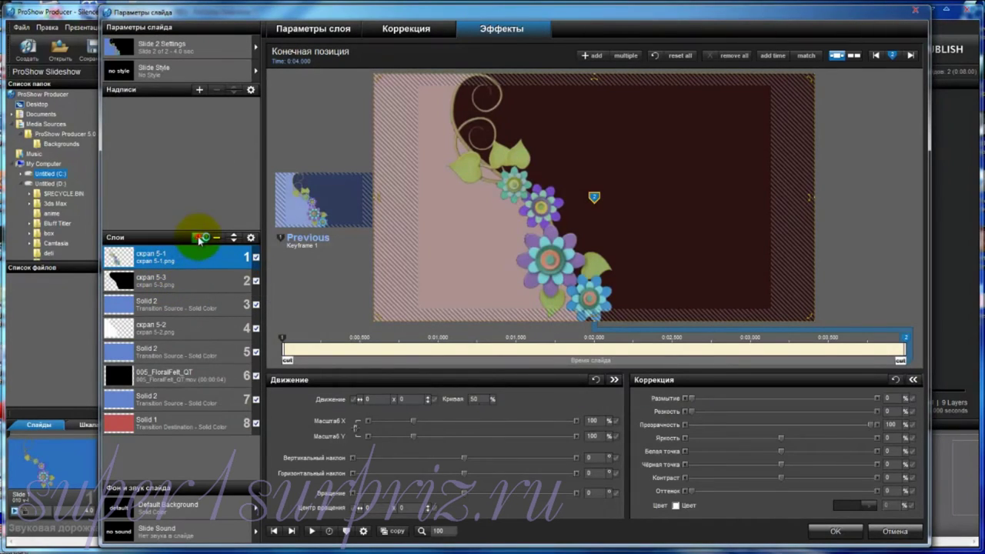
pyautogui.click(200, 238)
pyautogui.click(220, 251)
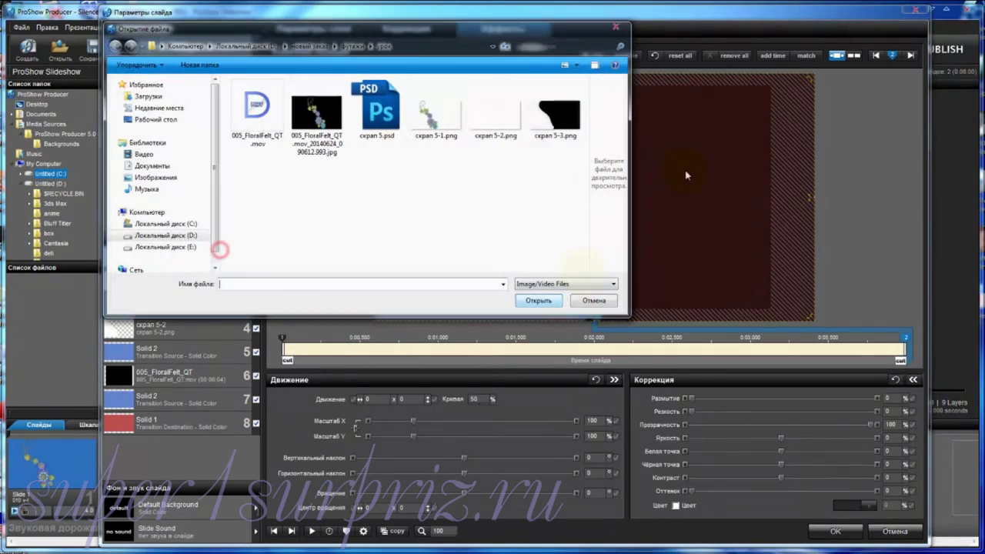
pyautogui.click(435, 115)
pyautogui.click(523, 300)
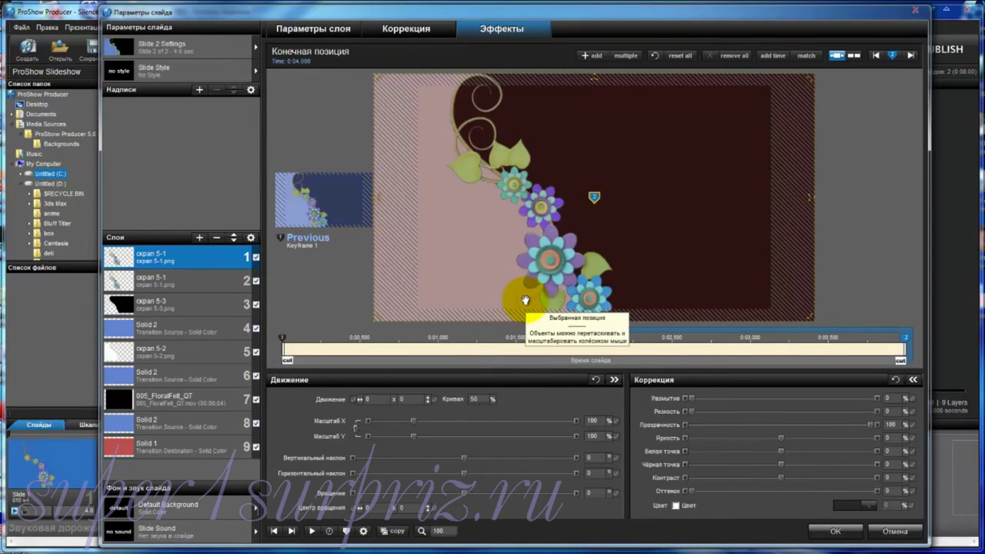
pyautogui.moveTo(525, 300); pyautogui.dragTo(522, 290)
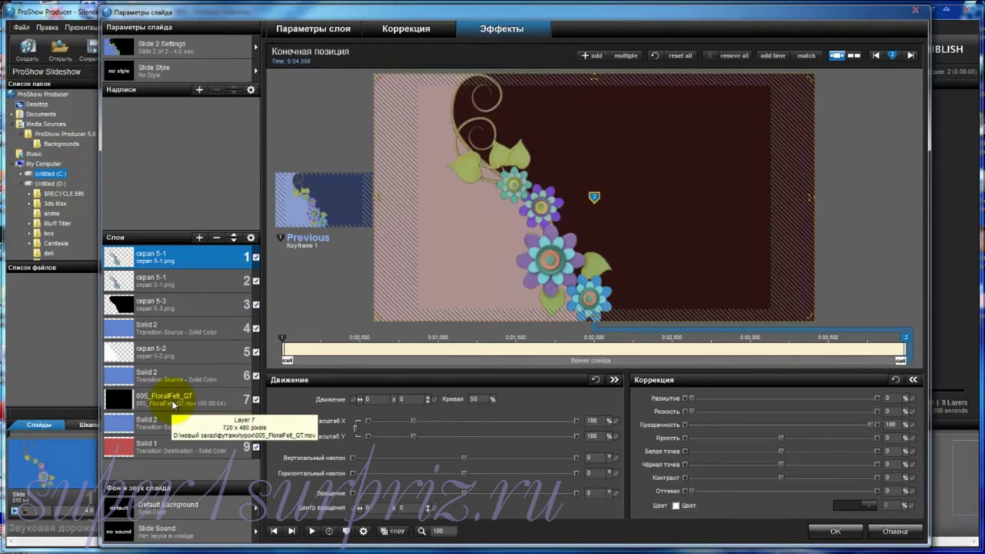
# Move the start keyframes of the two скрап 5-1 layers to 2.000 seconds for the upper and 1.990 seconds for the lower.
pyautogui.click(283, 342)
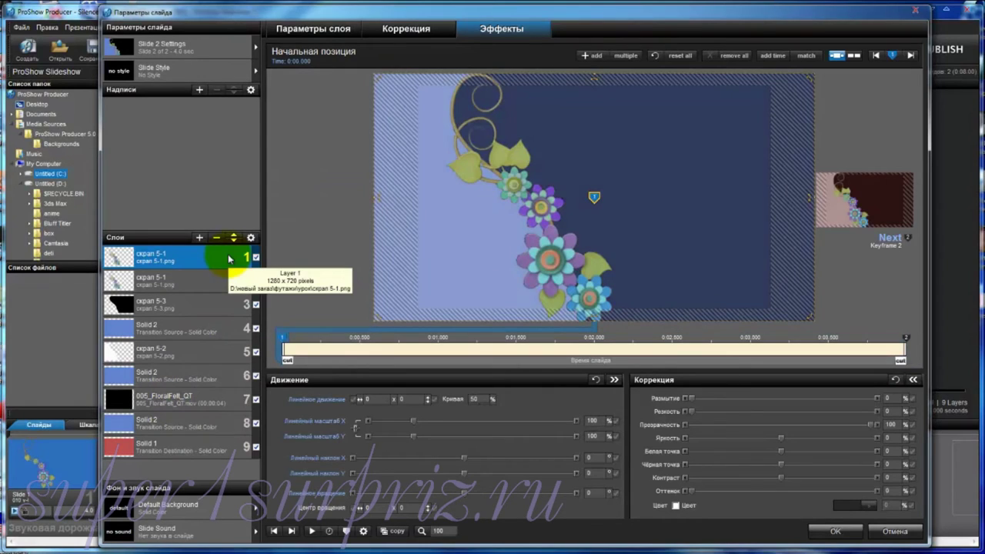
pyautogui.moveTo(284, 346); pyautogui.dragTo(596, 342)
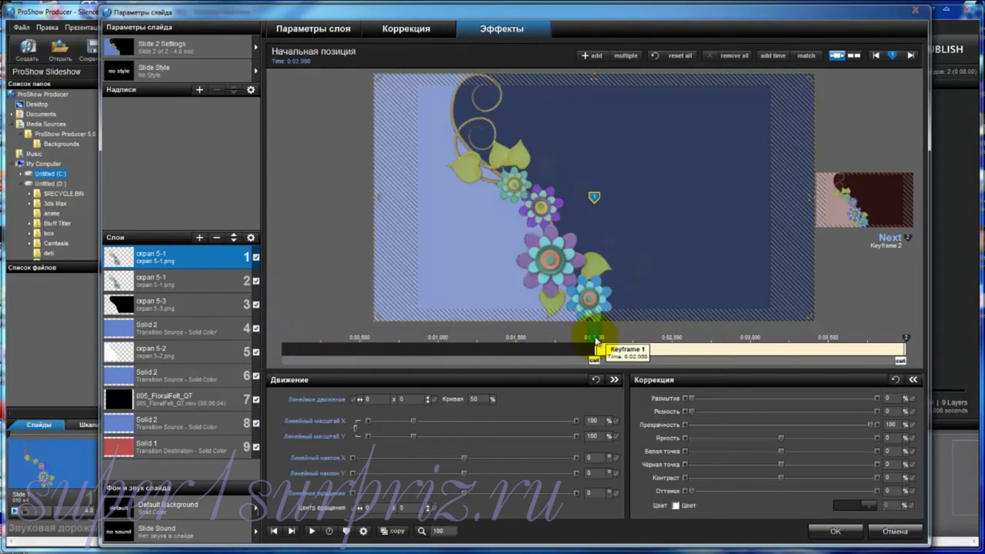
pyautogui.click(195, 281)
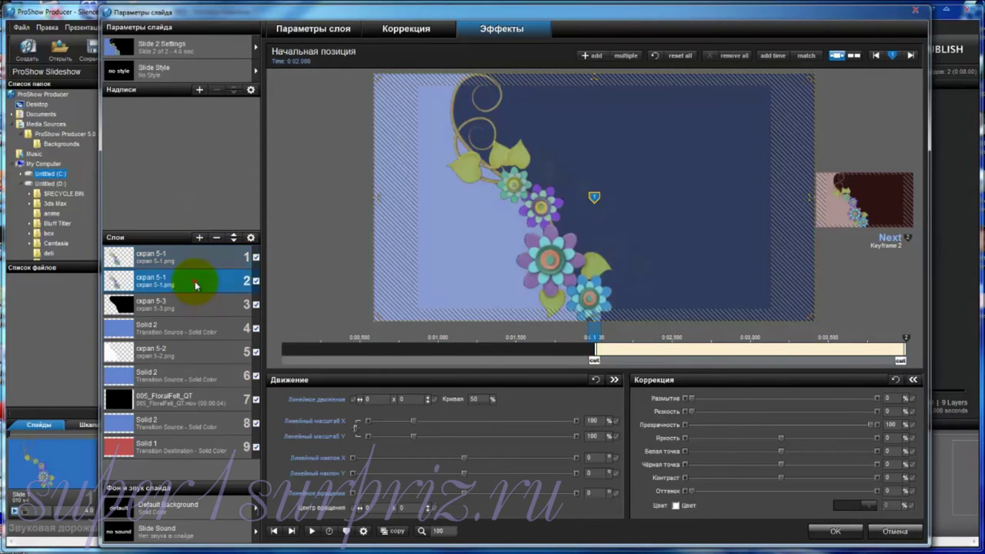
pyautogui.moveTo(285, 346); pyautogui.dragTo(595, 344)
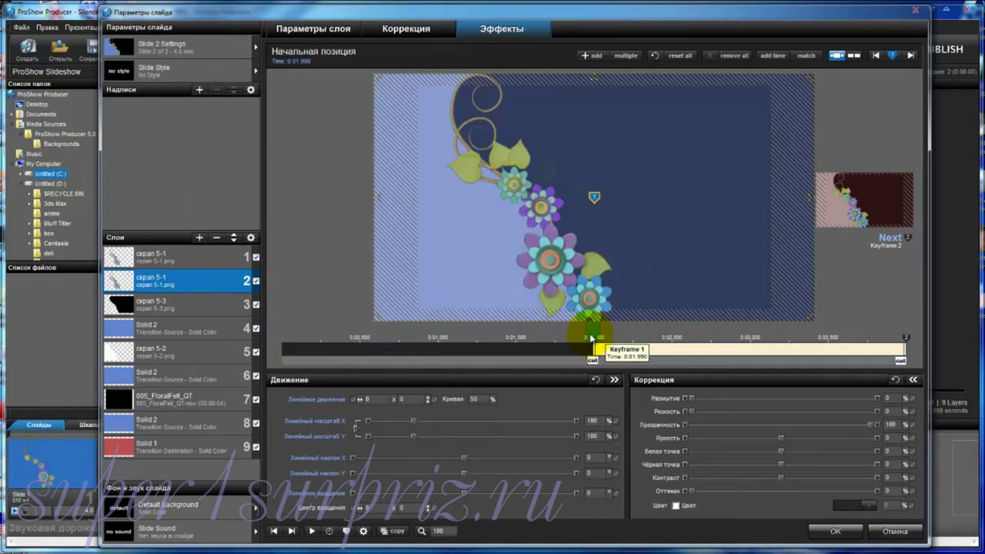
pyautogui.moveTo(593, 338); pyautogui.dragTo(591, 337)
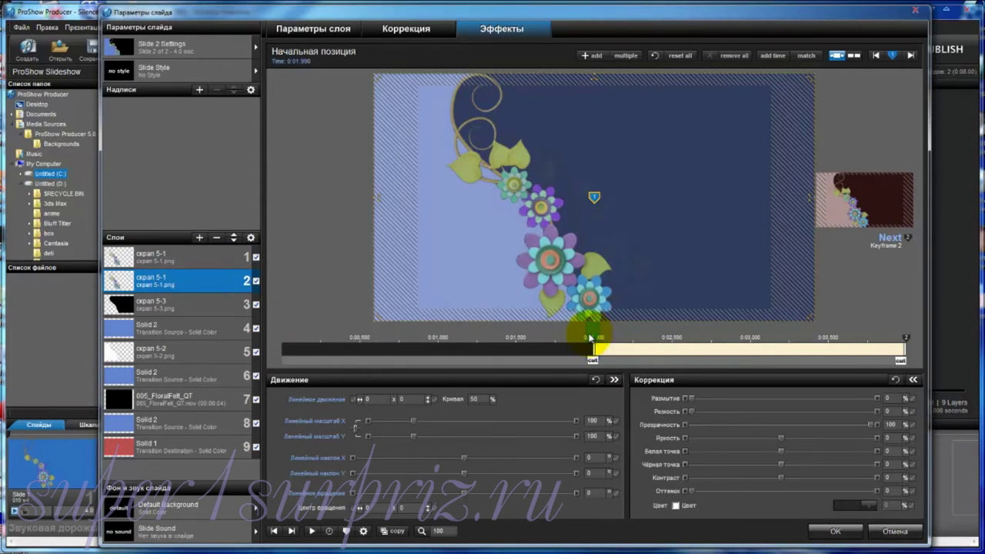
# Shift the top скрап 5-1 layer rightward at its end keyframe to a motion position of 83.37 × 0.
pyautogui.click(218, 257)
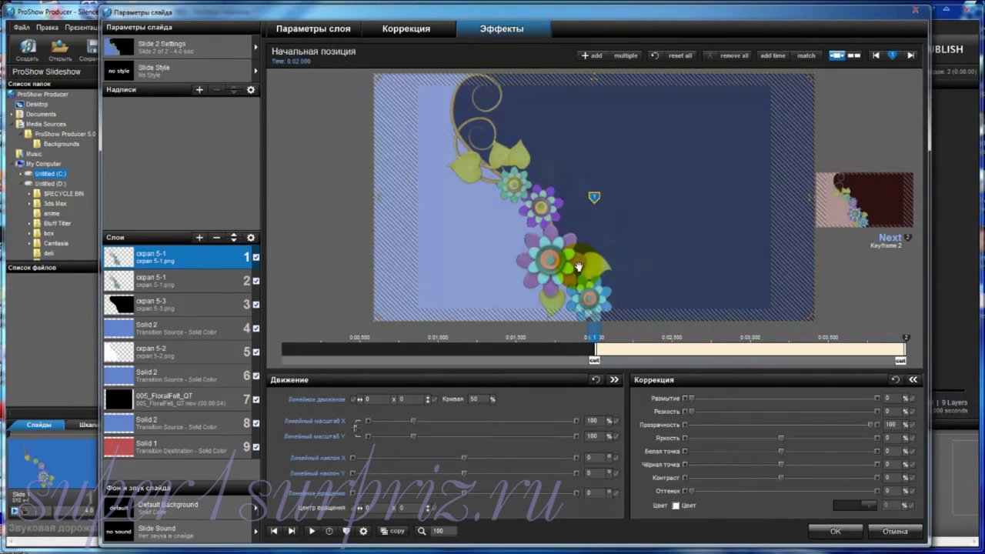
pyautogui.click(907, 341)
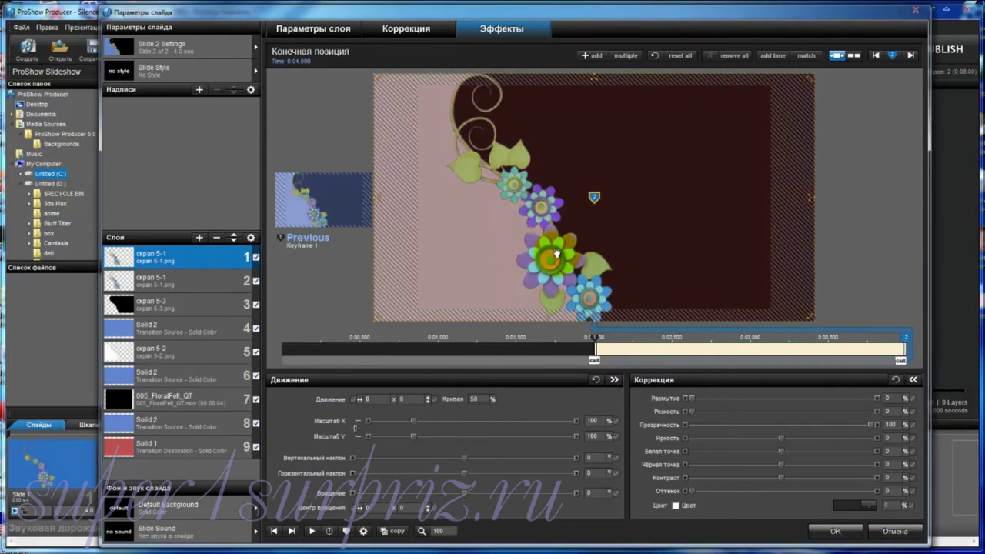
pyautogui.moveTo(550, 258); pyautogui.dragTo(924, 247)
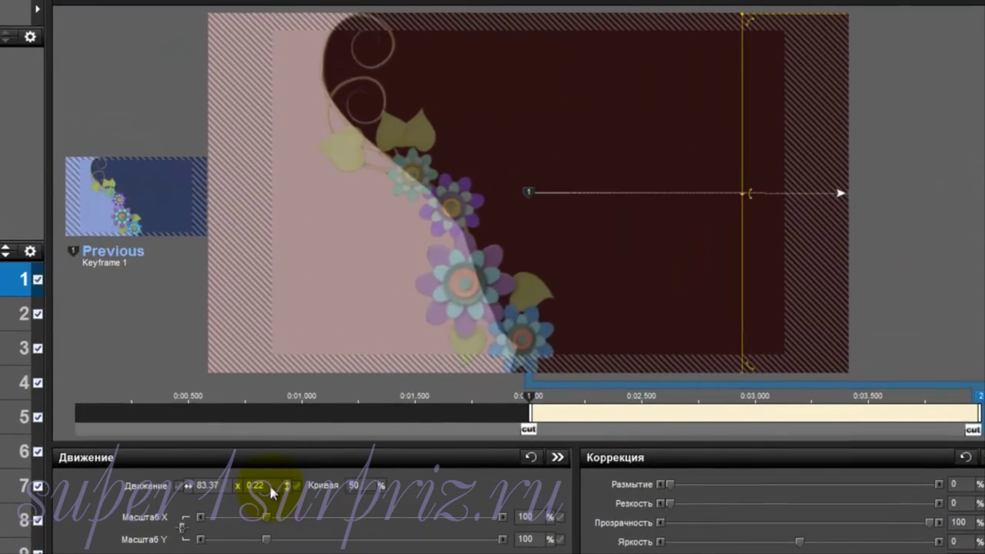
pyautogui.click(271, 488)
pyautogui.write('0')
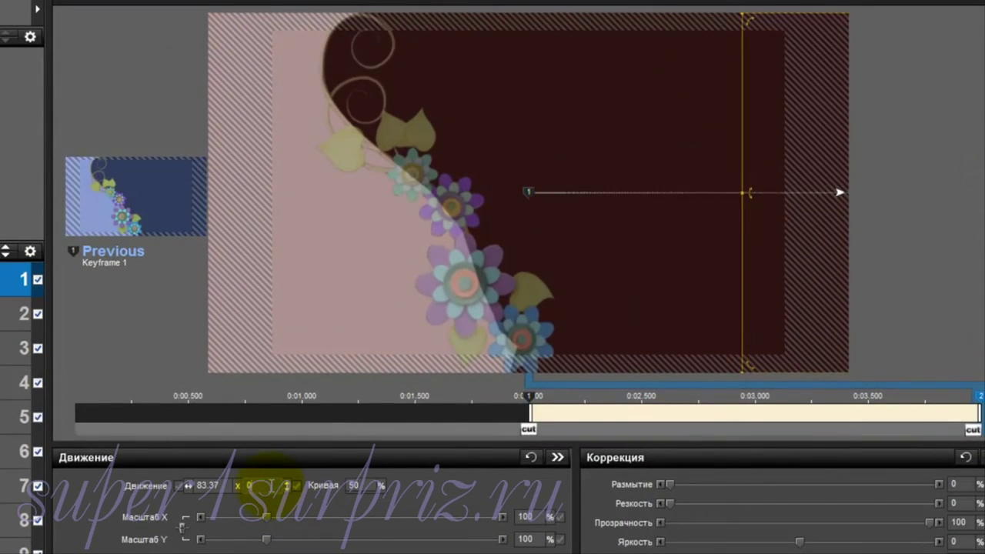
# Set the top скрап 5-1 layer's horizontal motion value at its end keyframe to 84.
pyautogui.click(211, 486)
pyautogui.click(221, 485)
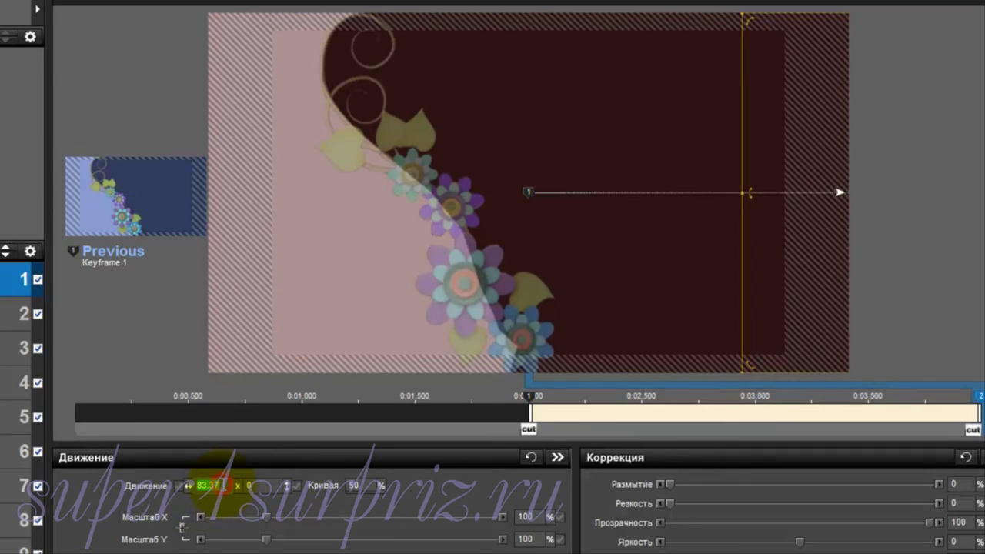
pyautogui.write('84')
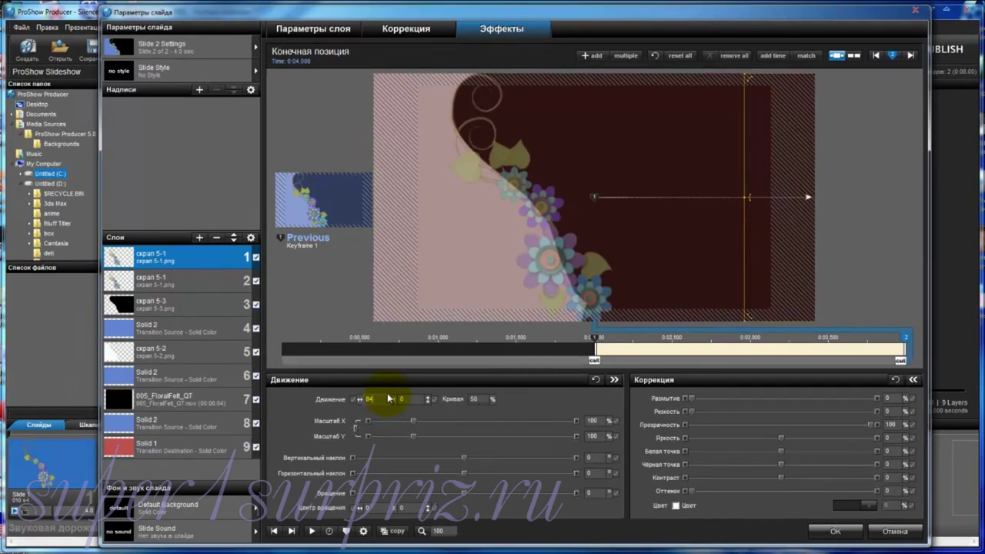
# Move the скрап 5-3 layer's start keyframe to 2.000 seconds and set its end keyframe's horizontal motion to 84.
pyautogui.click(409, 281)
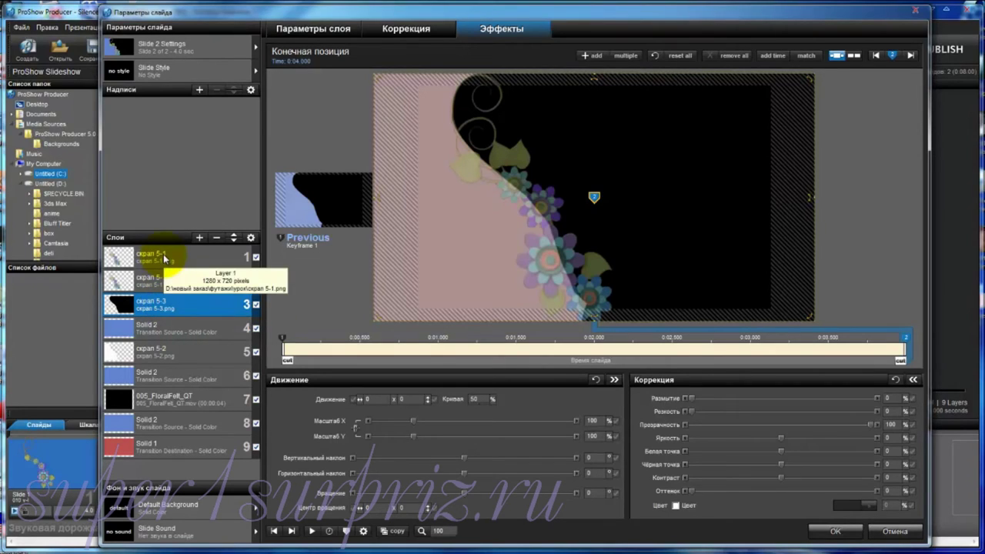
pyautogui.click(282, 339)
pyautogui.moveTo(282, 339); pyautogui.dragTo(594, 335)
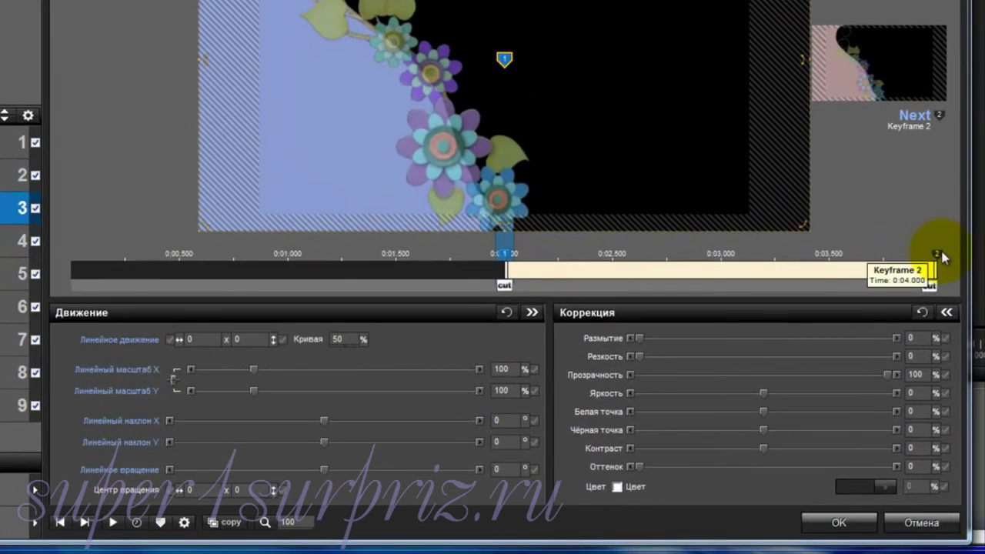
pyautogui.click(938, 254)
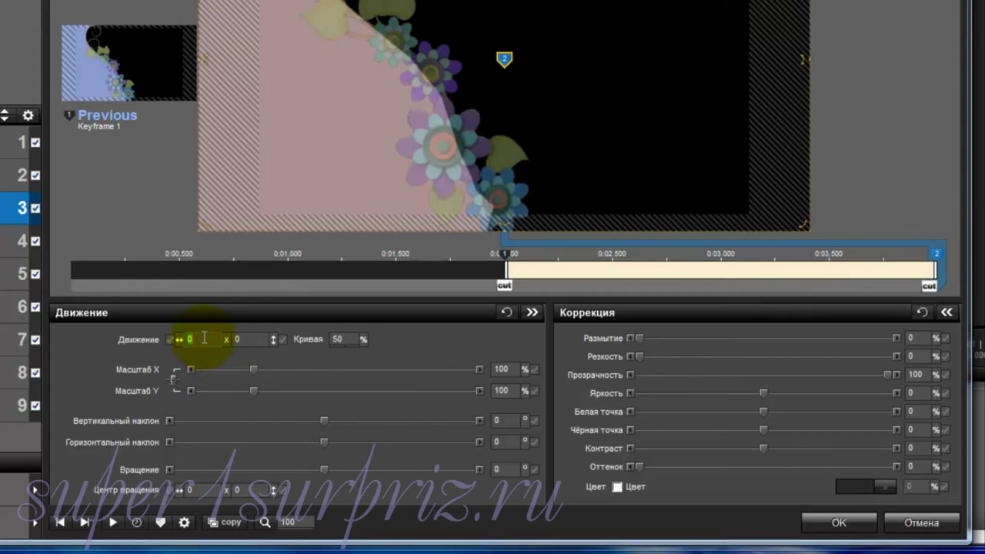
pyautogui.write('8')
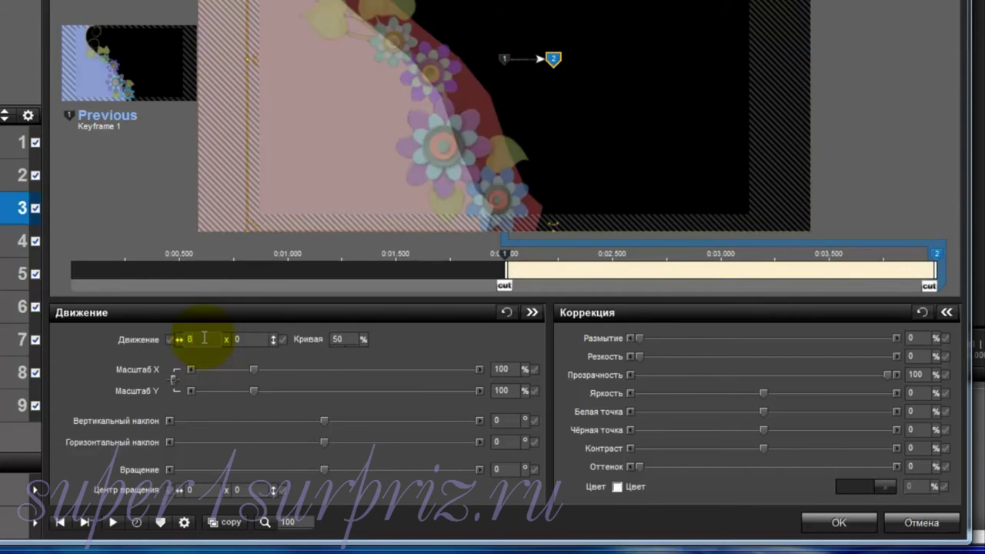
pyautogui.write('4')
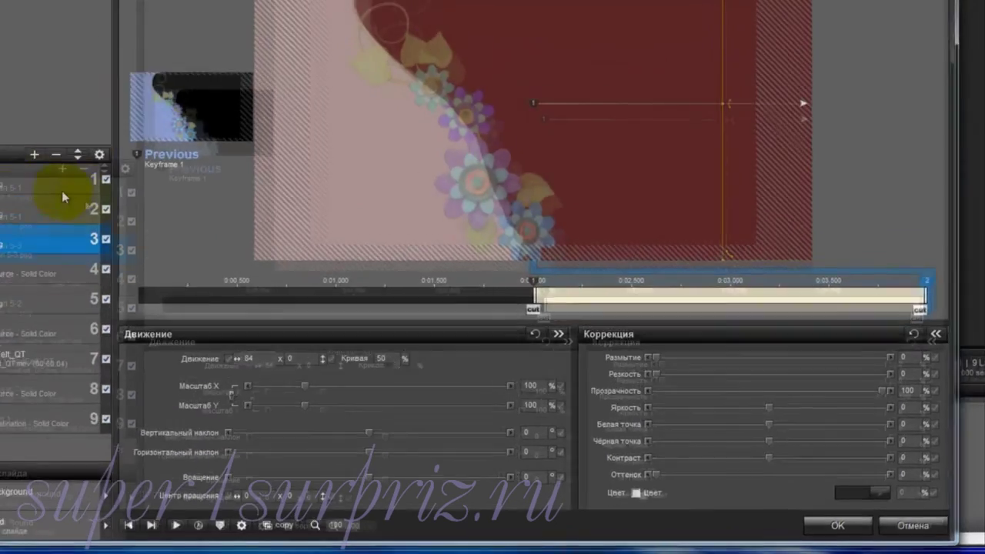
# Compare the motion of the top скрап 5-1 and скрап 5-3 layers, then scrub through the second half of the slide.
pyautogui.click(221, 254)
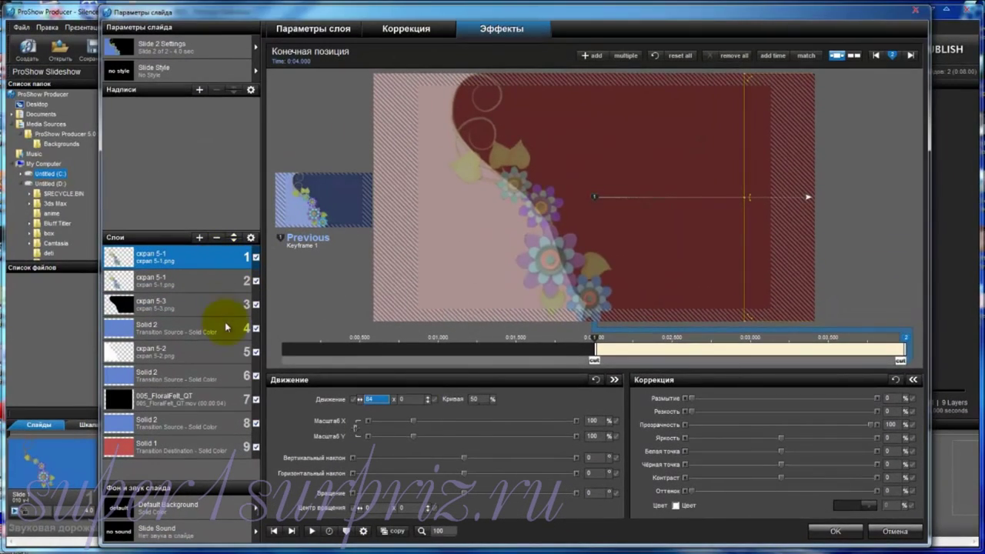
pyautogui.click(220, 302)
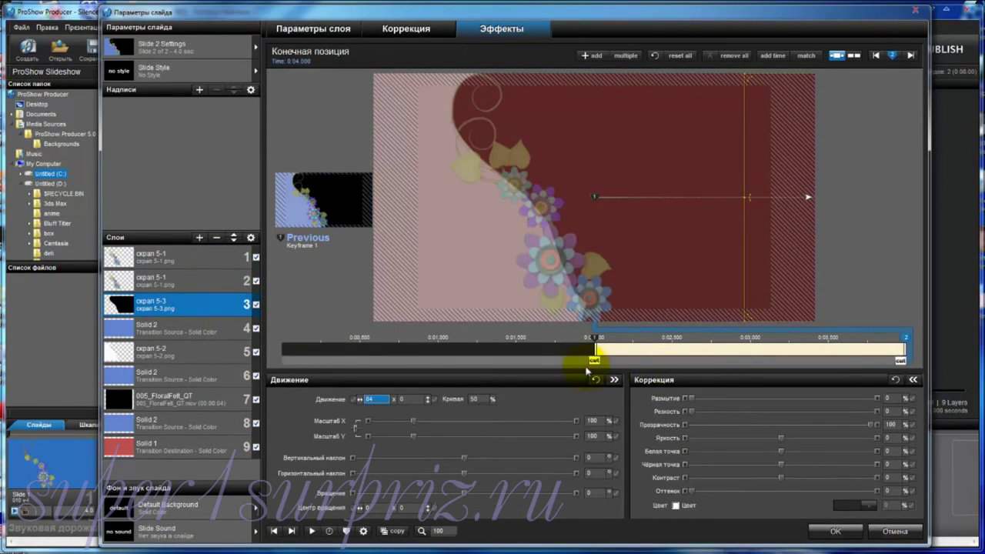
pyautogui.moveTo(582, 363); pyautogui.dragTo(902, 367)
# Shift the lower скрап 5-1 layer leftward at its end keyframe to a motion position of -55 × 0.
pyautogui.click(189, 281)
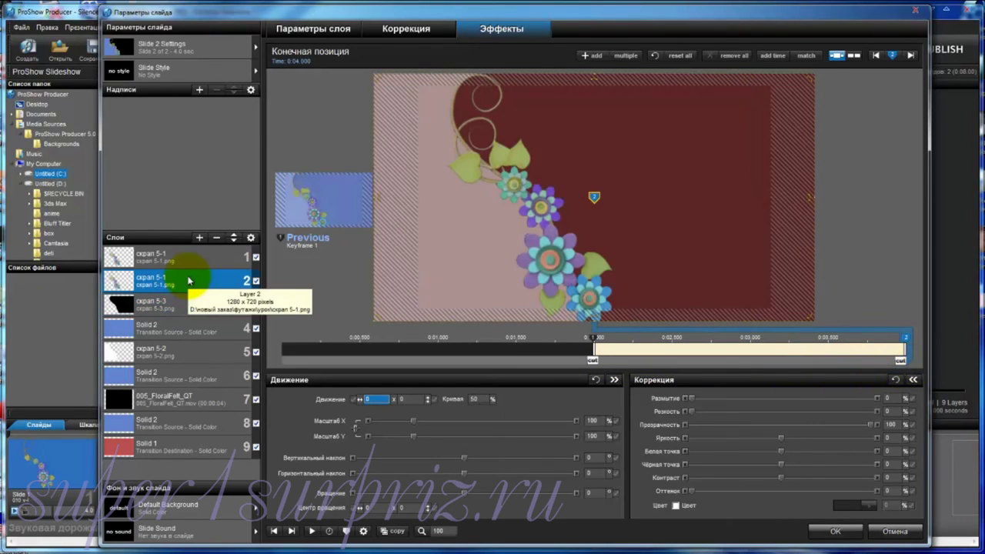
pyautogui.click(595, 342)
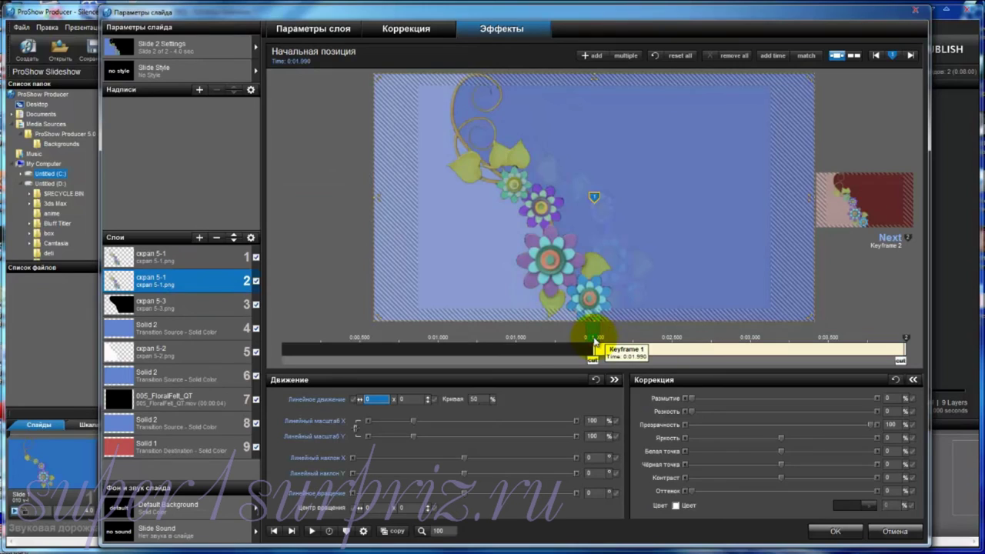
pyautogui.click(907, 338)
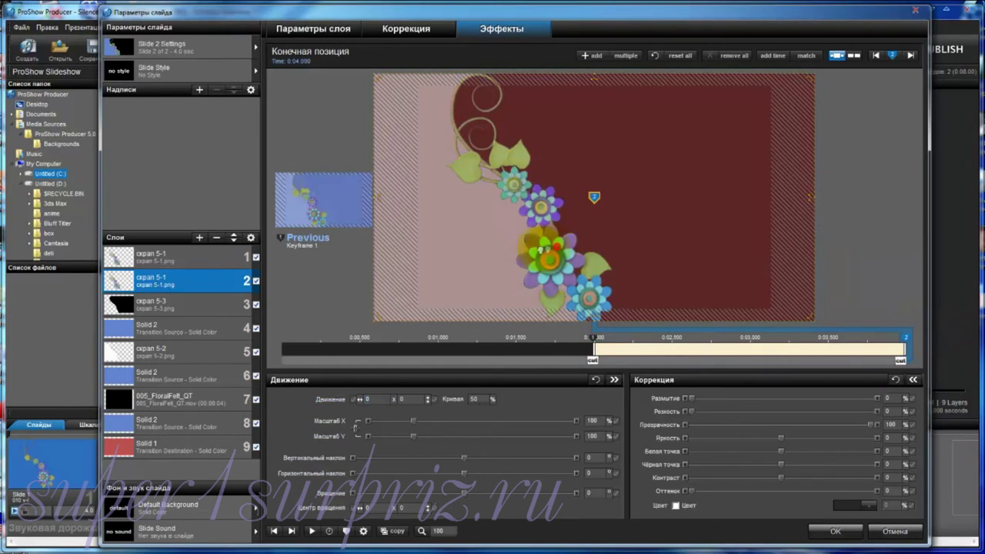
pyautogui.moveTo(543, 249); pyautogui.dragTo(313, 250)
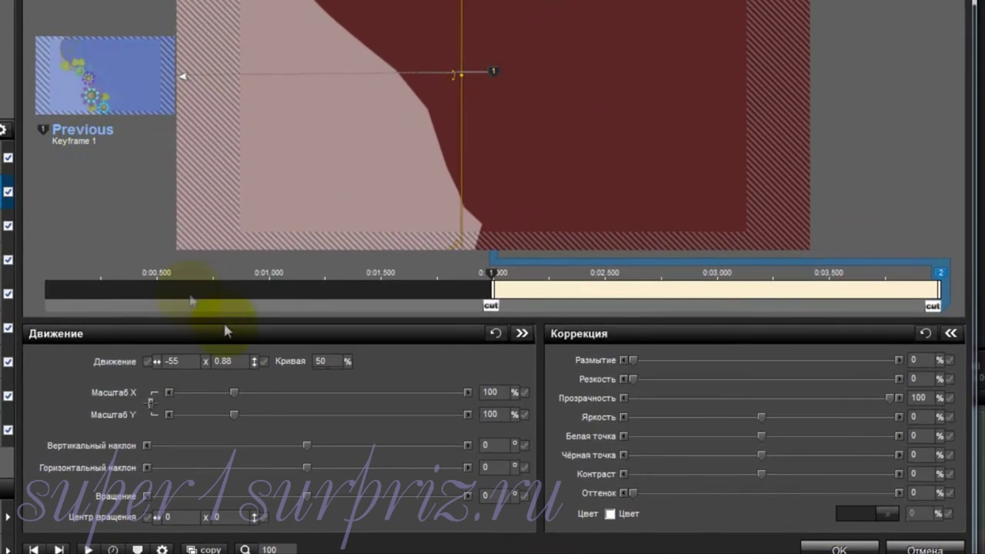
pyautogui.doubleClick(236, 360)
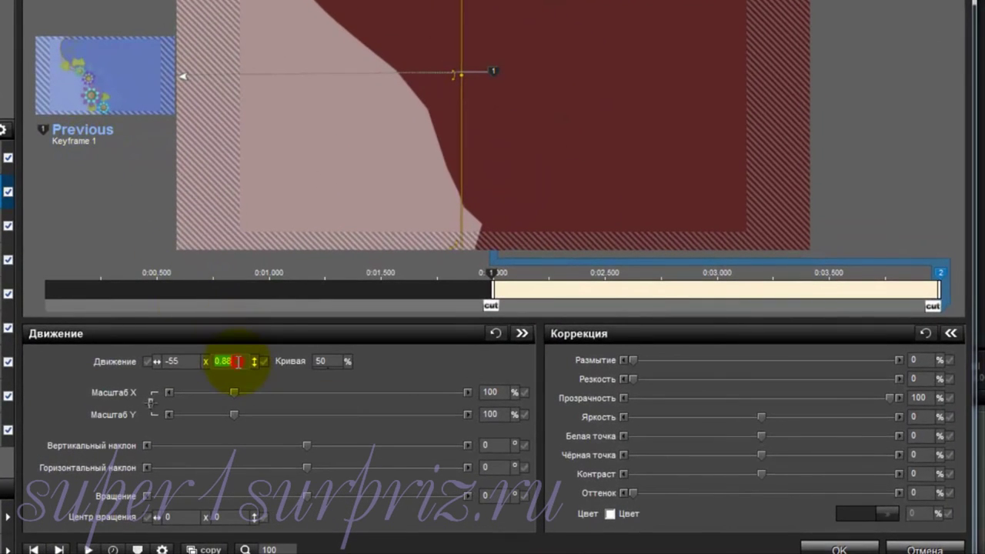
pyautogui.write('0')
pyautogui.press('Return')
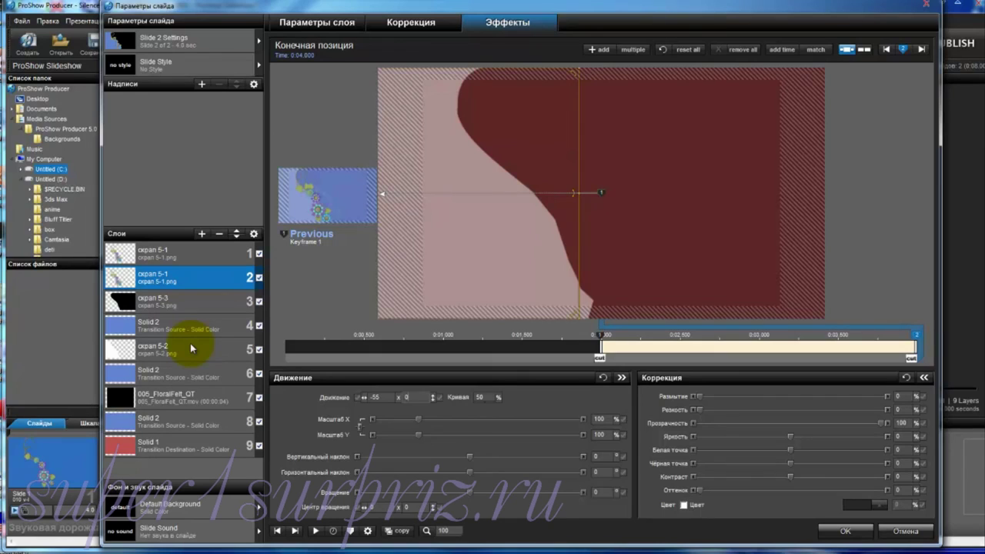
# Set the скрап 5-2 layer's end horizontal motion to -55, move its start keyframe to 2.000 seconds, and preview the movement.
pyautogui.click(191, 351)
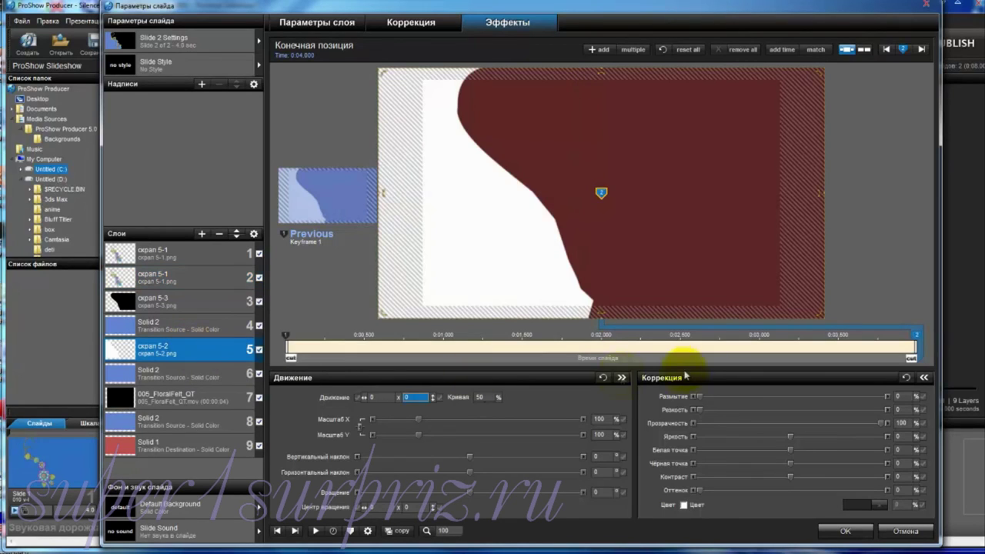
pyautogui.click(384, 398)
pyautogui.write('-55')
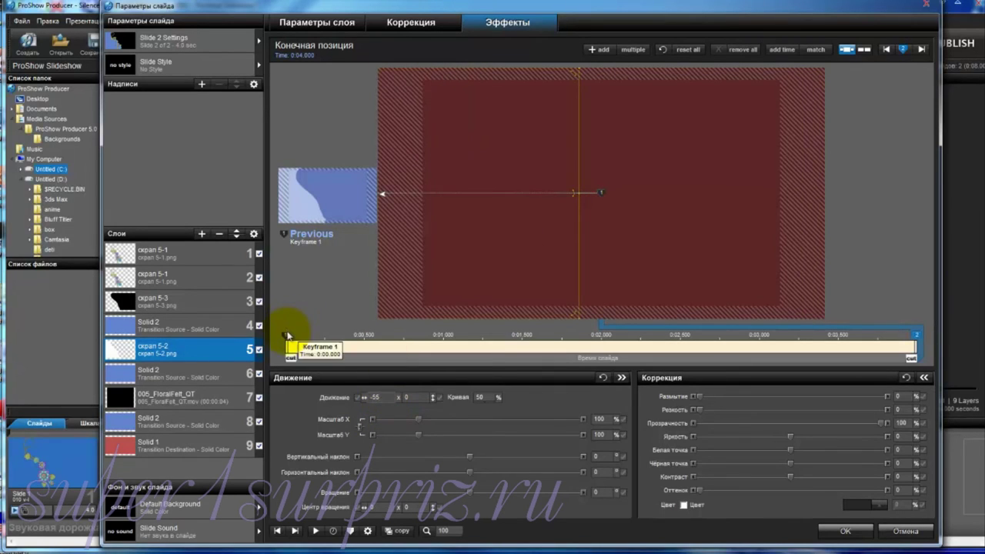
pyautogui.moveTo(286, 337); pyautogui.dragTo(585, 340)
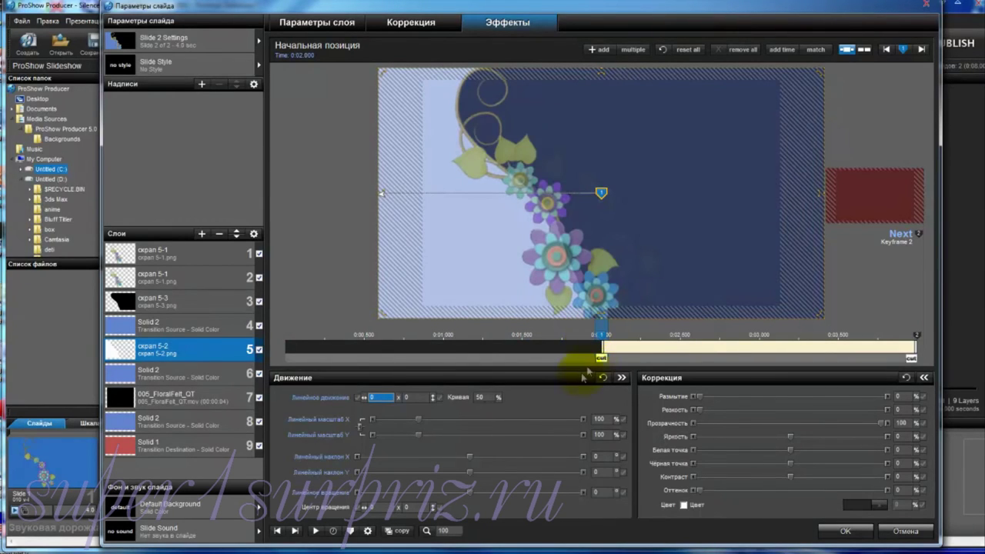
pyautogui.moveTo(590, 362); pyautogui.dragTo(913, 363)
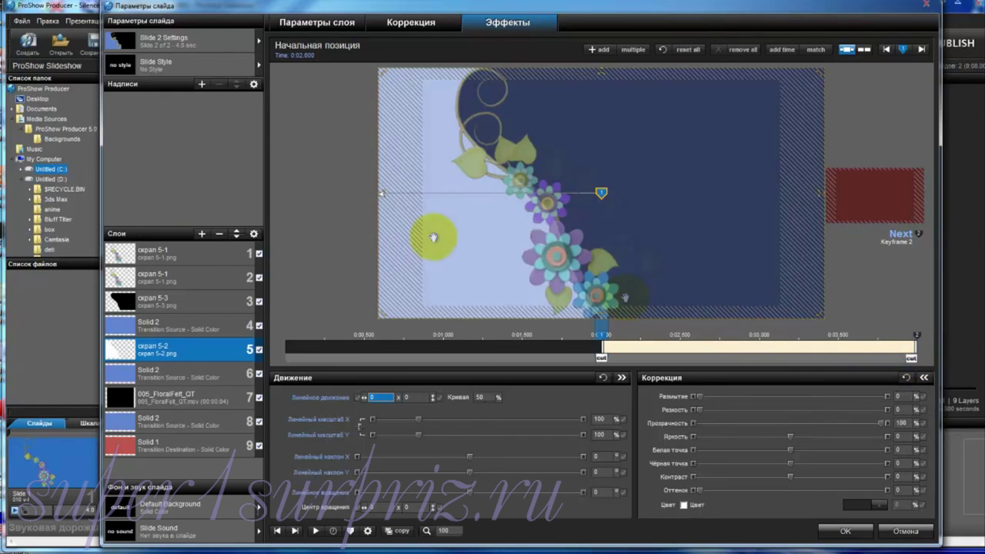
# Use the скрап 5-3 and скрап 5-2 layers as masks for the Solid 2 layers directly beneath them.
pyautogui.click(184, 305)
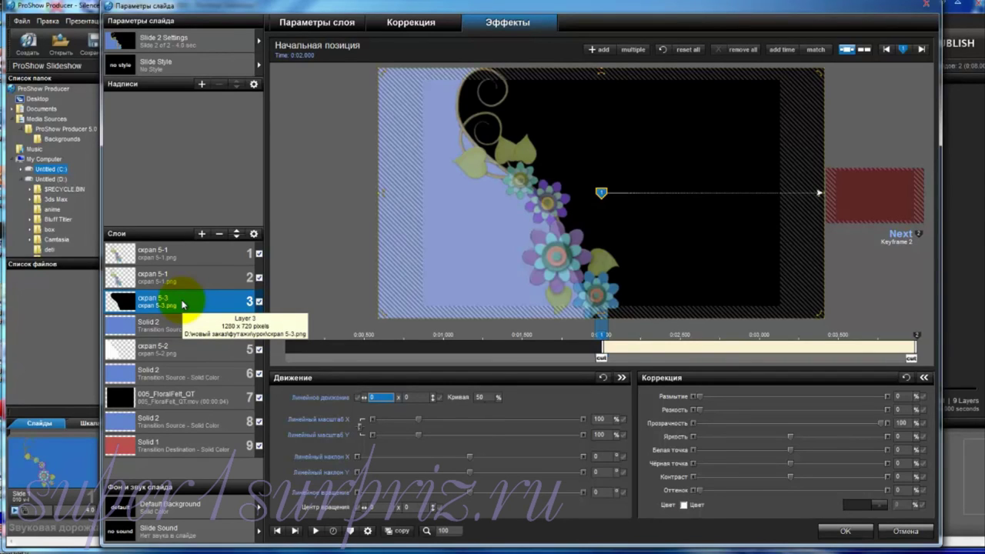
pyautogui.rightClick(183, 305)
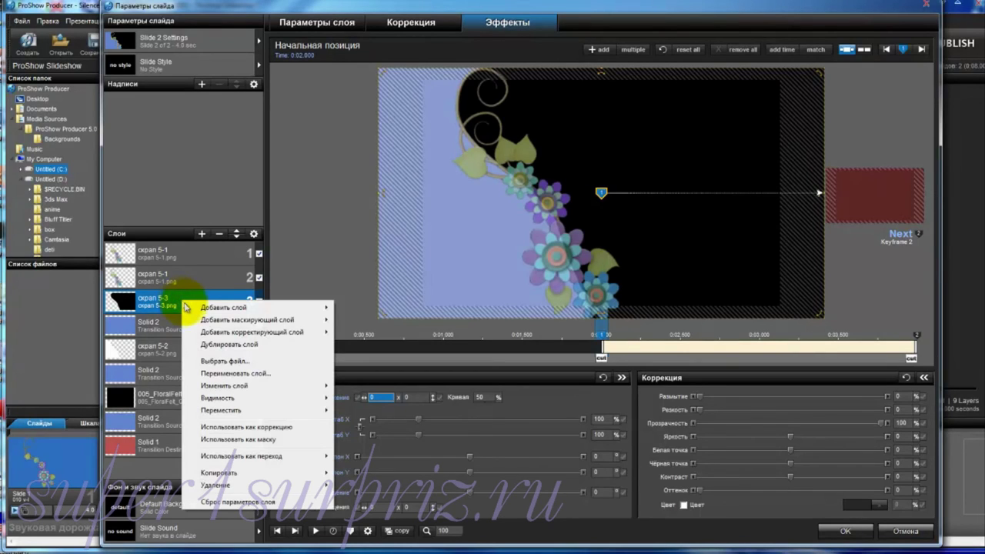
pyautogui.click(212, 441)
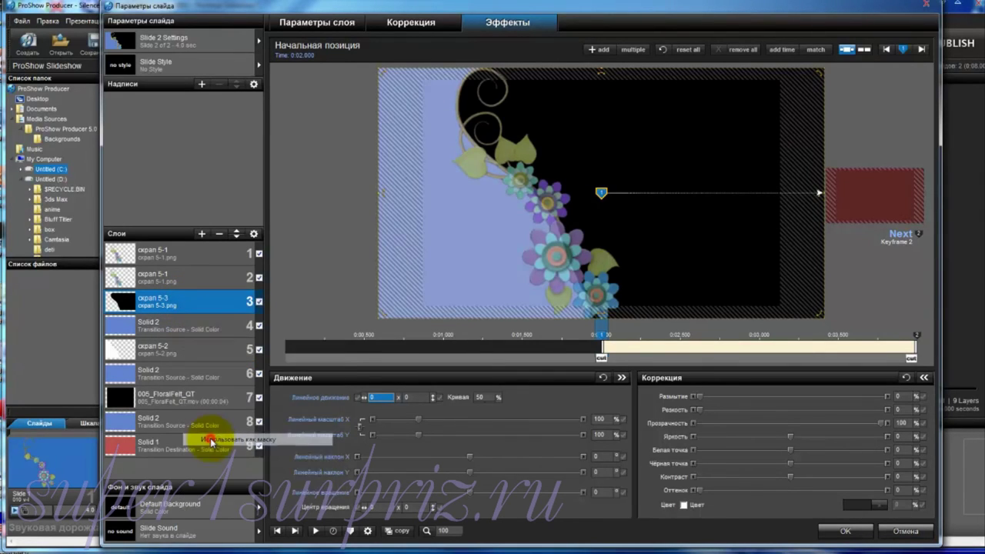
pyautogui.click(168, 350)
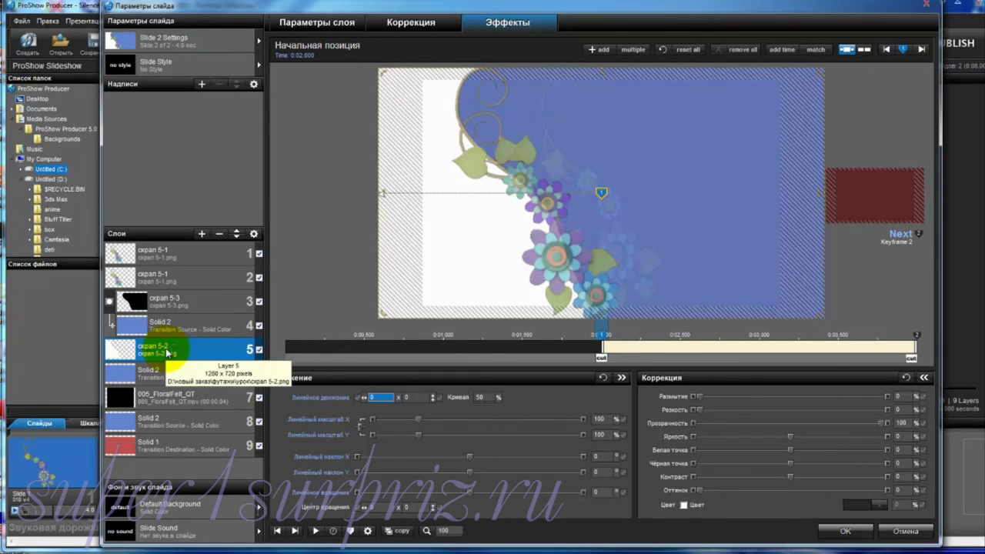
pyautogui.rightClick(167, 352)
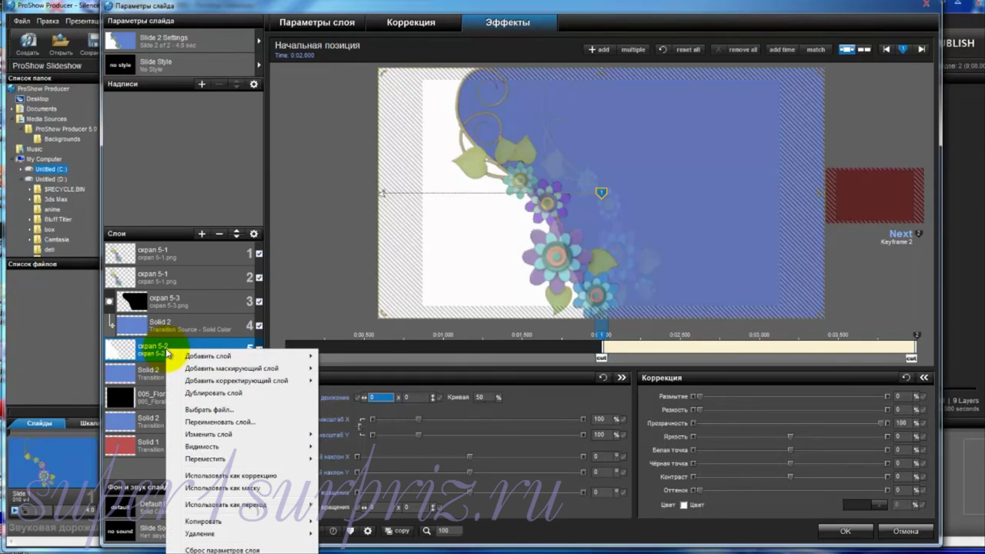
pyautogui.click(194, 490)
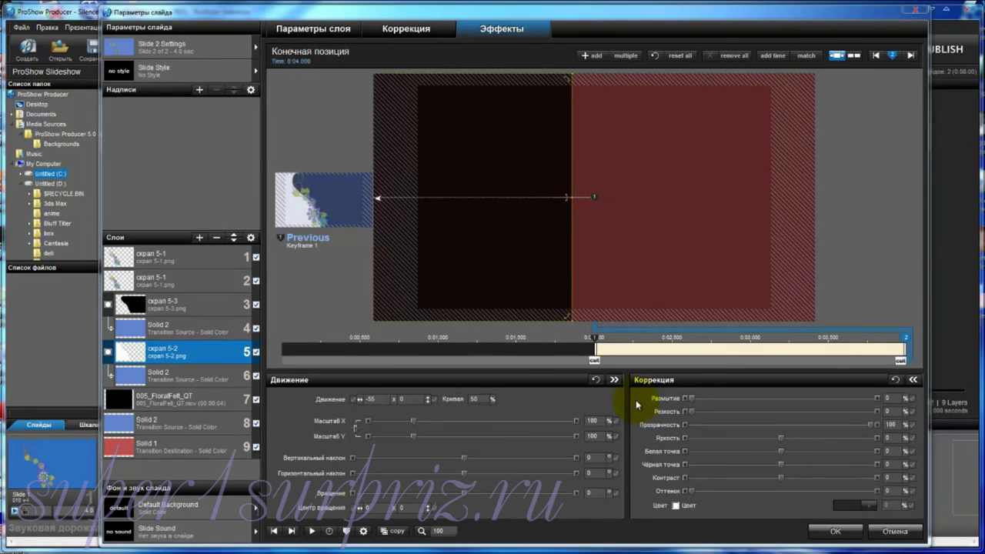
# Extend the end keyframes of both masked Solid 2 layers to 4.000 seconds and scrub the slide to check the reveal.
pyautogui.click(577, 360)
pyautogui.moveTo(591, 365)
pyautogui.mouseDown()
pyautogui.moveTo(700, 366)
pyautogui.moveTo(591, 367)
pyautogui.mouseUp()
pyautogui.click(221, 350)
pyautogui.click(210, 332)
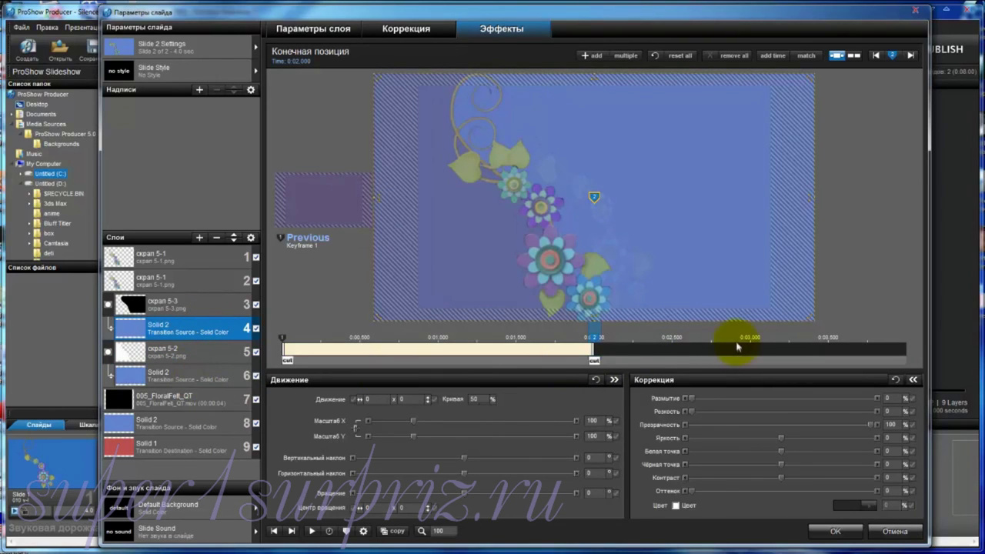
pyautogui.moveTo(600, 336); pyautogui.dragTo(906, 338)
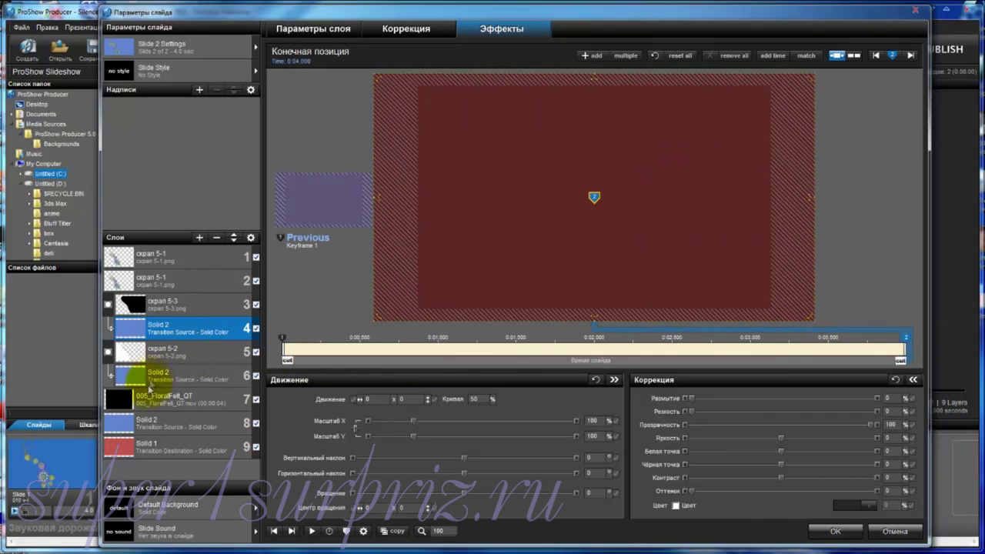
pyautogui.click(175, 378)
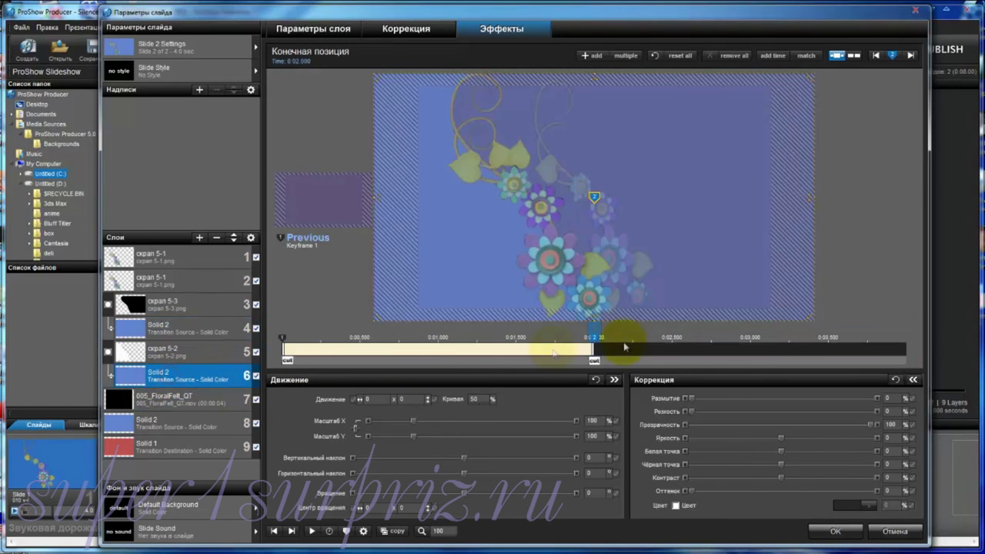
pyautogui.moveTo(593, 341)
pyautogui.mouseDown()
pyautogui.moveTo(886, 350)
pyautogui.moveTo(960, 341)
pyautogui.mouseUp()
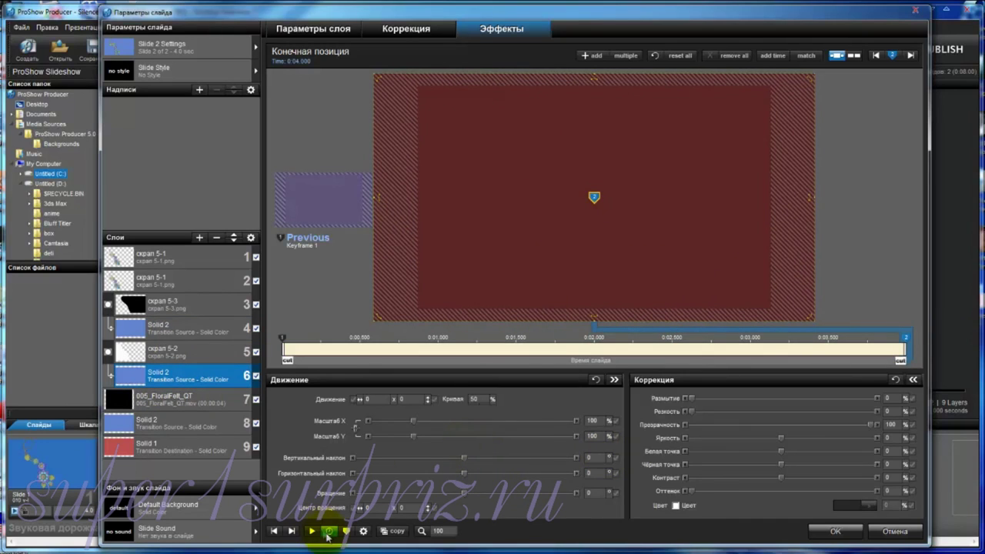
pyautogui.click(587, 364)
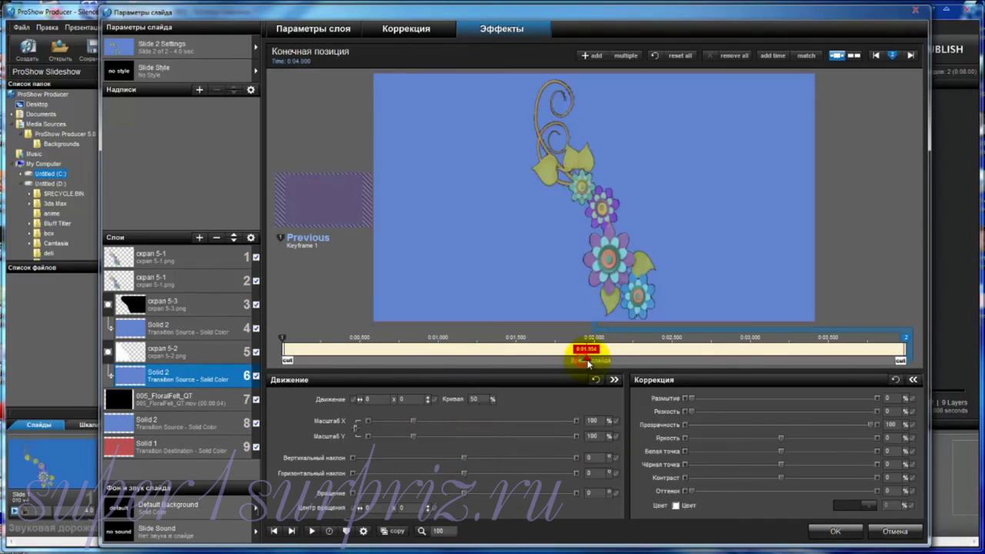
pyautogui.moveTo(592, 364)
pyautogui.mouseDown()
pyautogui.moveTo(870, 379)
pyautogui.moveTo(886, 377)
pyautogui.moveTo(880, 350)
pyautogui.mouseUp()
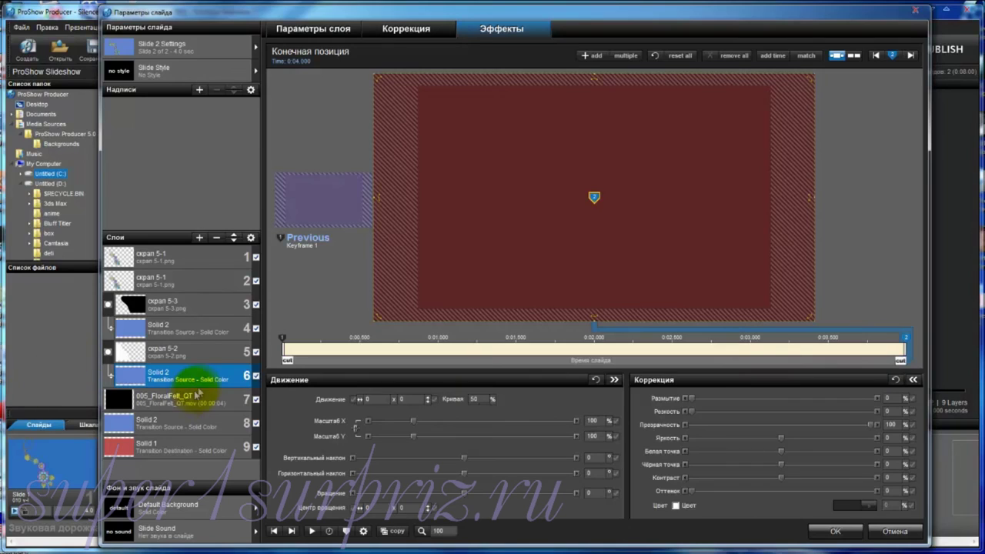
# Shift the 005_FloralFelt_QT layer's end keyframe onto the floral branch, unlink its scale axes, and stretch it to about 131% × 108%.
pyautogui.click(187, 403)
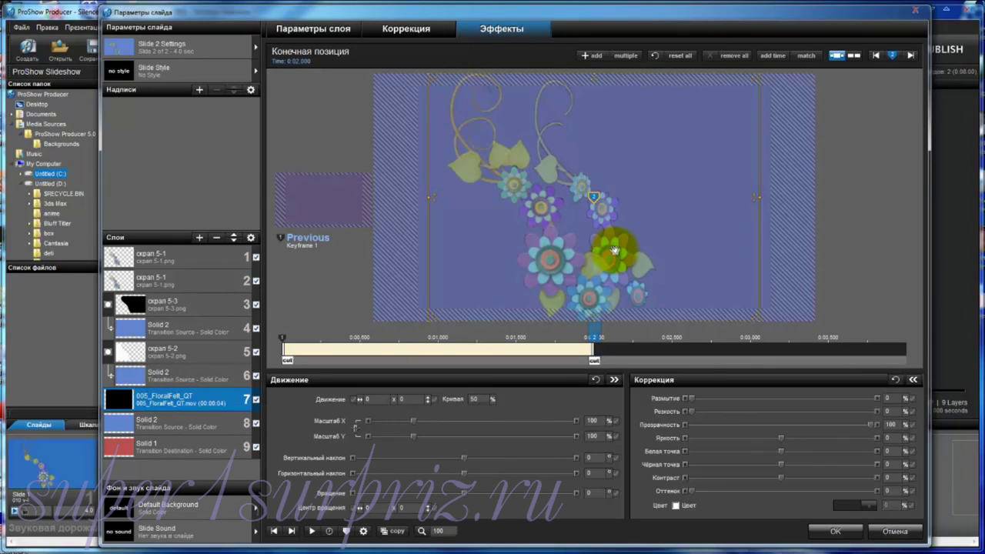
pyautogui.moveTo(616, 250); pyautogui.dragTo(556, 253)
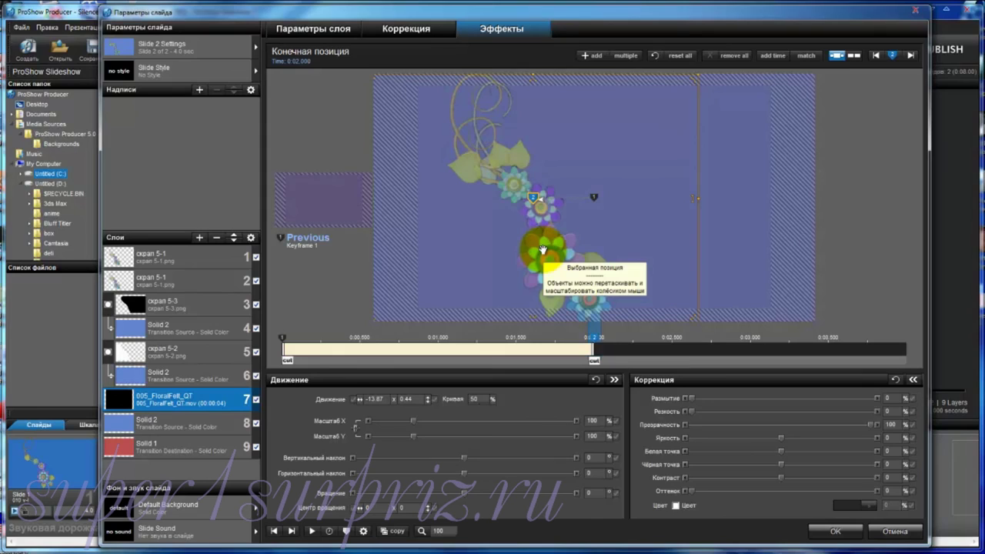
pyautogui.click(356, 431)
pyautogui.moveTo(698, 199); pyautogui.dragTo(726, 209)
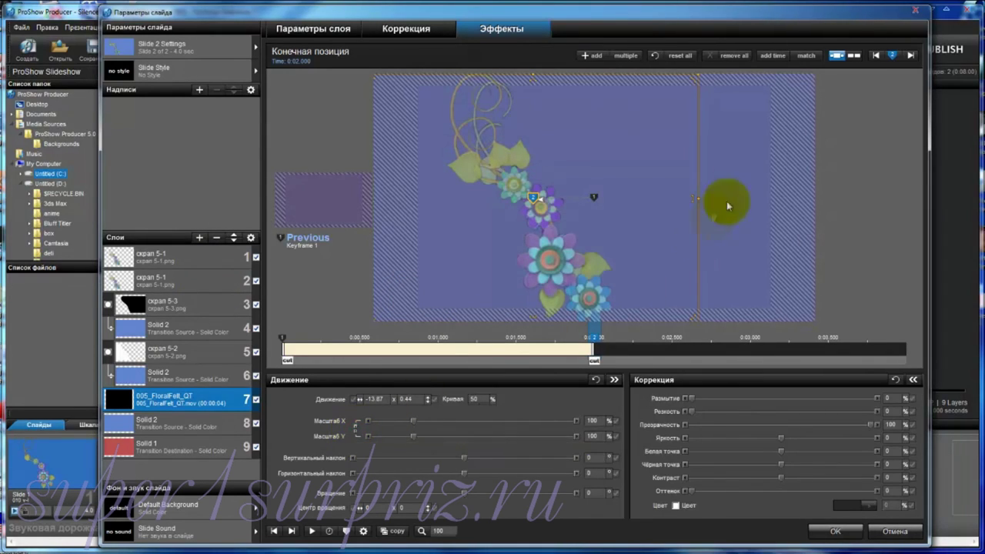
pyautogui.moveTo(533, 67); pyautogui.dragTo(528, 72)
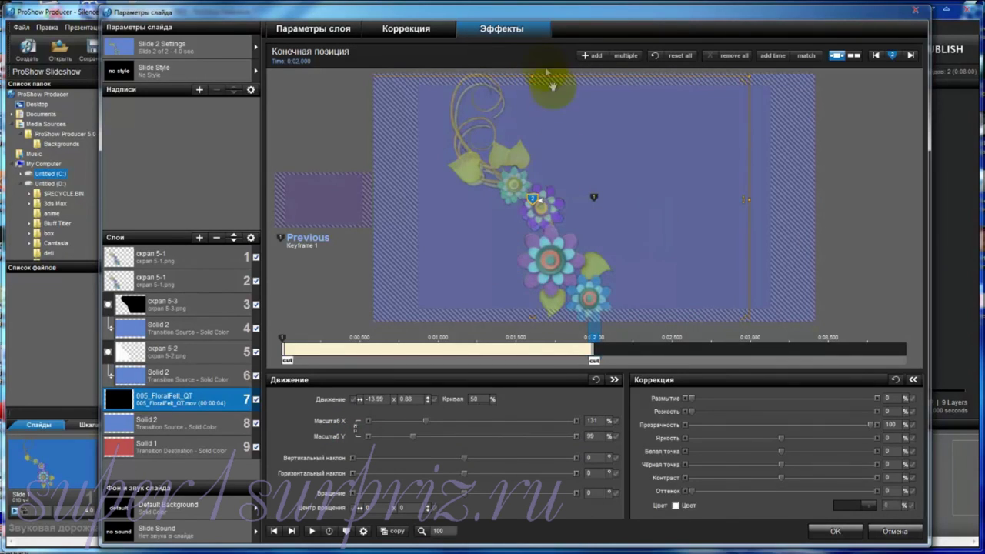
pyautogui.moveTo(531, 73); pyautogui.dragTo(532, 64)
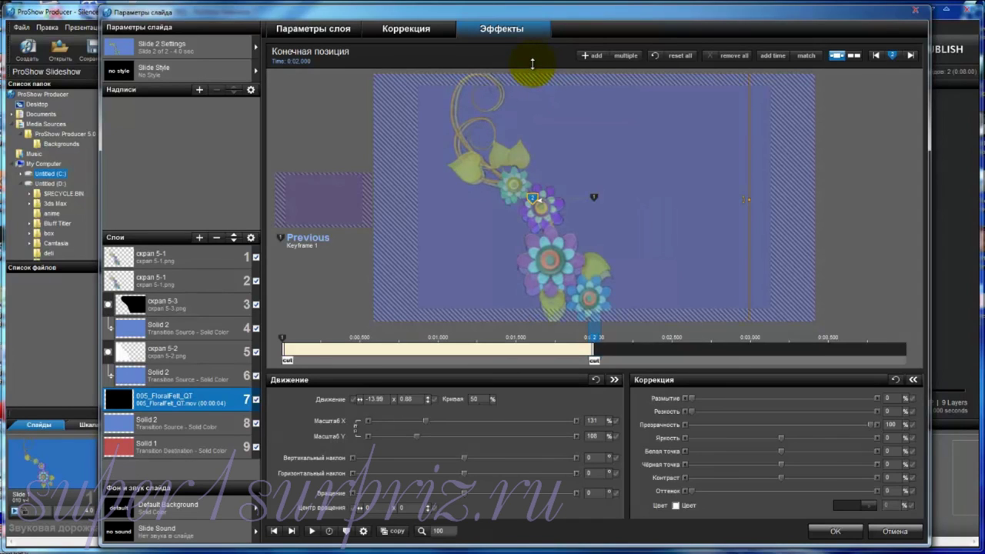
pyautogui.moveTo(554, 260); pyautogui.dragTo(552, 259)
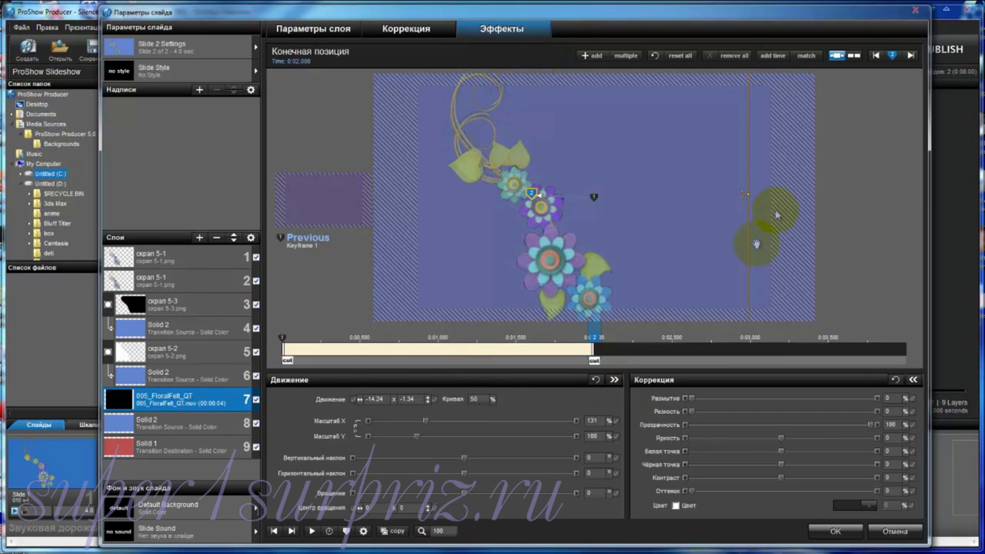
# Fine-tune the floral video's end keyframe to a scale of 137% × 103% and a position of -14.48 × -0.22.
pyautogui.moveTo(748, 195); pyautogui.dragTo(783, 189)
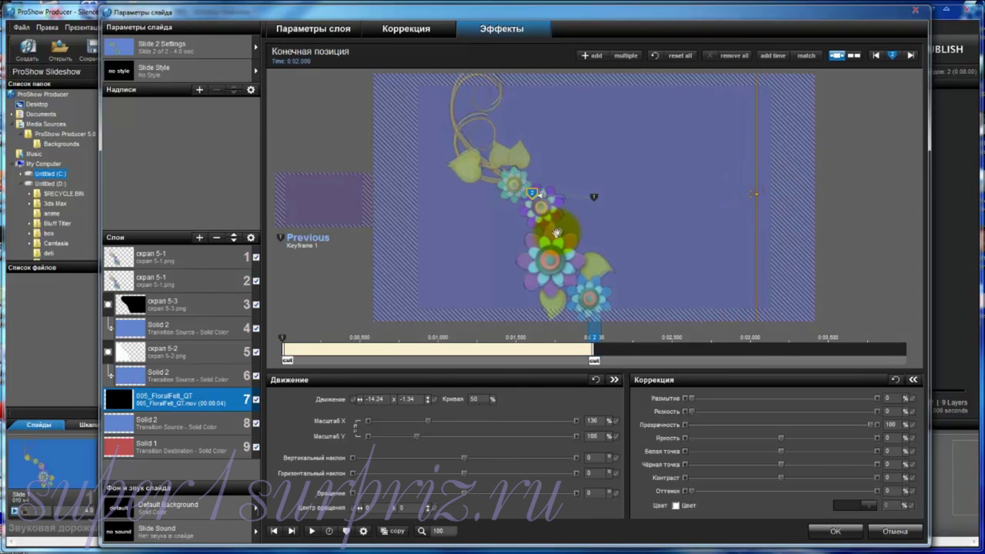
pyautogui.moveTo(557, 231); pyautogui.dragTo(550, 248)
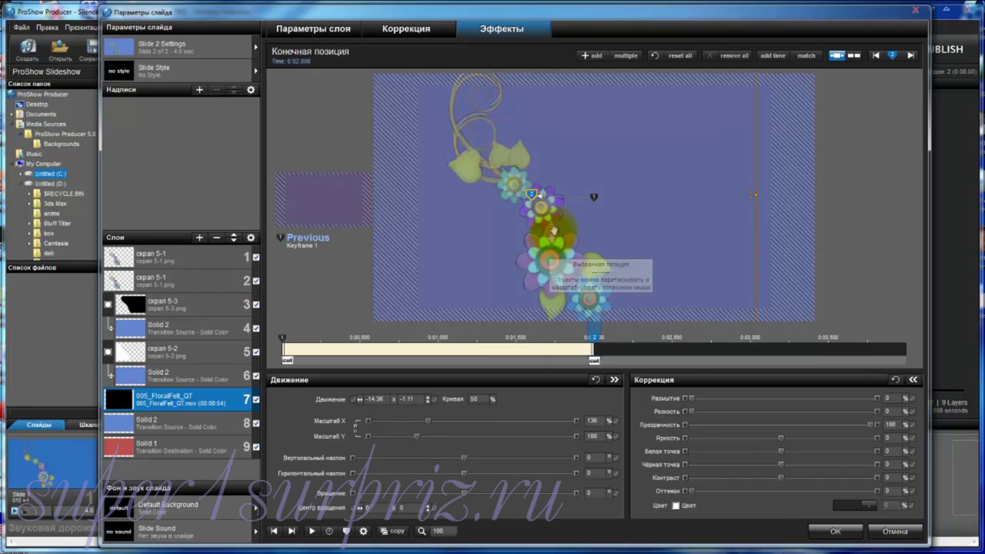
pyautogui.click(654, 254)
pyautogui.moveTo(431, 421); pyautogui.dragTo(418, 440)
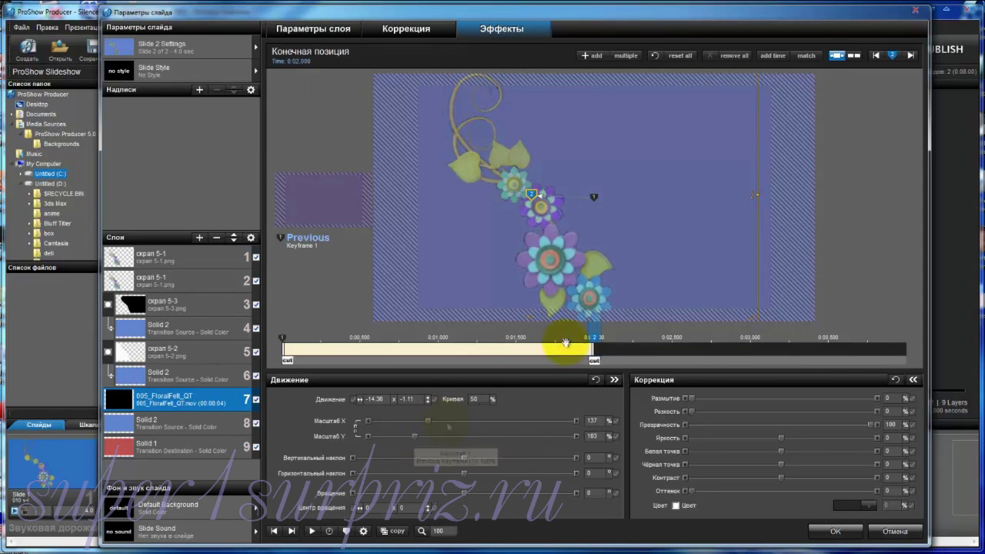
pyautogui.click(568, 266)
pyautogui.moveTo(568, 266); pyautogui.dragTo(568, 268)
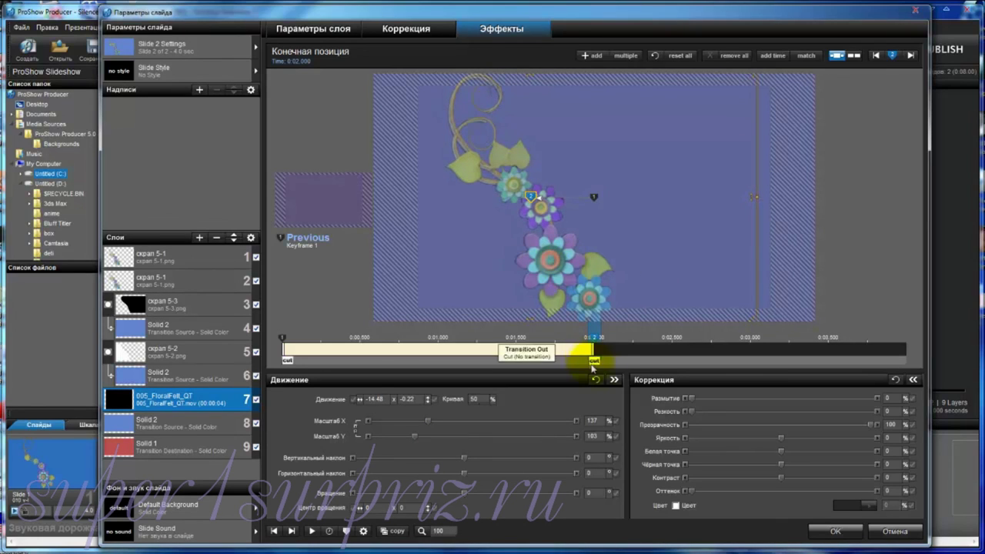
# Copy the floral video's end keyframe settings to its previous keyframe and play the slide to check the alignment.
pyautogui.rightClick(595, 340)
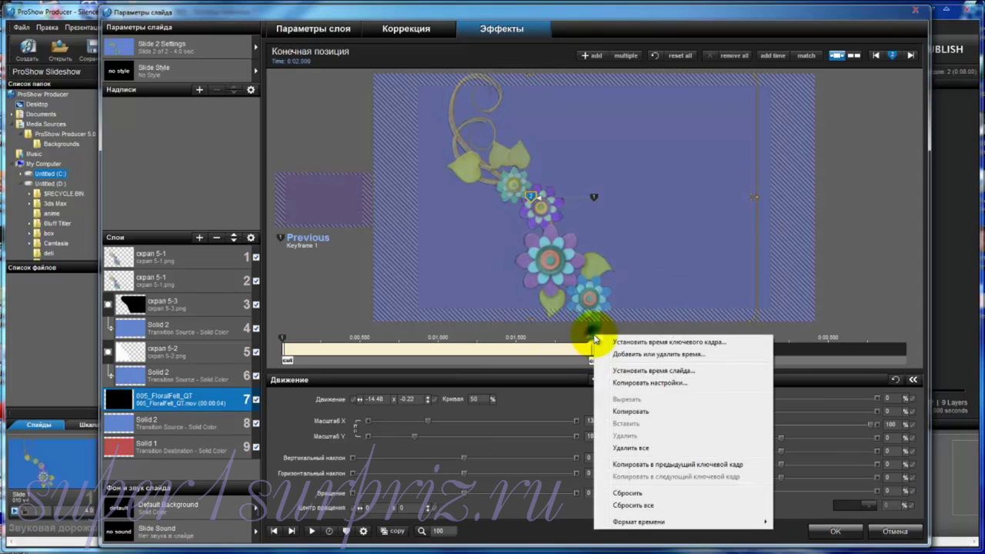
pyautogui.click(639, 465)
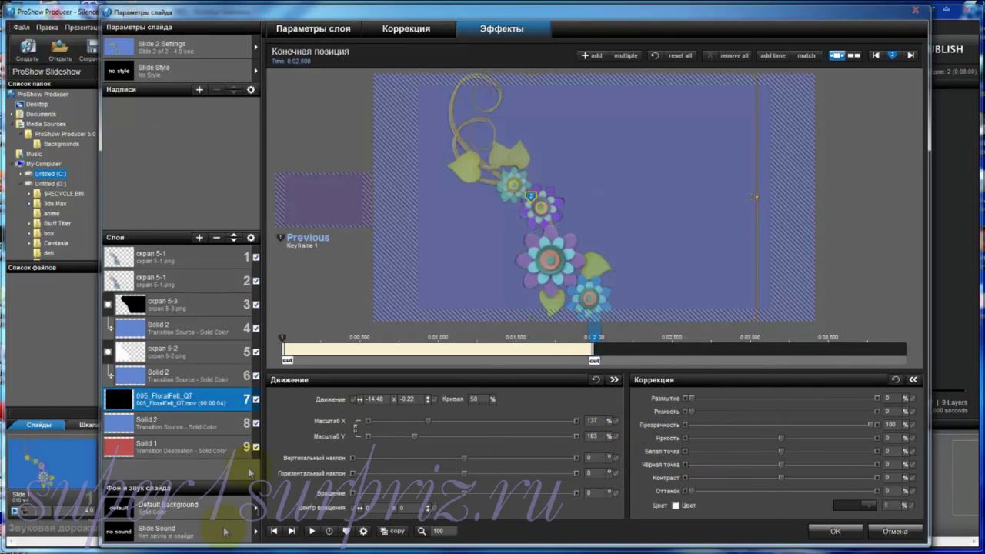
pyautogui.click(312, 532)
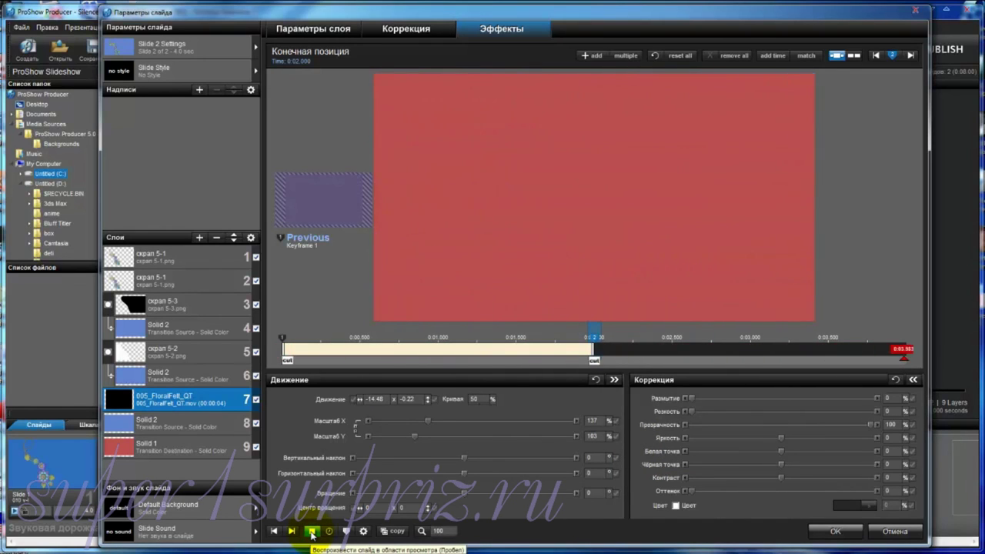
pyautogui.click(311, 531)
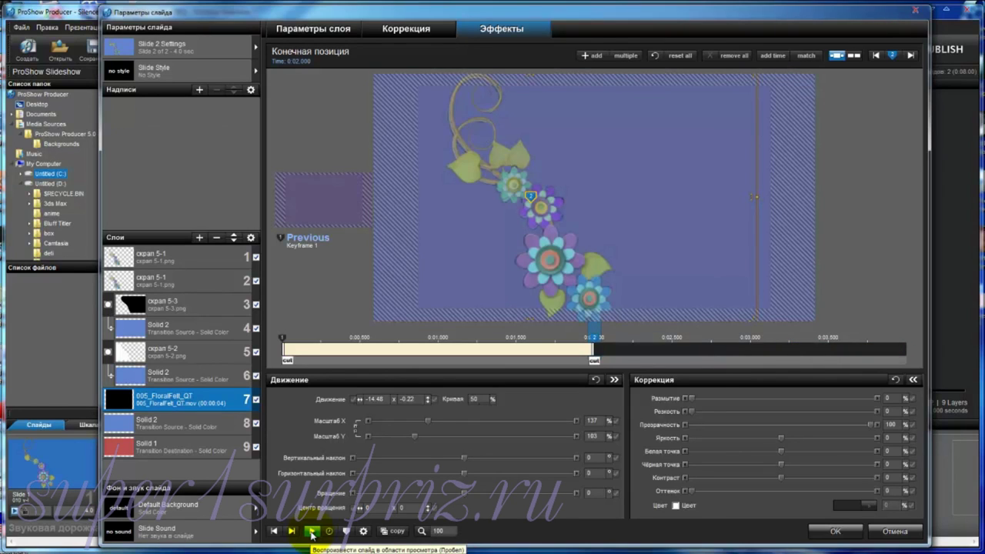
pyautogui.click(312, 531)
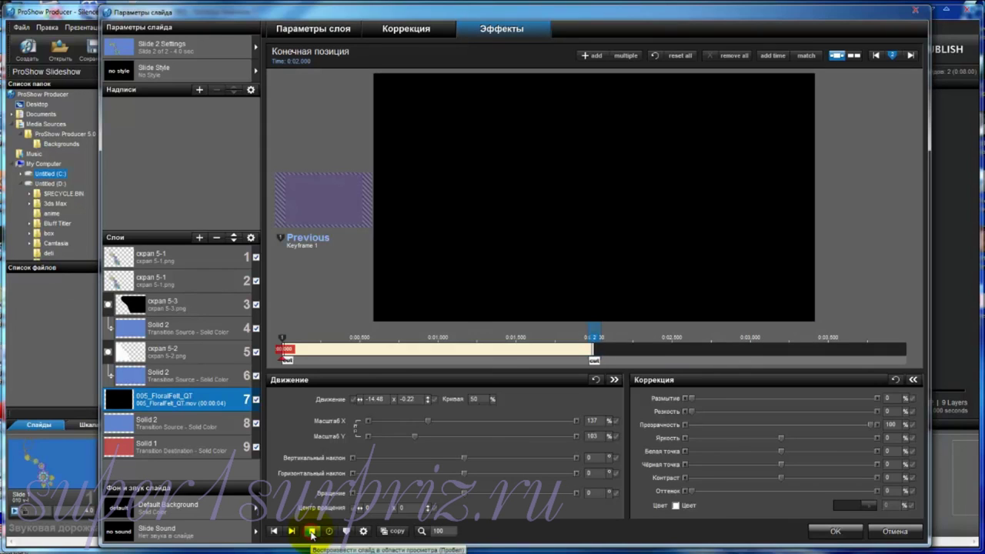